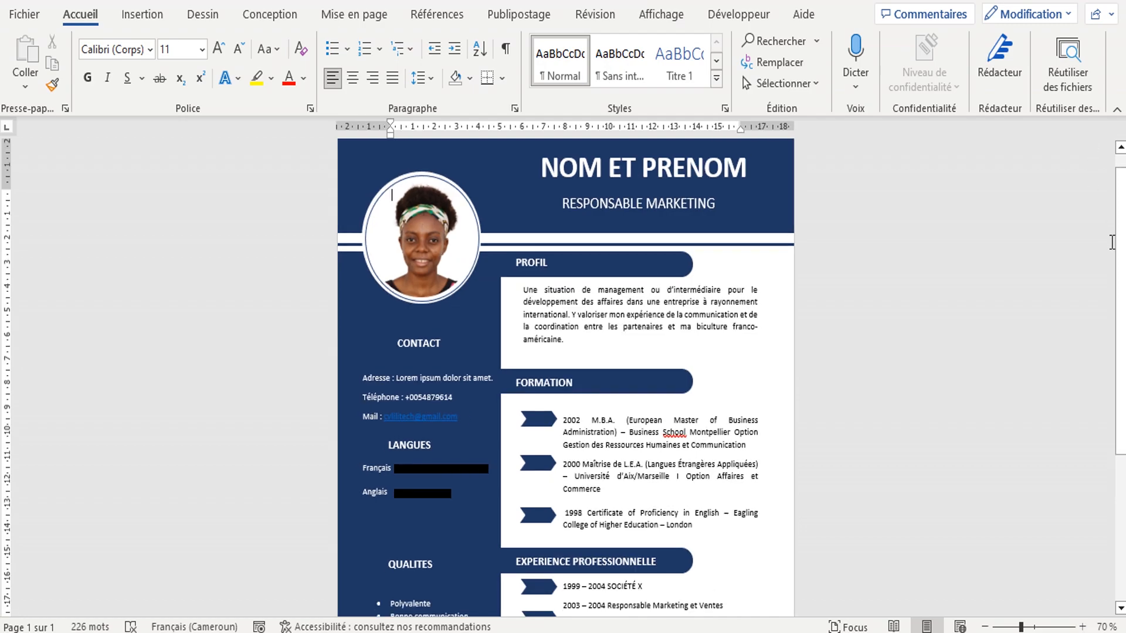
# Step: Review the sample CV layout and create a new blank document
pyautogui.scroll(-5, 1108, 237)
pyautogui.scroll(5, 1113, 180)
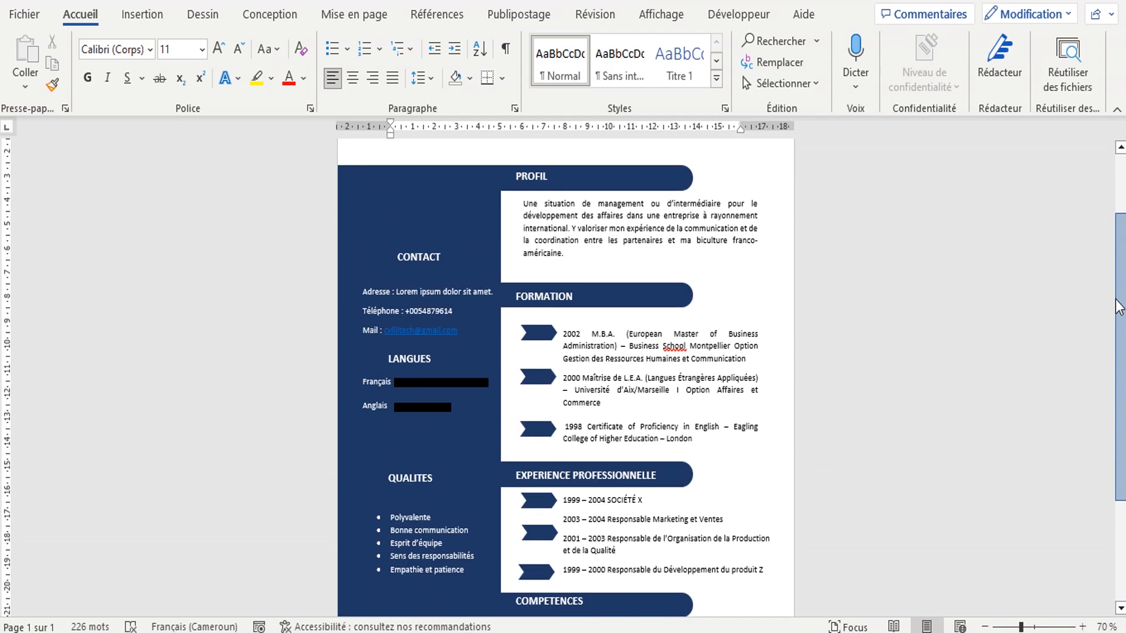
pyautogui.scroll(-5, 1113, 181)
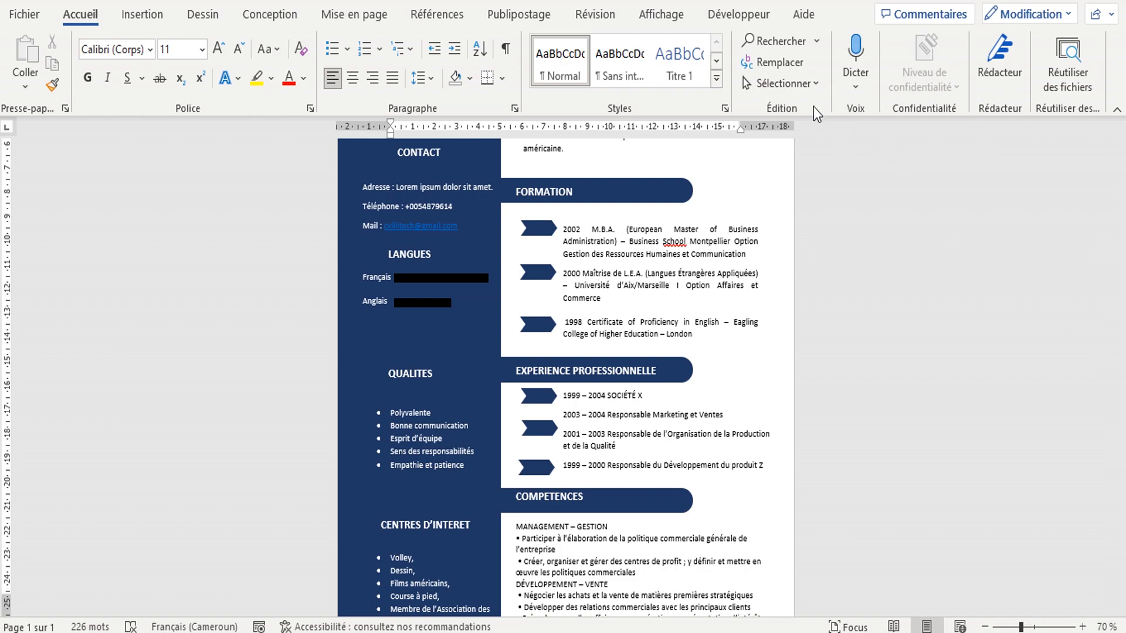
pyautogui.click(27, 17)
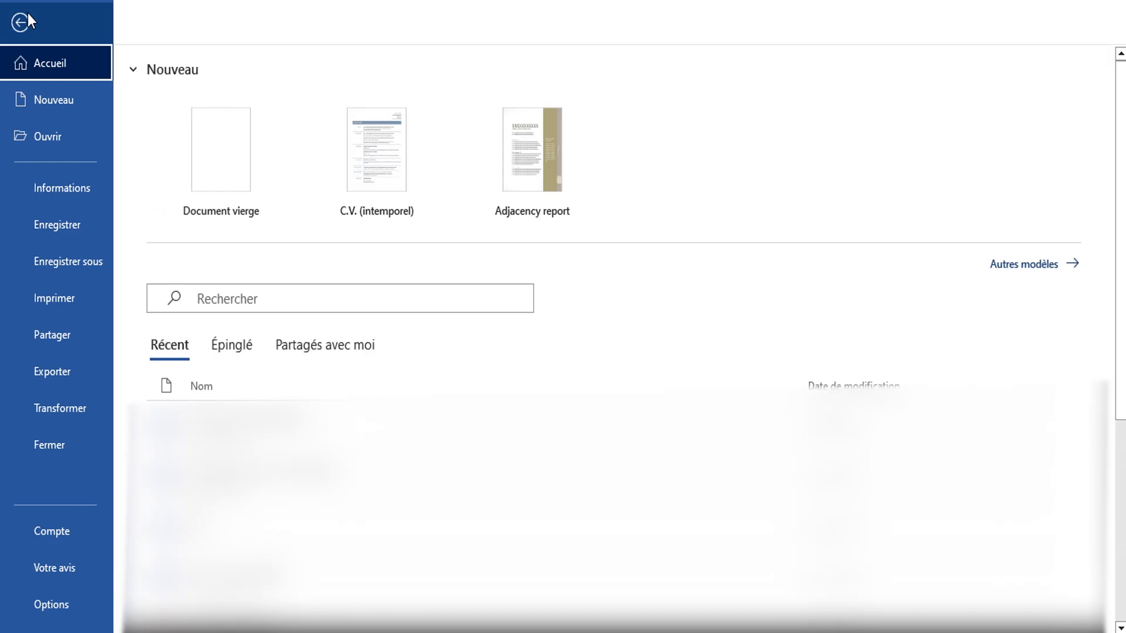
pyautogui.click(49, 101)
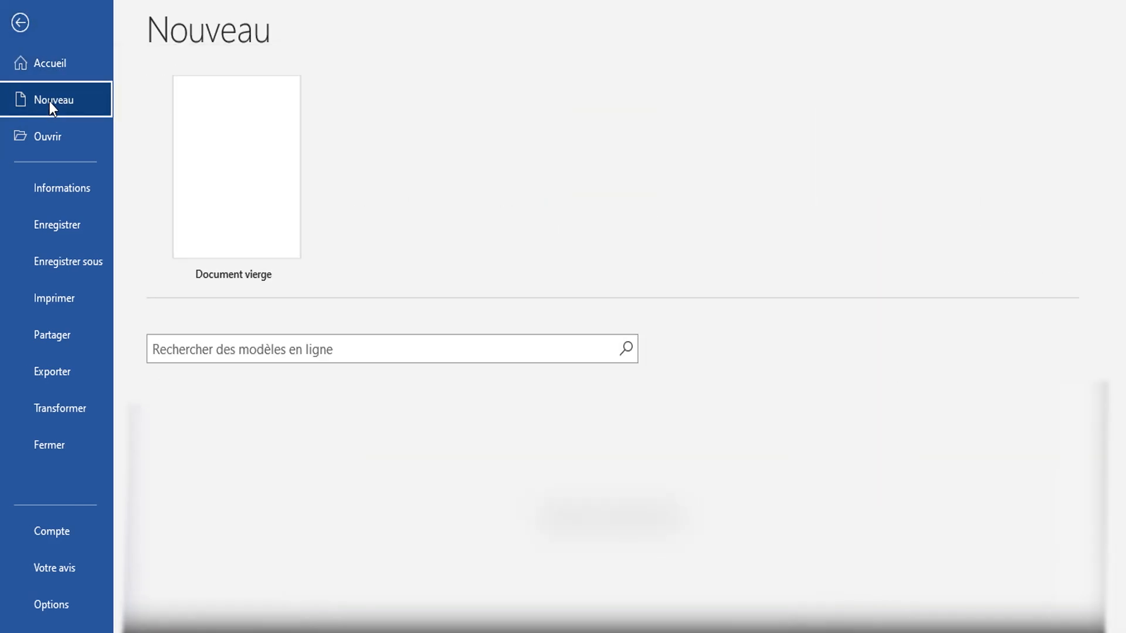
pyautogui.click(234, 186)
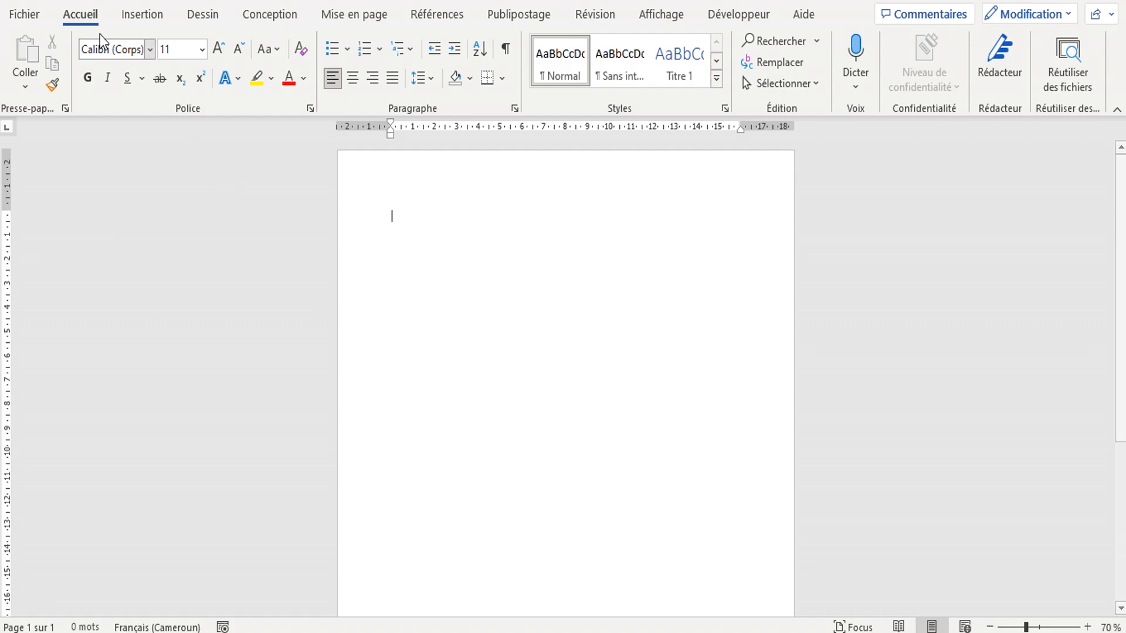
# Step: Draw a rectangle banner about 3.22 cm high and 21.95 cm long across the full width at the page's upper edge
pyautogui.click(124, 17)
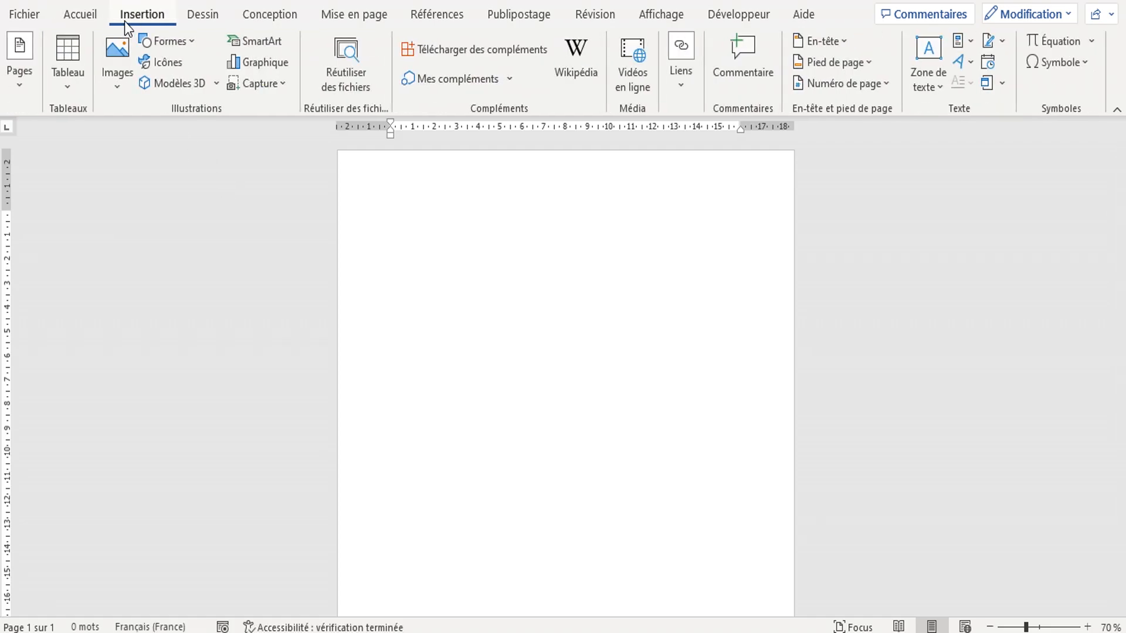
pyautogui.click(191, 49)
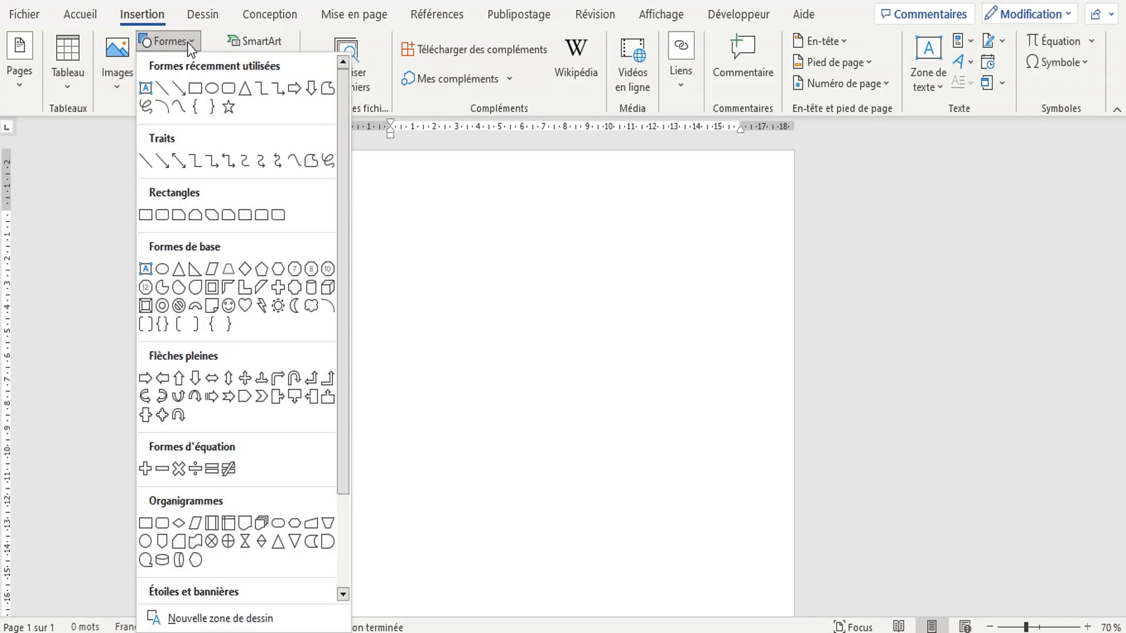
pyautogui.click(195, 88)
pyautogui.moveTo(344, 162)
pyautogui.mouseDown()
pyautogui.moveTo(533, 231)
pyautogui.moveTo(839, 231)
pyautogui.mouseUp()
pyautogui.moveTo(741, 220); pyautogui.dragTo(731, 220)
pyautogui.moveTo(584, 185); pyautogui.dragTo(582, 170)
# Step: Duplicate the banner lower on the page, rotate the copy 90° left and move it to the page's left edge as a sidebar
pyautogui.moveTo(573, 217); pyautogui.dragTo(529, 469)
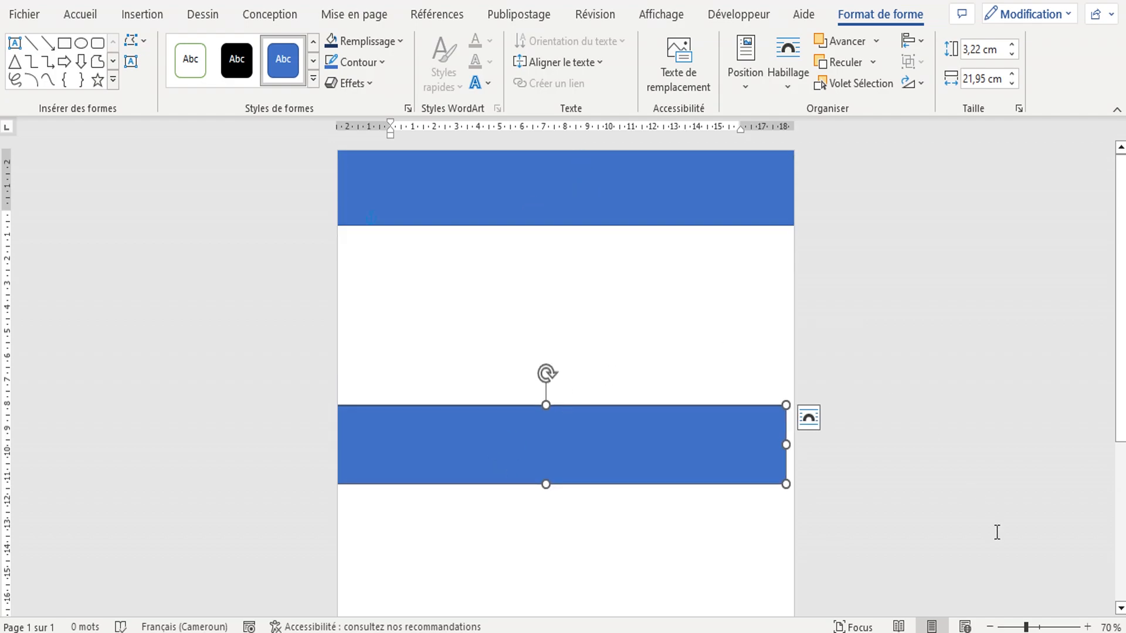
pyautogui.click(990, 627)
pyautogui.click(990, 627)
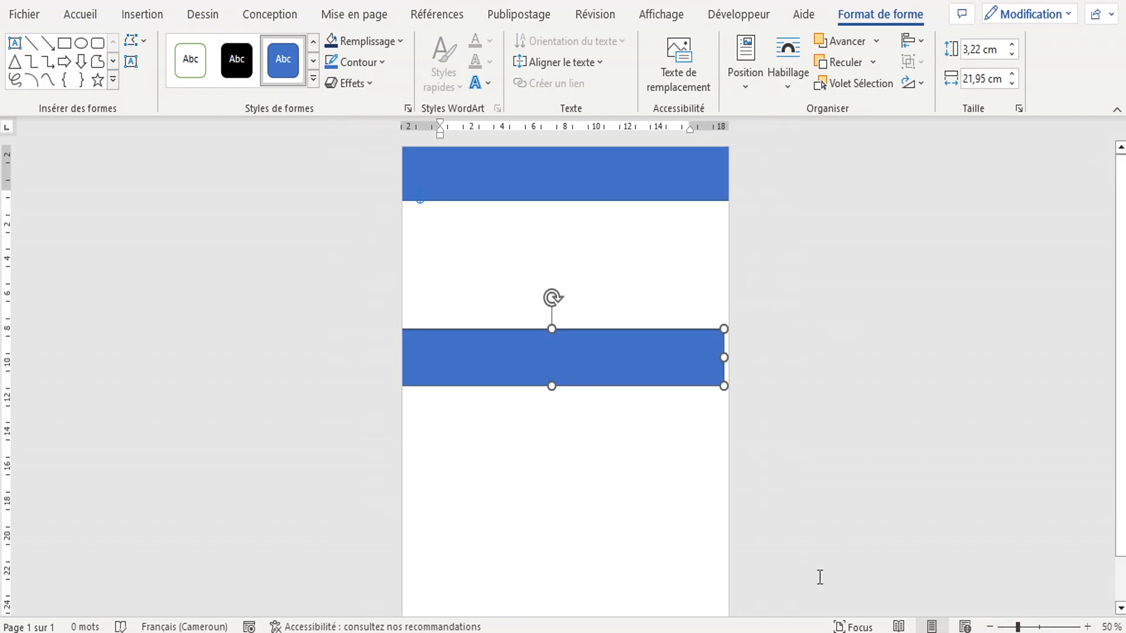
pyautogui.click(925, 84)
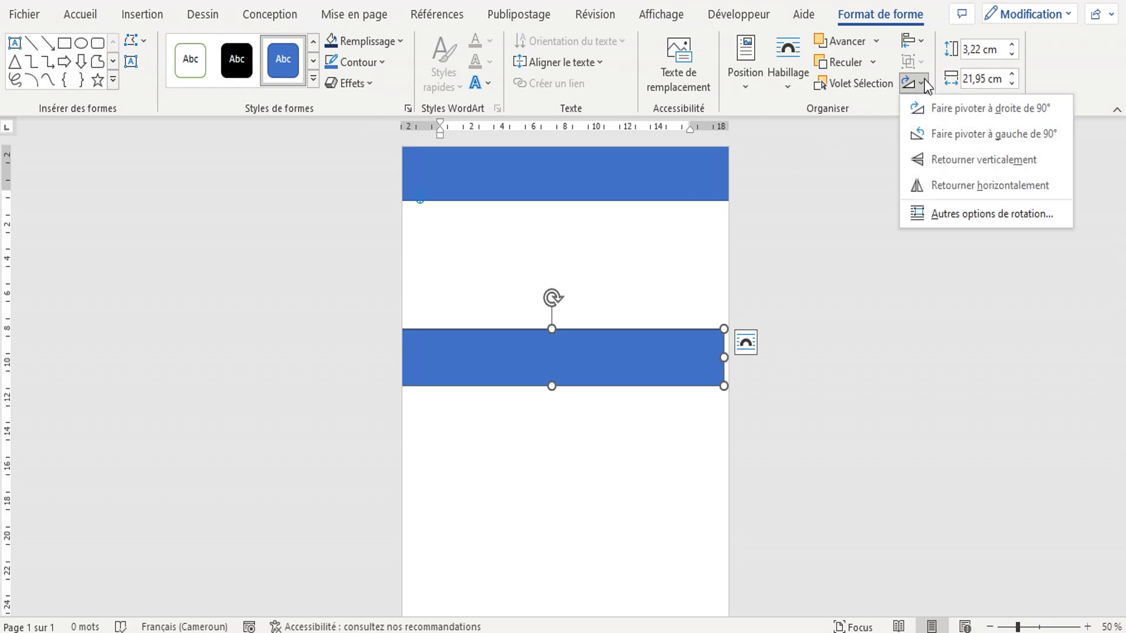
pyautogui.click(925, 139)
pyautogui.moveTo(553, 314); pyautogui.dragTo(429, 378)
# Step: Resize the sidebar to about 7.57 cm wide and 24.17 cm long, extending it to the page's lower edge
pyautogui.moveTo(451, 422); pyautogui.dragTo(475, 405)
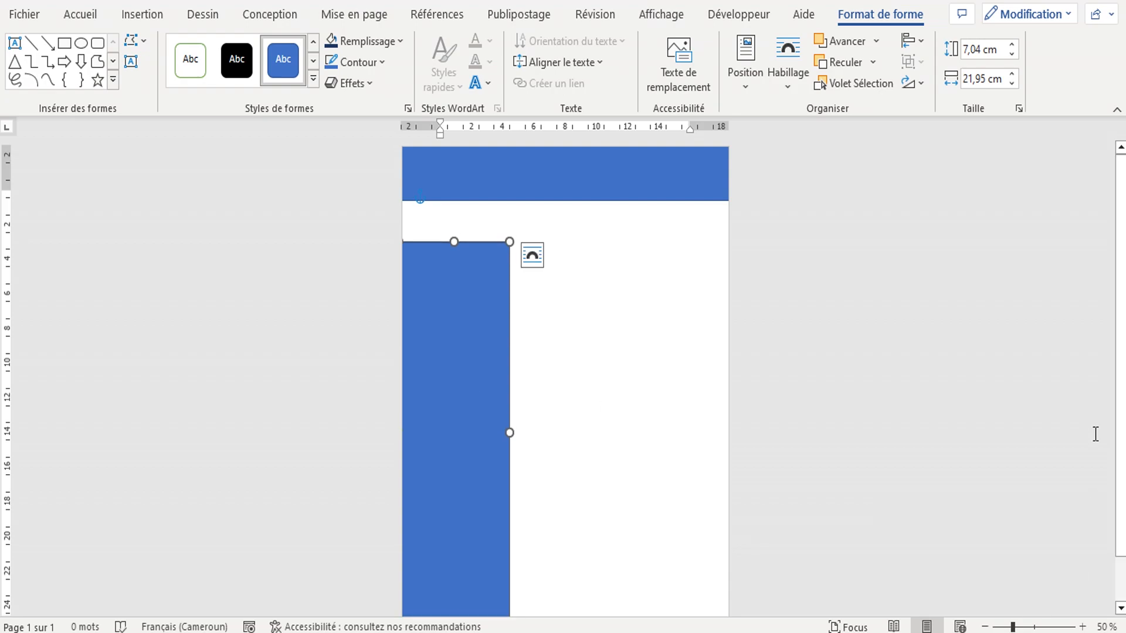
pyautogui.scroll(-2, 821, 498)
pyautogui.moveTo(454, 573); pyautogui.dragTo(456, 610)
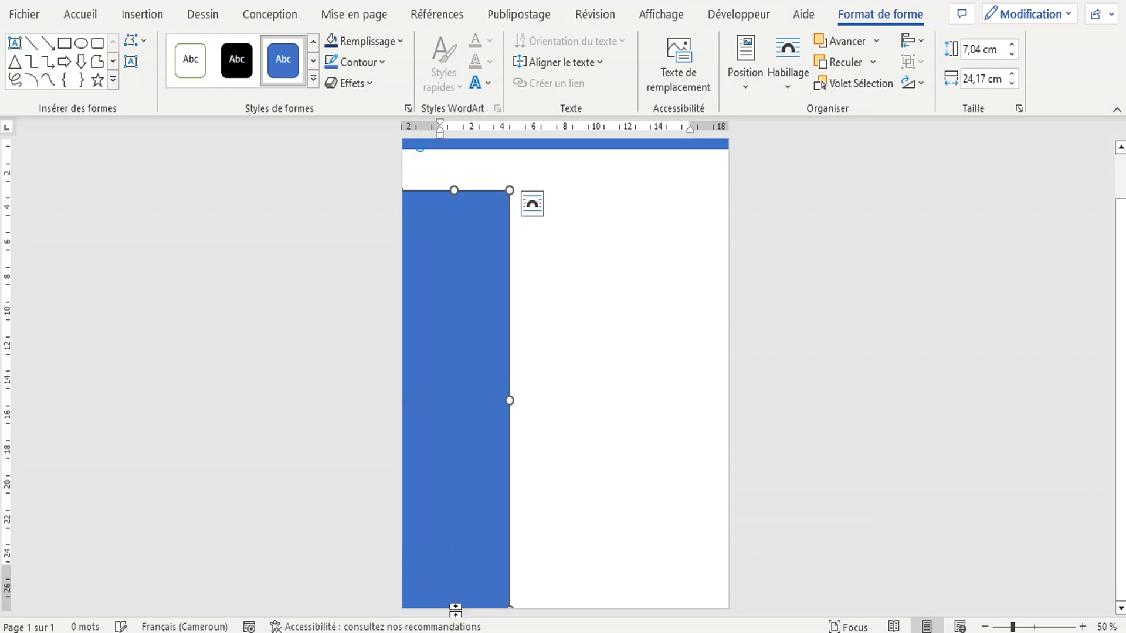
pyautogui.moveTo(511, 399); pyautogui.dragTo(518, 400)
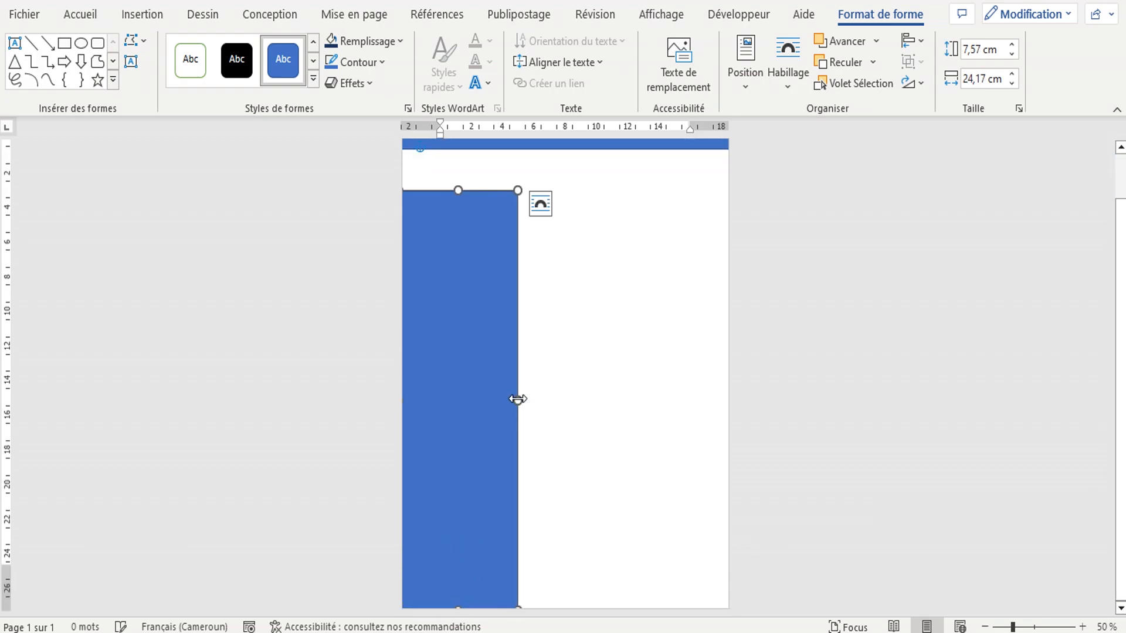
# Step: Remove the sidebar's outline and fill it with the darkest shade of the blue theme colour
pyautogui.click(382, 58)
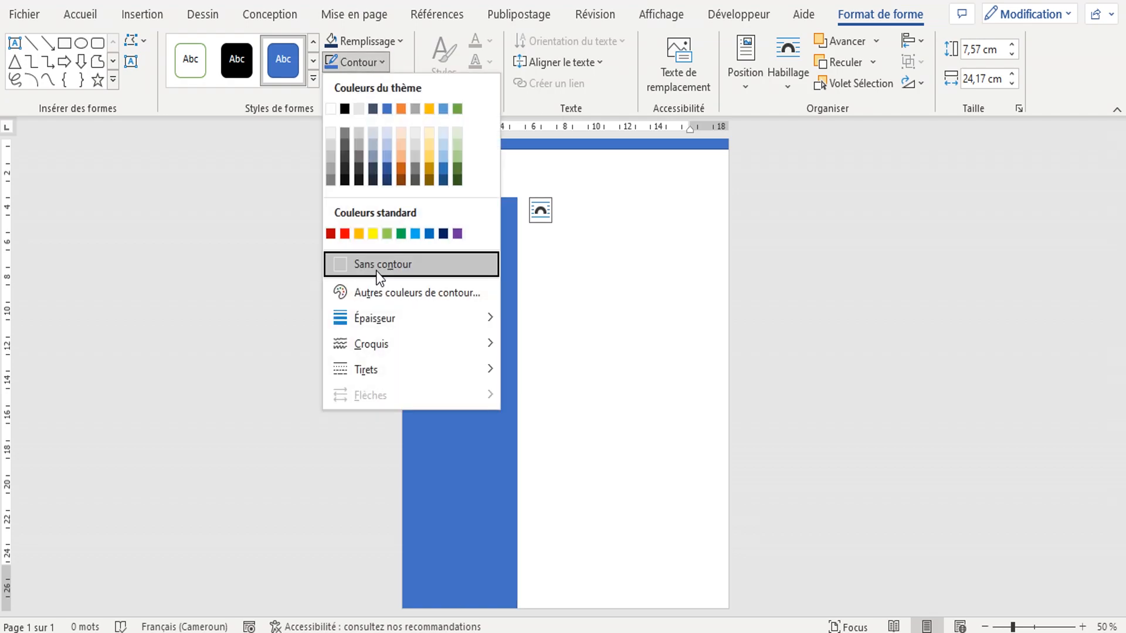
pyautogui.click(375, 269)
pyautogui.click(399, 42)
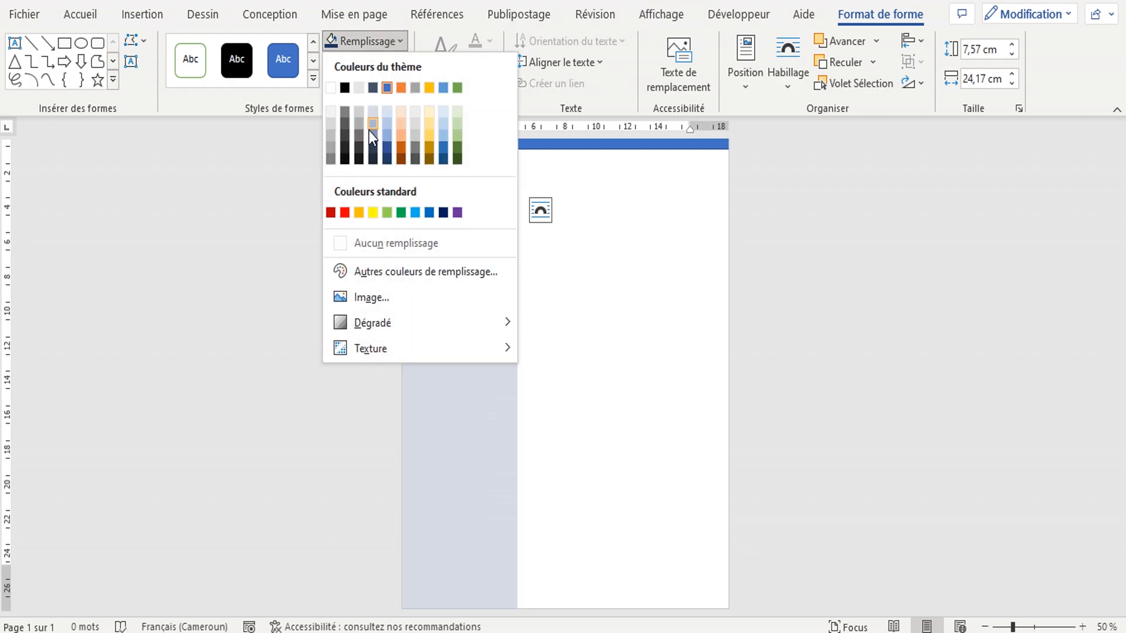
pyautogui.click(386, 159)
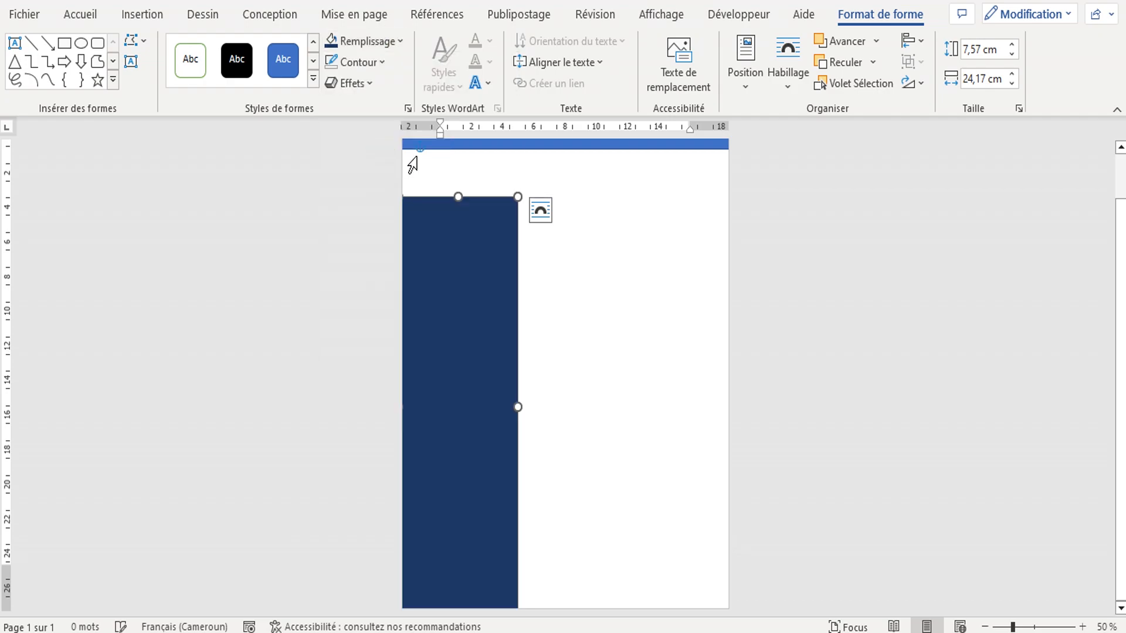
# Step: Fill the banner across the page's upper edge with the same dark blue as the sidebar
pyautogui.moveTo(1121, 477); pyautogui.dragTo(1121, 262)
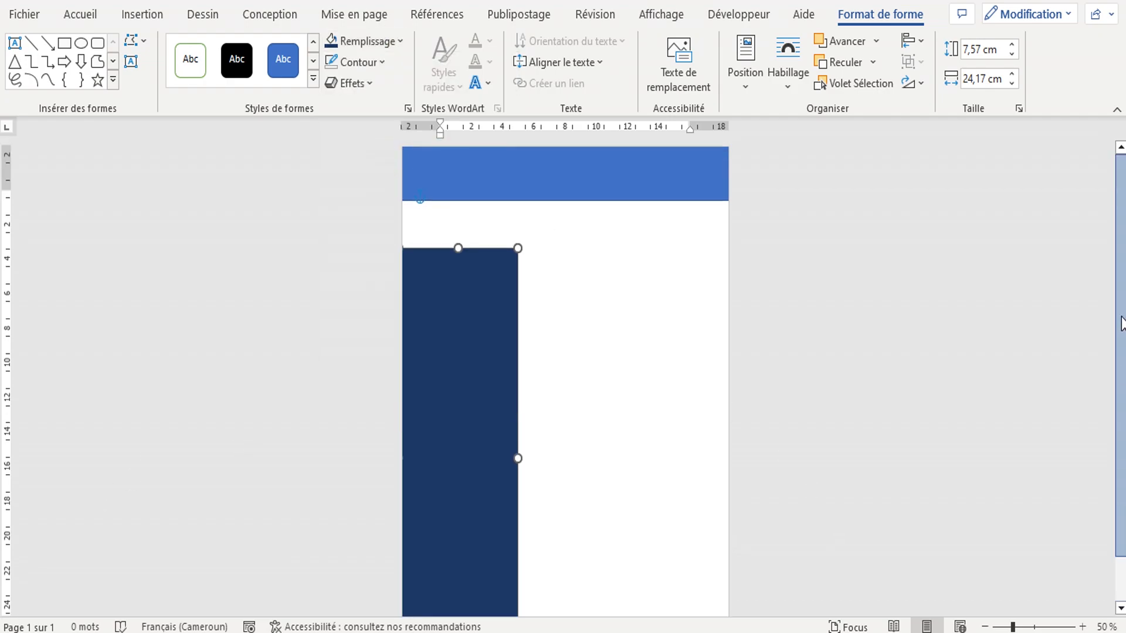
pyautogui.click(616, 176)
pyautogui.click(616, 176)
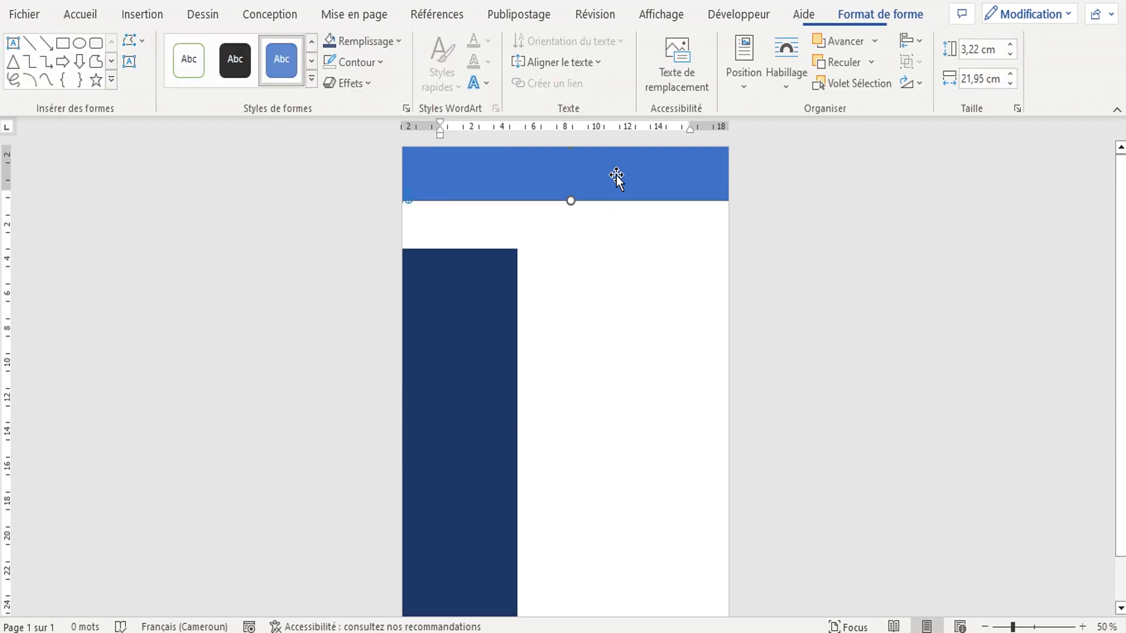
pyautogui.click(331, 41)
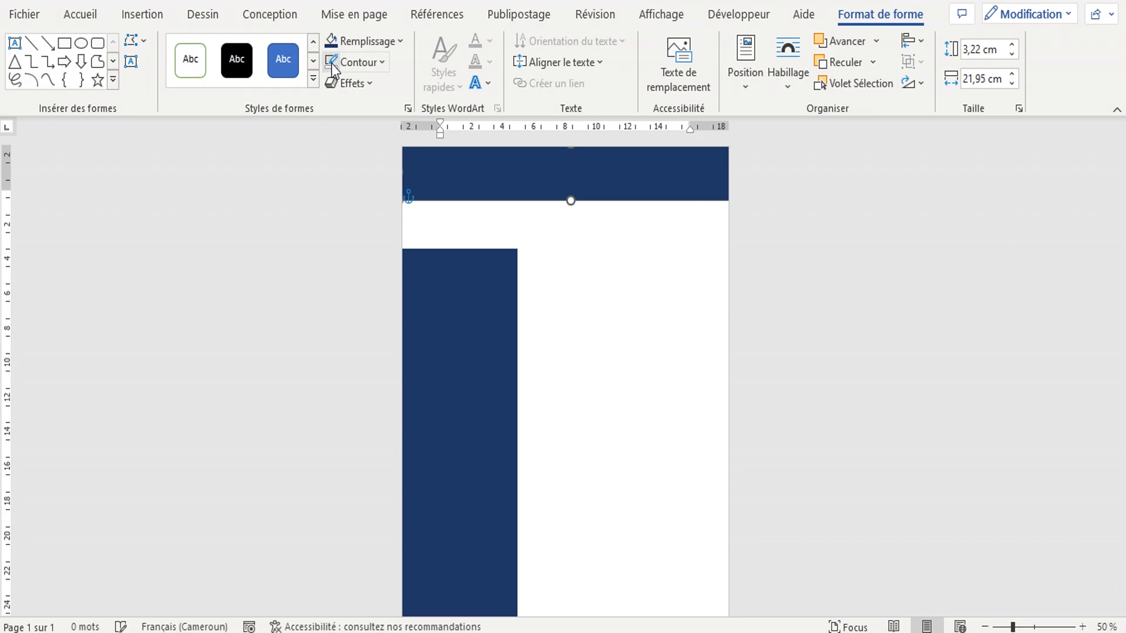
# Step: Draw a circle about 5.19 cm across overlapping the banner and sidebar, and move the sidebar up closer to the banner
pyautogui.click(81, 43)
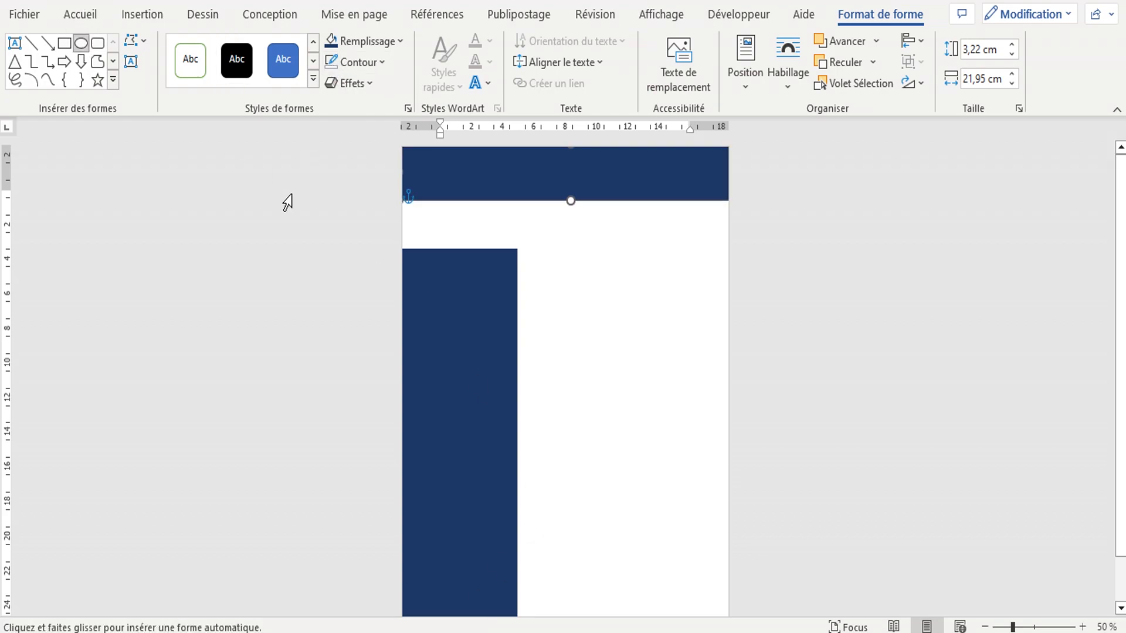
pyautogui.moveTo(416, 181); pyautogui.dragTo(472, 271)
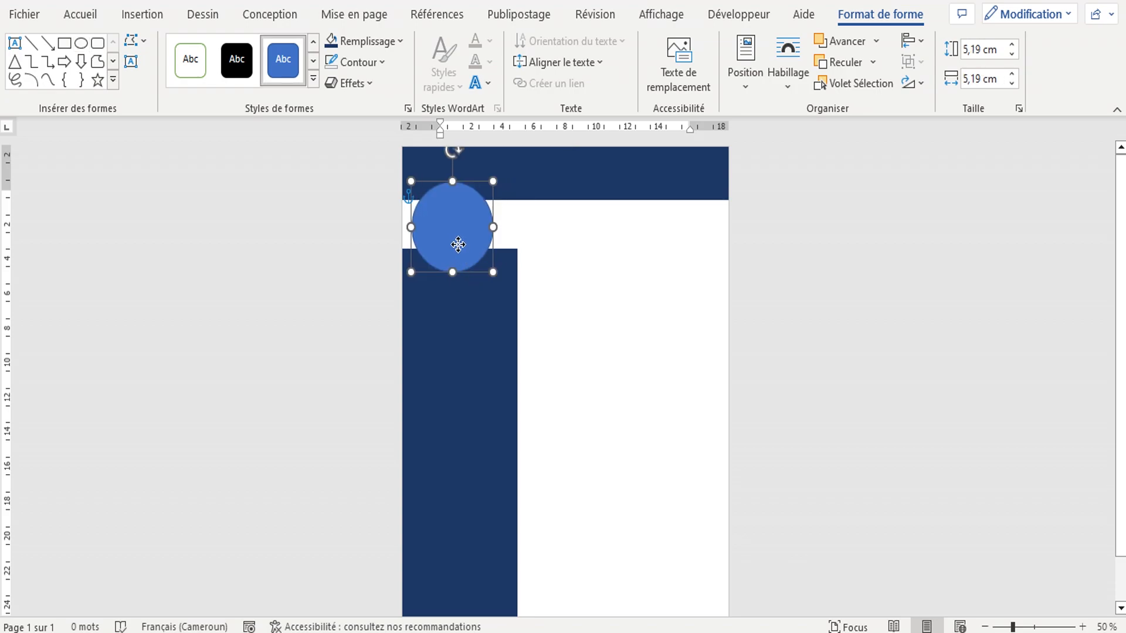
pyautogui.moveTo(473, 395); pyautogui.dragTo(477, 371)
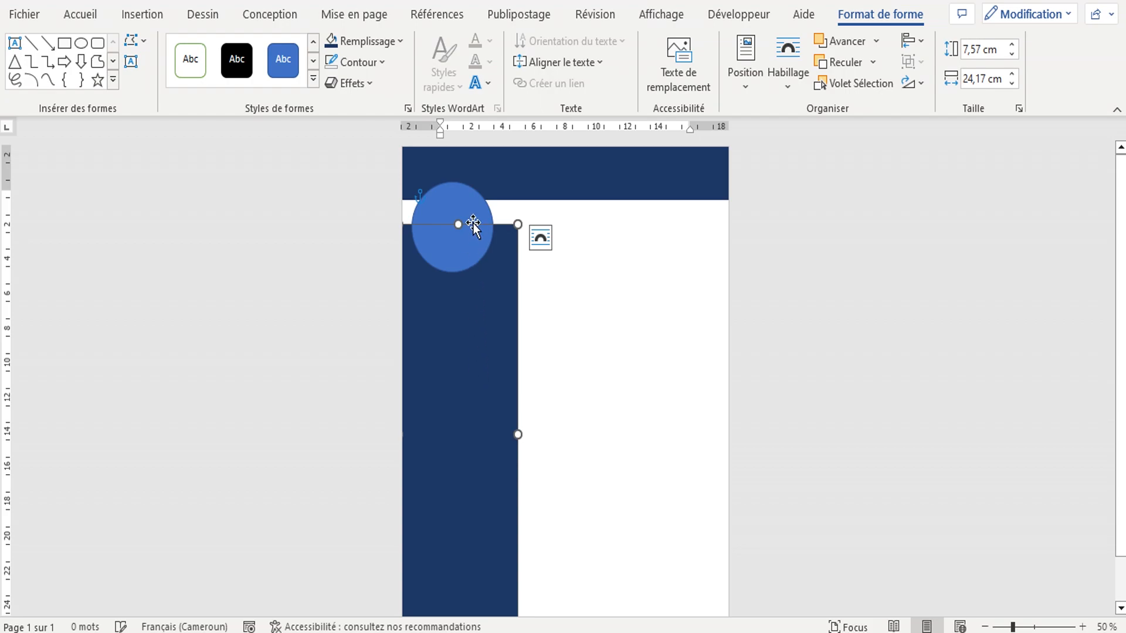
# Step: Give the circle a white fill without outline and move it slightly up and right to centre it over the sidebar
pyautogui.click(473, 226)
pyautogui.click(400, 41)
pyautogui.click(330, 88)
pyautogui.moveTo(436, 227); pyautogui.dragTo(464, 202)
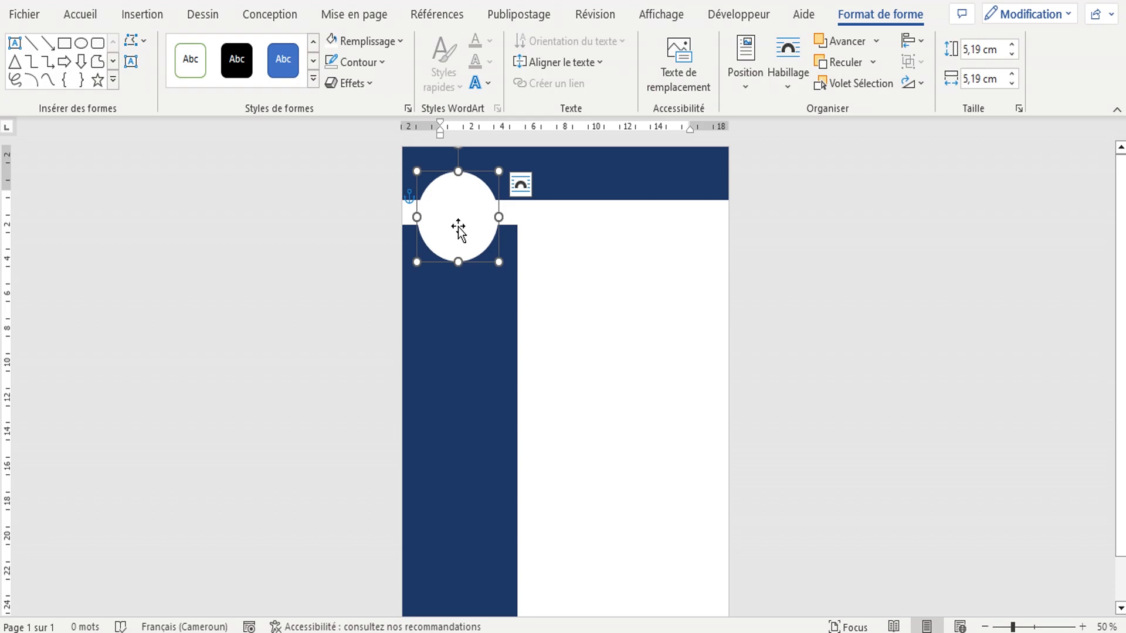
# Step: Duplicate the white circle below the original and give the copy a dark blue outline 4½ pt thick
pyautogui.hotkey('ctrl', 'd')
pyautogui.moveTo(475, 236); pyautogui.dragTo(475, 343)
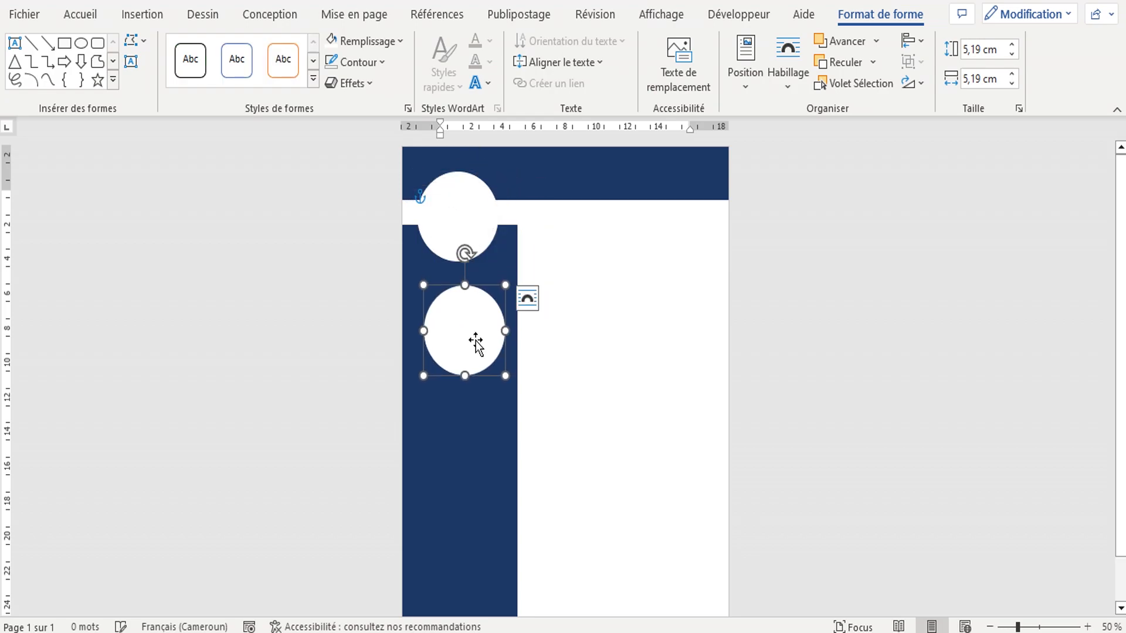
pyautogui.click(381, 63)
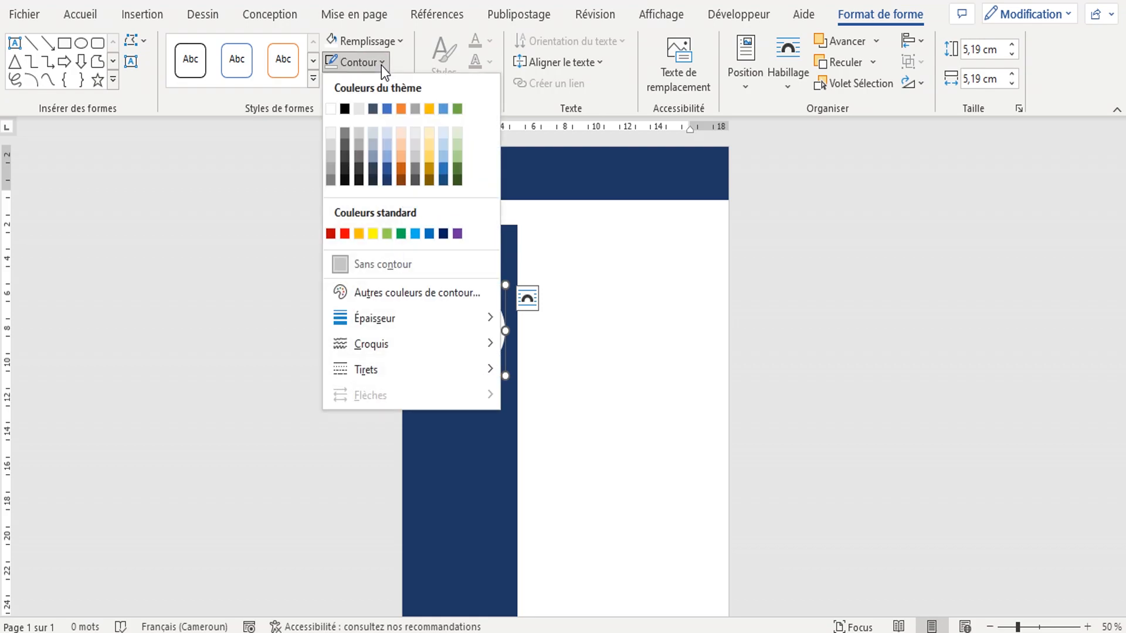
pyautogui.click(387, 180)
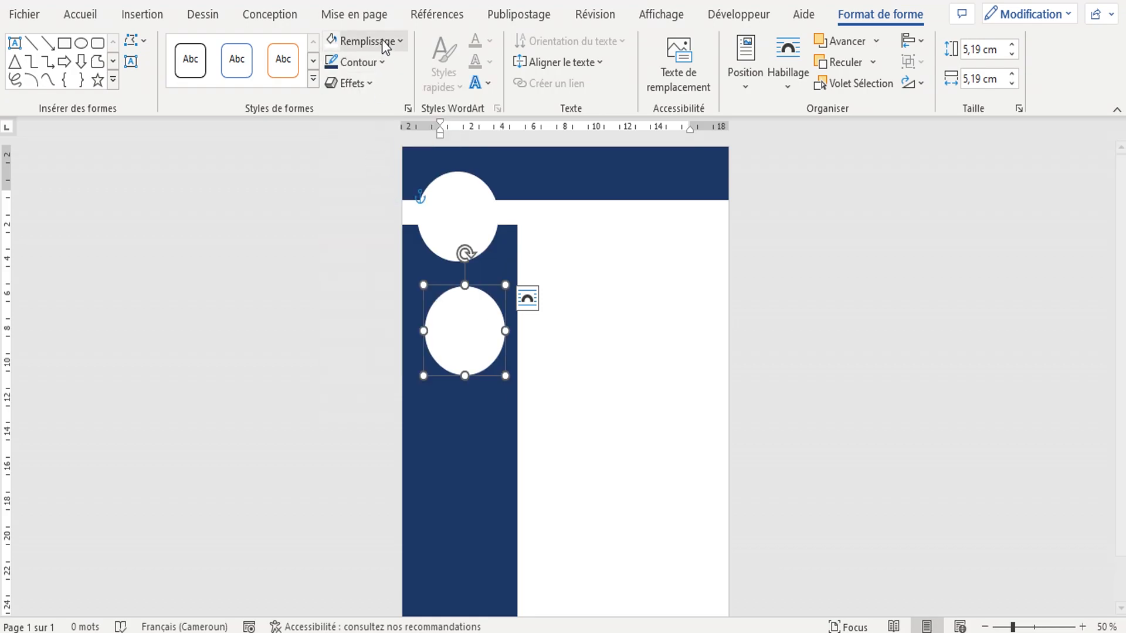
pyautogui.click(385, 65)
pyautogui.moveTo(467, 328)
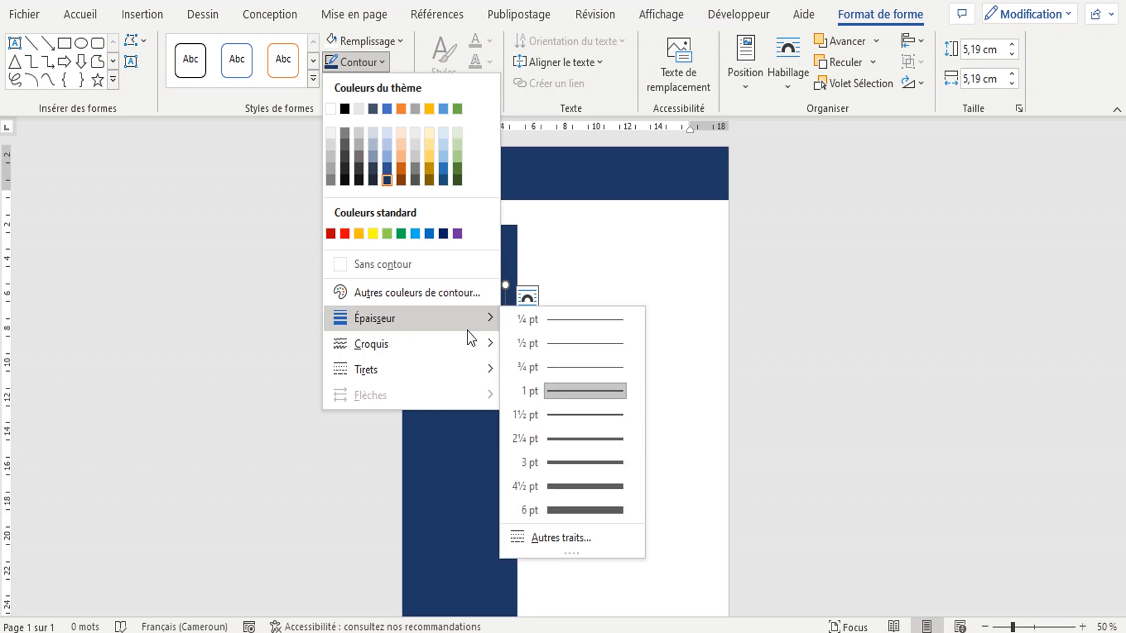
pyautogui.click(585, 494)
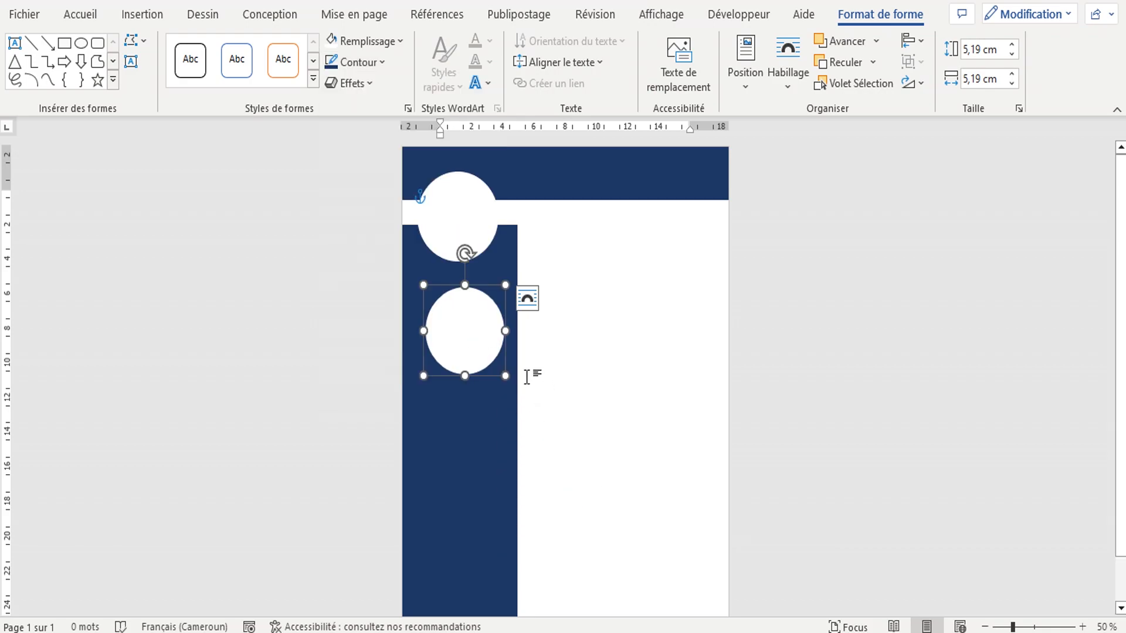
# Step: Move the outlined circle onto the white one and shrink it to about 4.92 cm across
pyautogui.moveTo(475, 346); pyautogui.dragTo(473, 240)
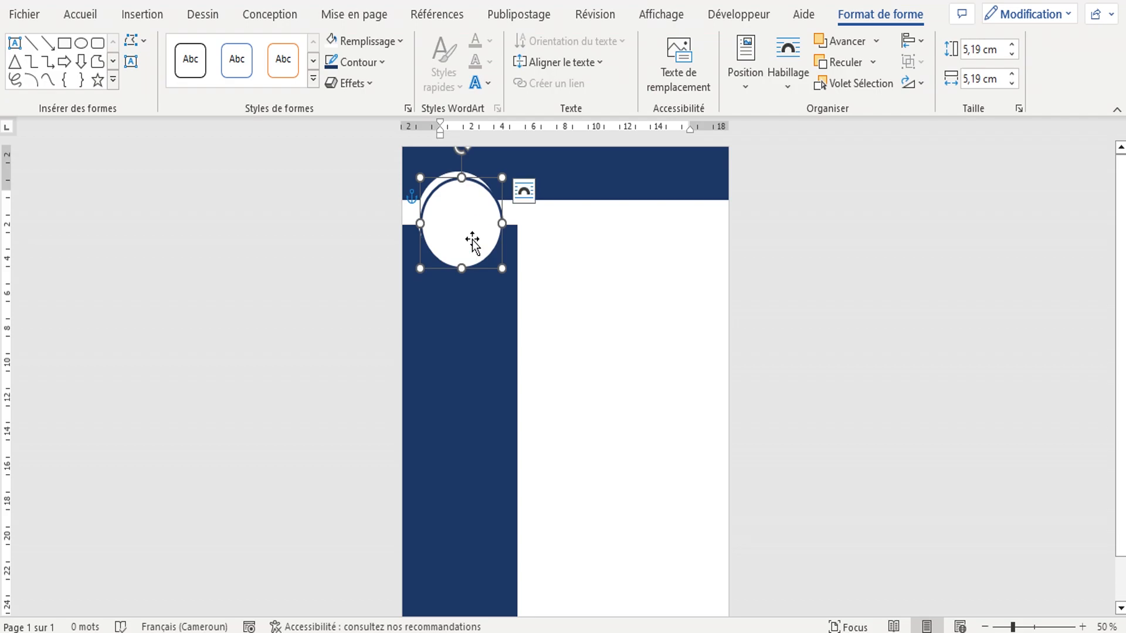
pyautogui.moveTo(420, 176); pyautogui.dragTo(425, 181)
pyautogui.moveTo(448, 227); pyautogui.dragTo(443, 205)
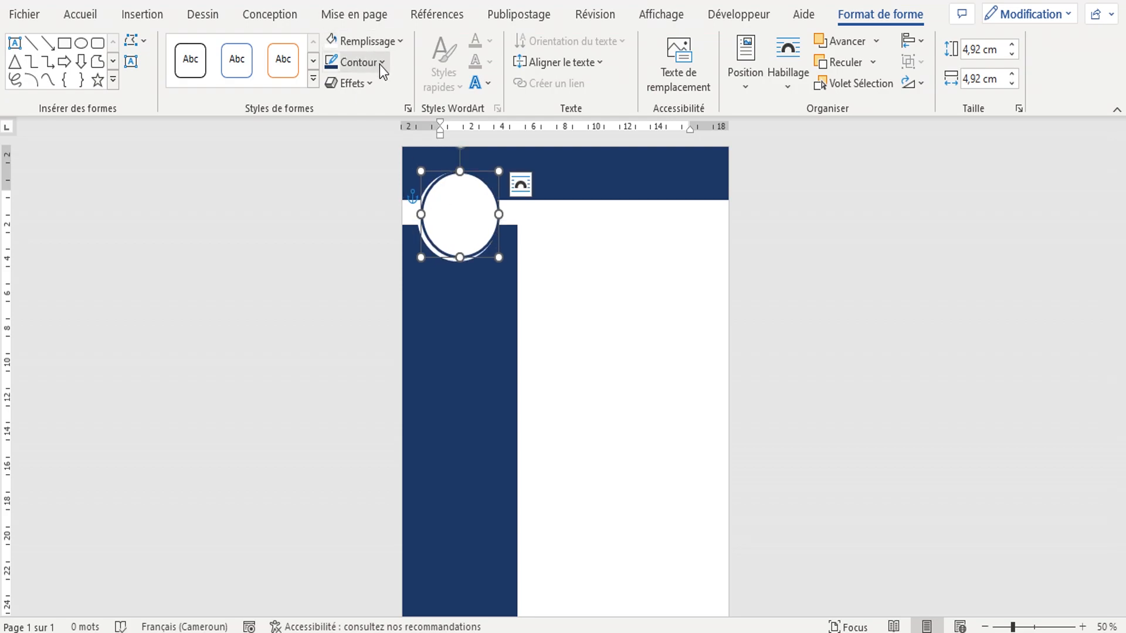
# Step: Set the outlined circle's line weight to 2¼ pt
pyautogui.click(354, 62)
pyautogui.moveTo(484, 319)
pyautogui.click(573, 444)
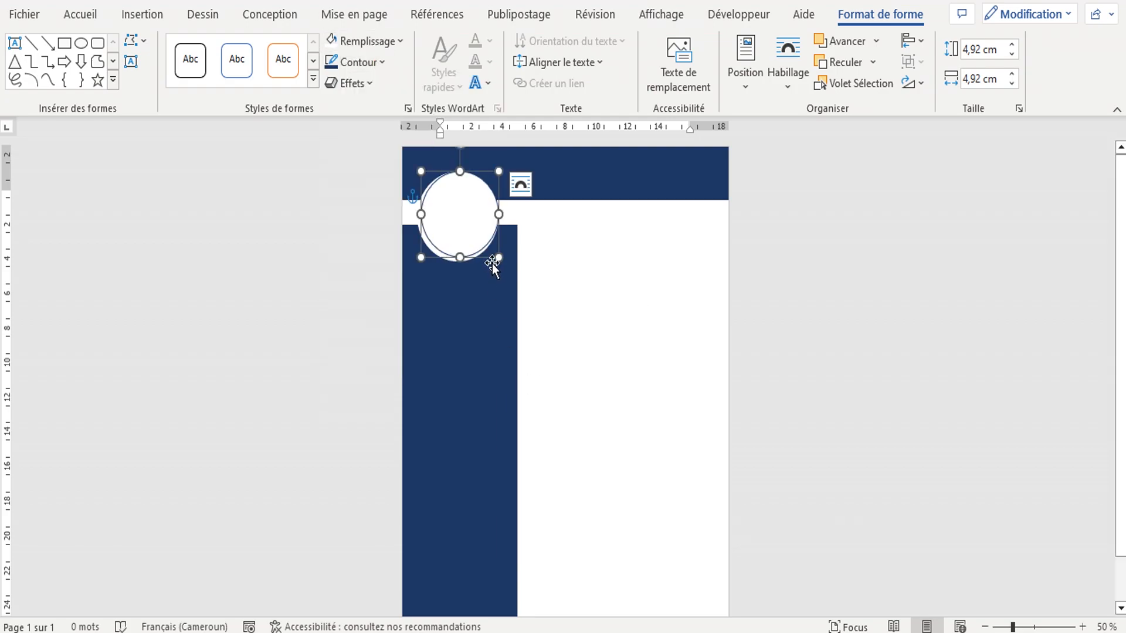
# Step: Shift the outlined circle left, then duplicate it, shrink the copy to about 4.18 cm and move it over the other circles
pyautogui.moveTo(474, 231); pyautogui.dragTo(468, 232)
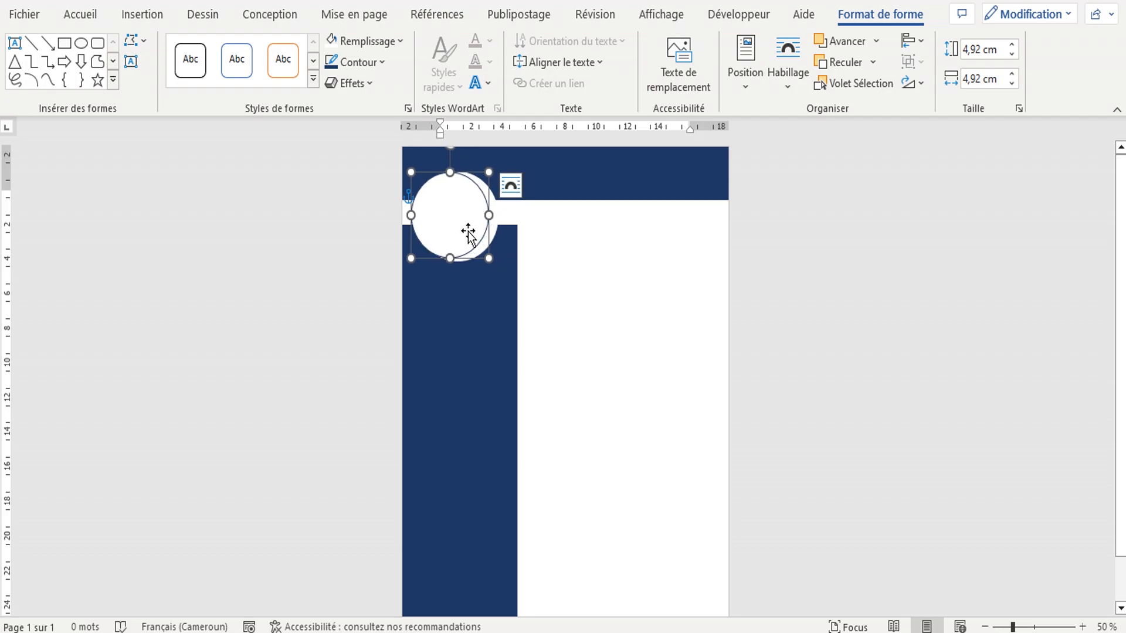
pyautogui.moveTo(474, 235); pyautogui.dragTo(477, 332)
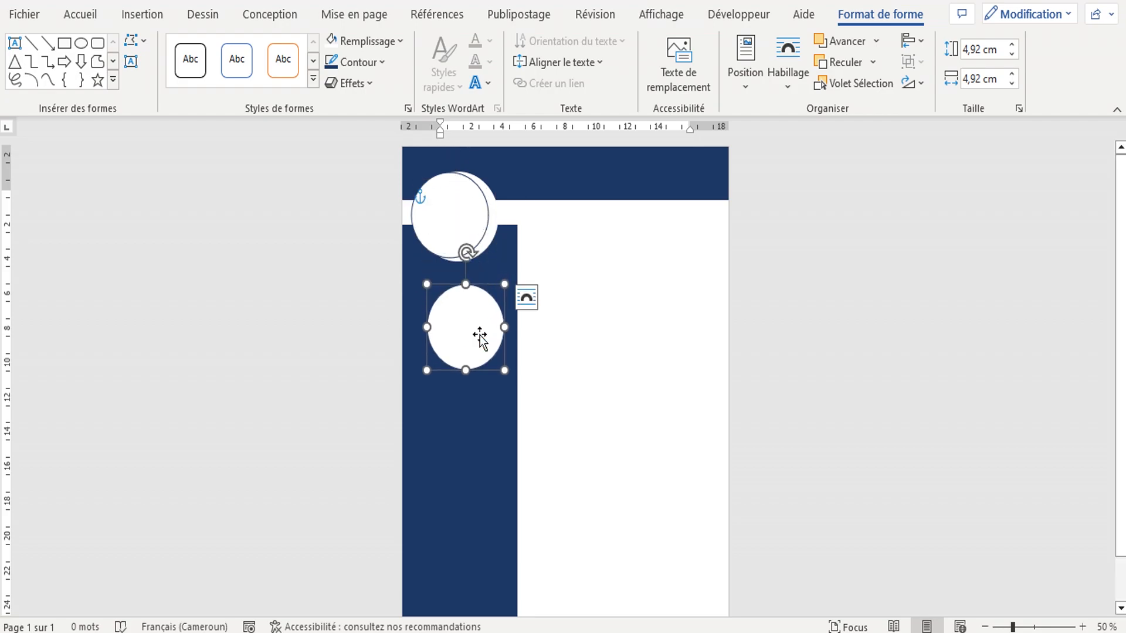
pyautogui.moveTo(427, 285); pyautogui.dragTo(442, 251)
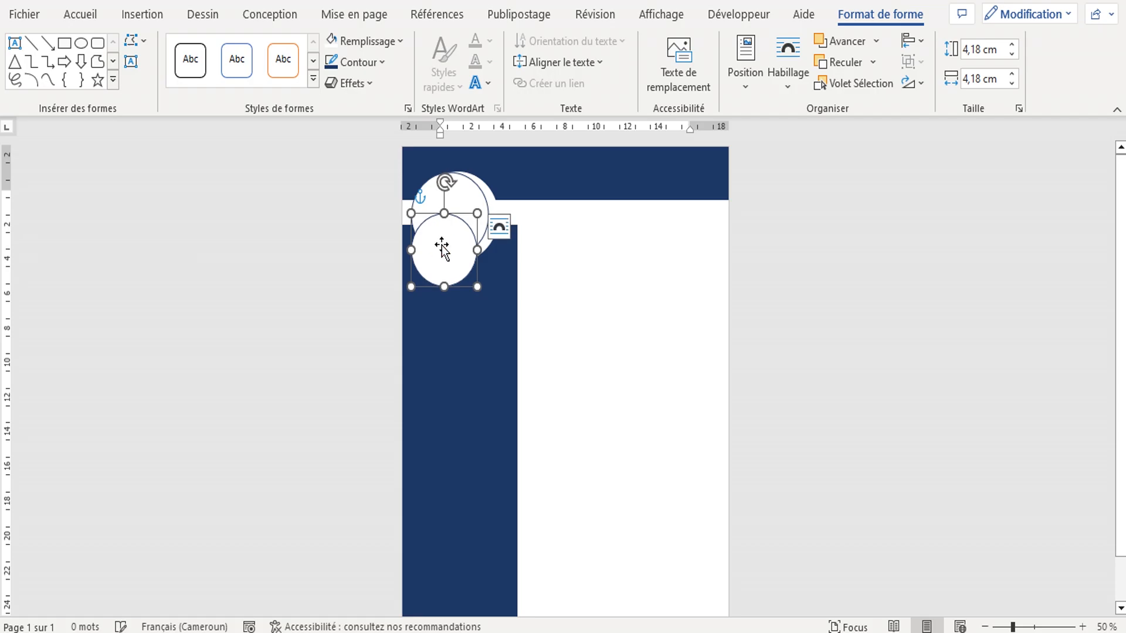
# Step: Select the overlapping circles and align them to each other's horizontal centre and vertical middle
pyautogui.keyDown('shift'); pyautogui.click(464, 189); pyautogui.keyUp('shift')
pyautogui.click(909, 40)
pyautogui.click(935, 92)
pyautogui.click(910, 40)
pyautogui.click(947, 170)
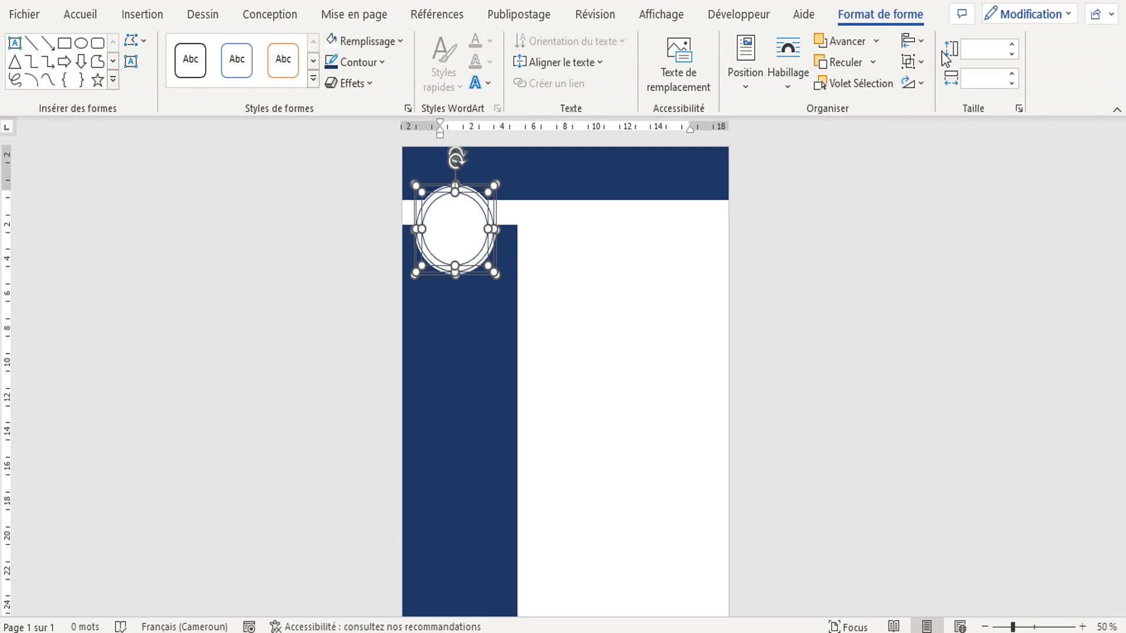
# Step: Group the aligned circles and move the group up so it overlaps both the banner and the sidebar
pyautogui.click(918, 62)
pyautogui.click(925, 93)
pyautogui.moveTo(459, 231)
pyautogui.mouseDown()
pyautogui.moveTo(476, 211)
pyautogui.moveTo(467, 217)
pyautogui.mouseUp()
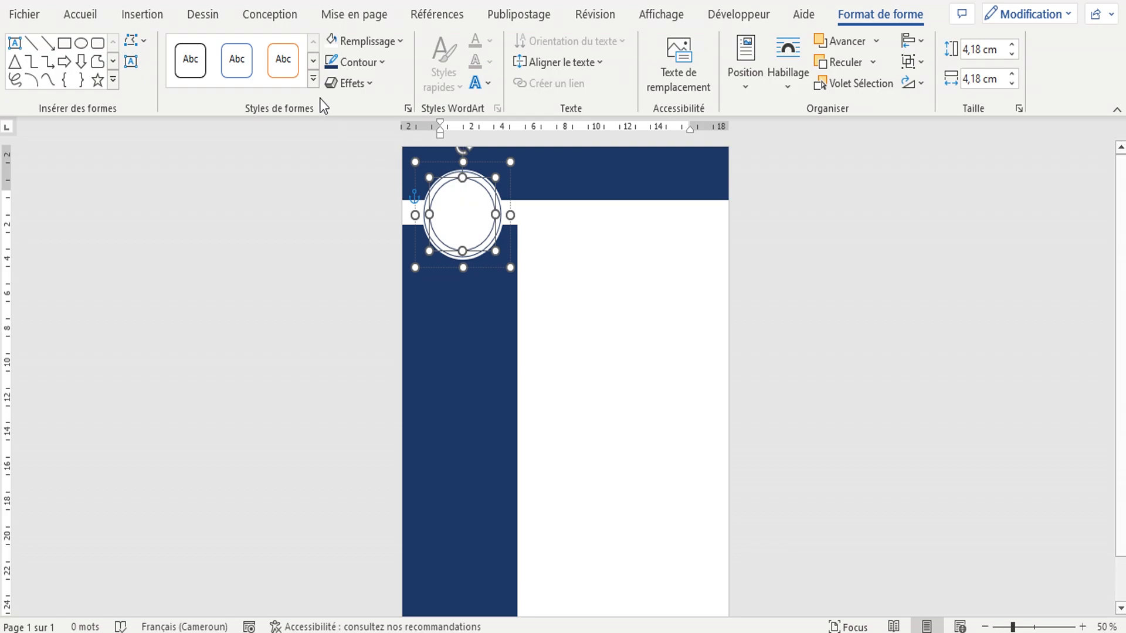
# Step: Remove the innermost circle's outline and fill the circle with the passport photo file from the Images folder
pyautogui.click(380, 63)
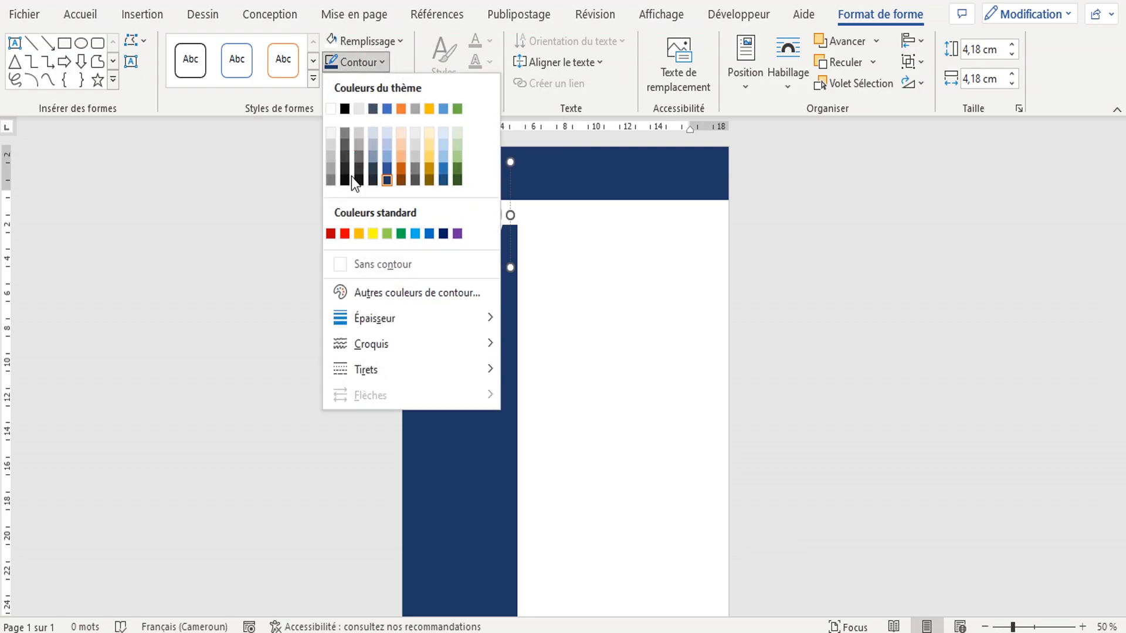
pyautogui.click(367, 265)
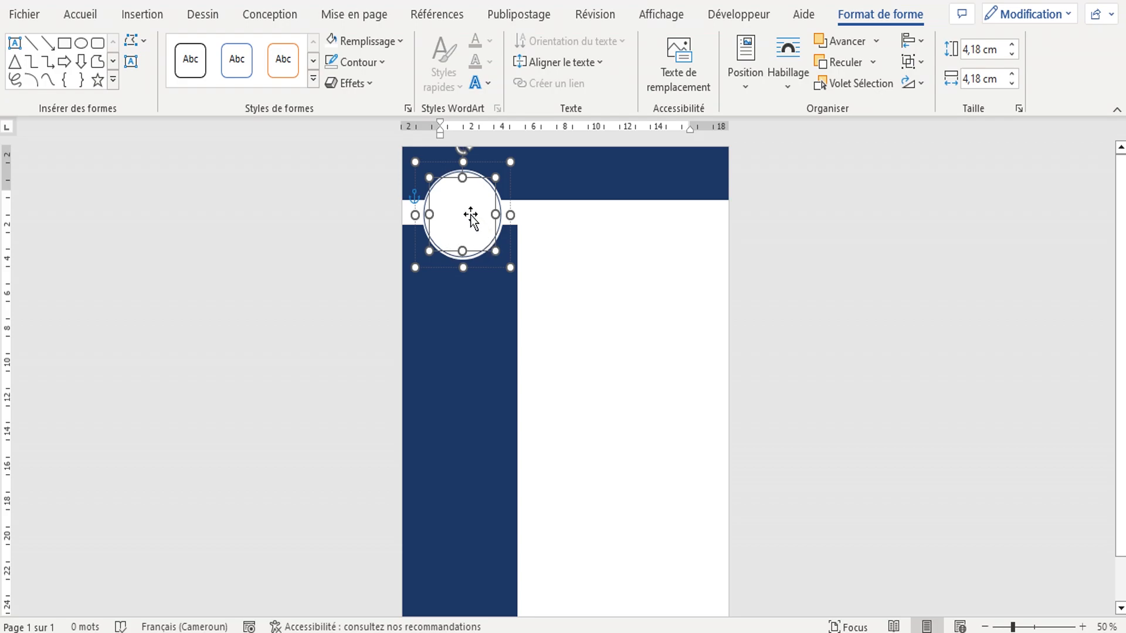
pyautogui.click(399, 43)
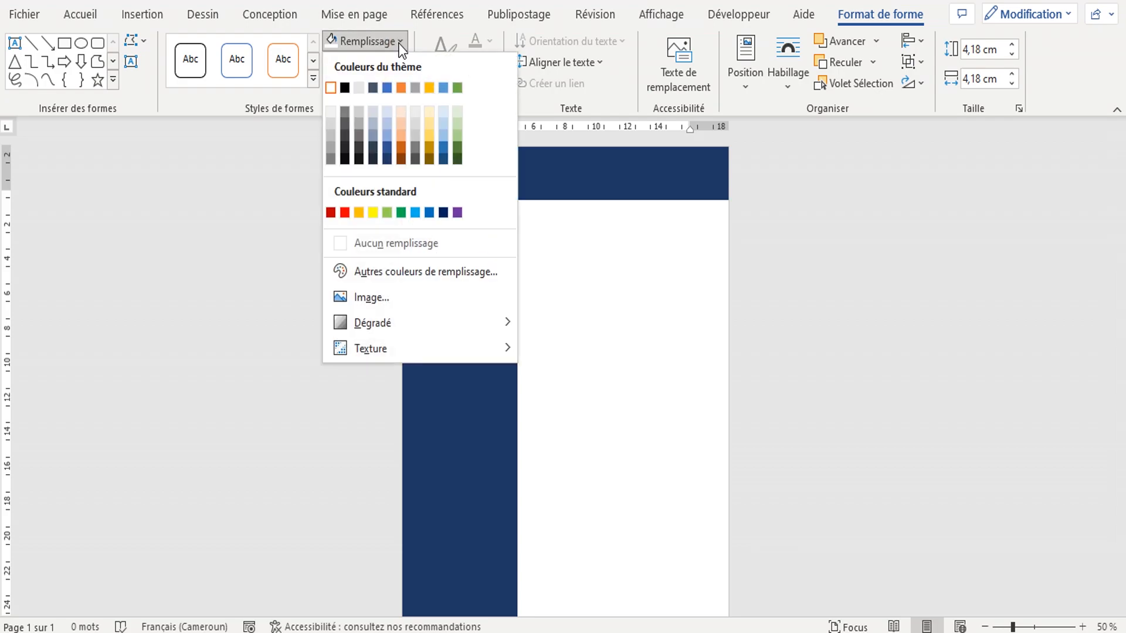
pyautogui.click(388, 301)
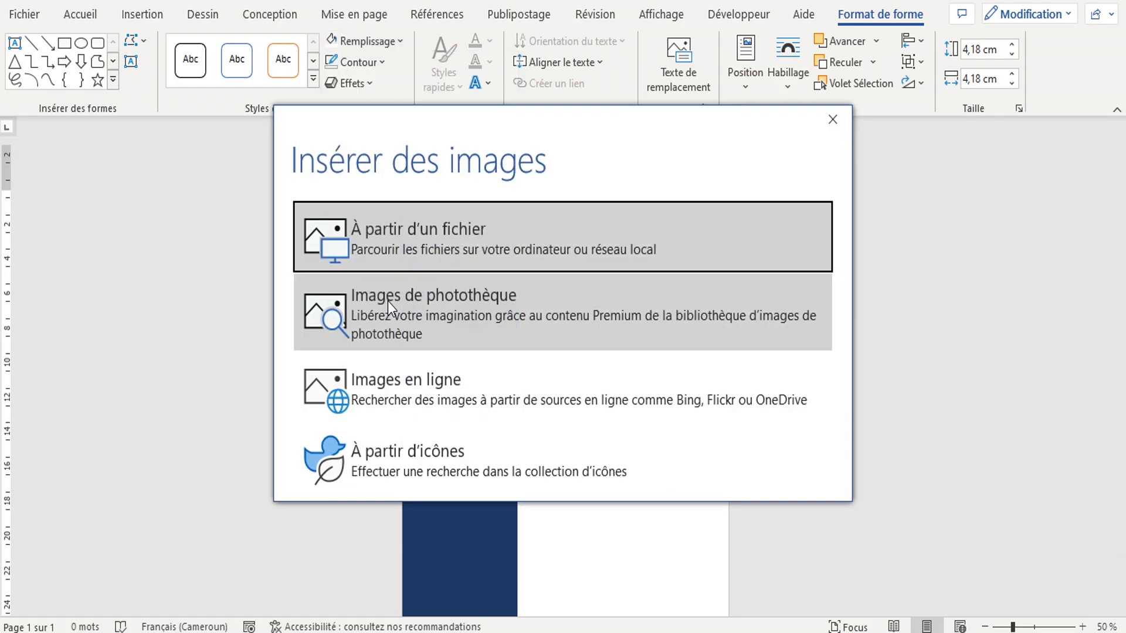
pyautogui.click(403, 256)
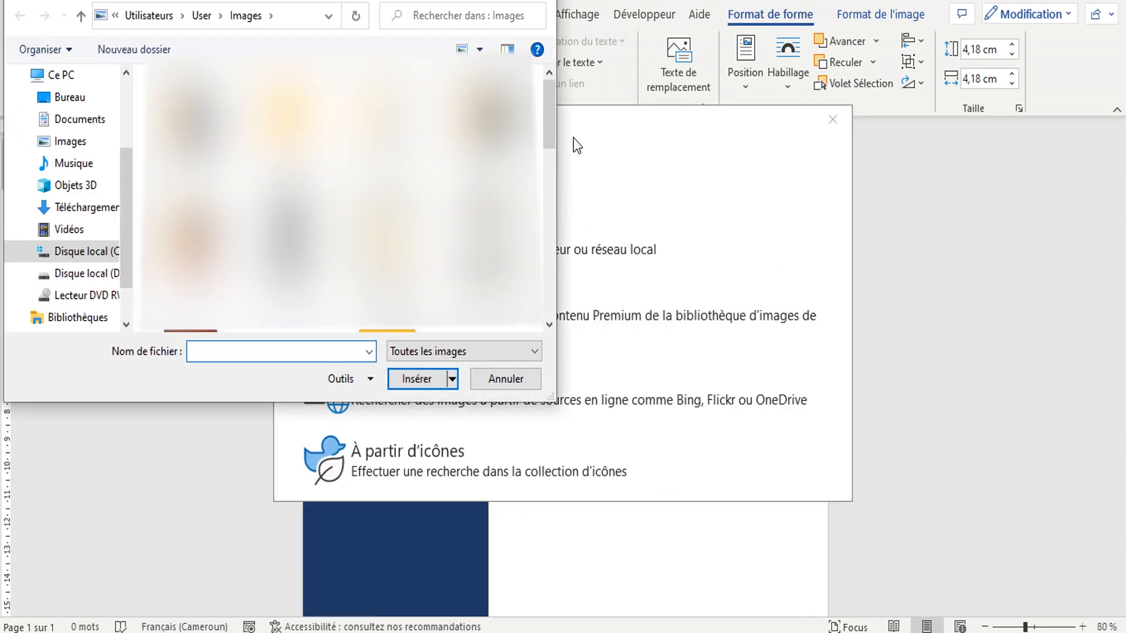
pyautogui.moveTo(545, 124); pyautogui.dragTo(551, 284)
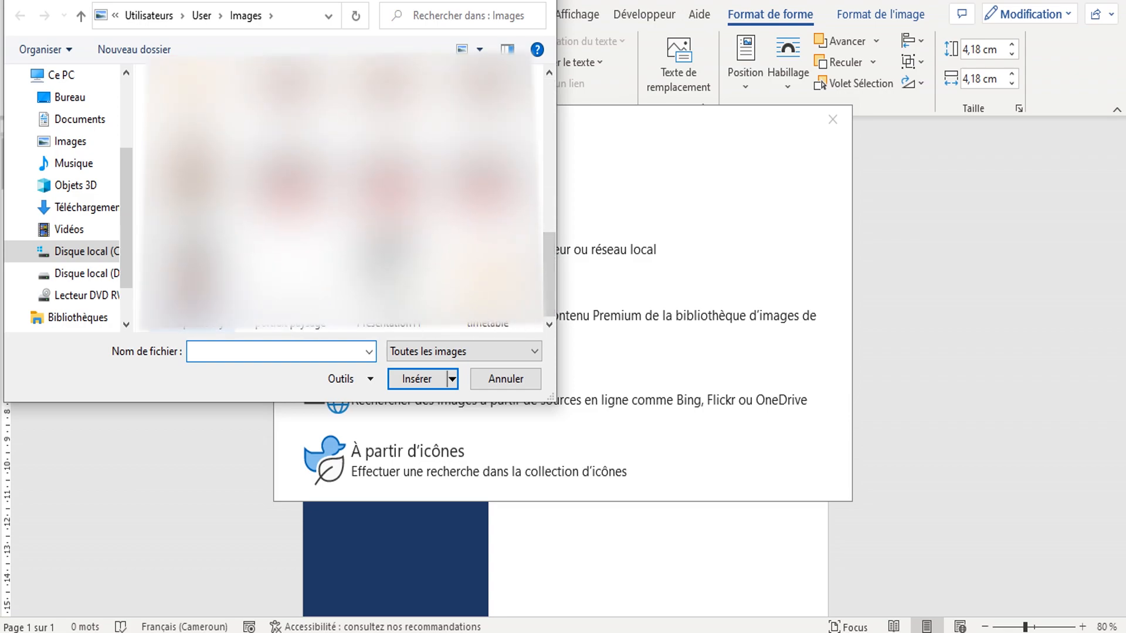
pyautogui.click(188, 264)
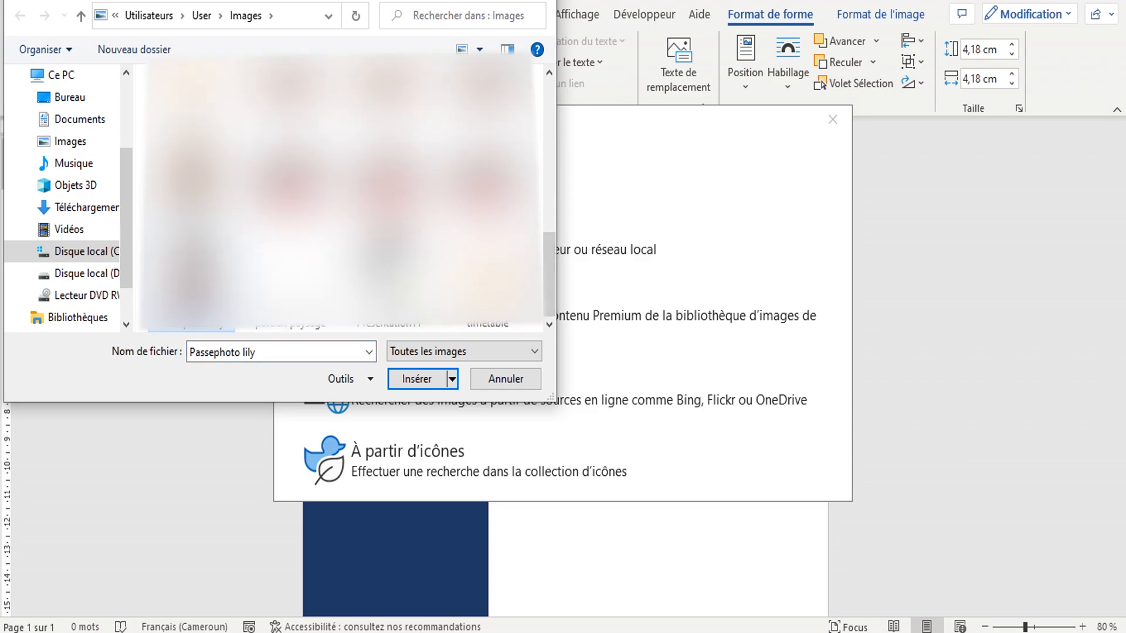
pyautogui.click(420, 385)
# Step: Position the thin horizontal bar just below the banner and send it backward behind the photo circles
pyautogui.moveTo(533, 190); pyautogui.dragTo(576, 253)
pyautogui.click(871, 16)
pyautogui.click(840, 62)
pyautogui.click(746, 381)
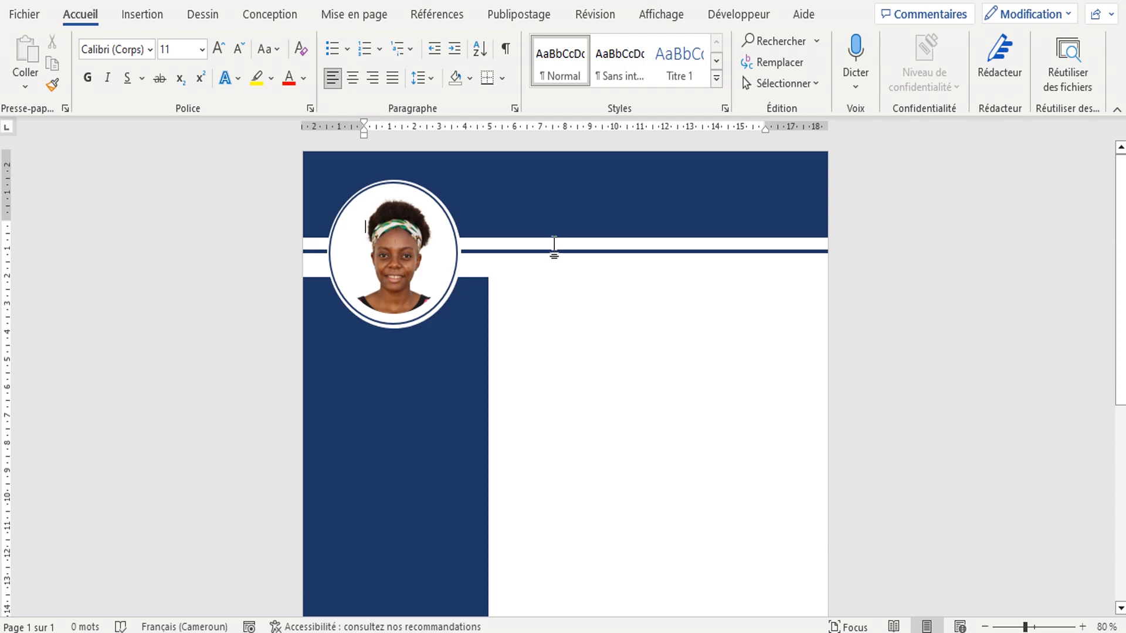
# Step: Fill the thin bar below the banner with the darkest blue theme colour
pyautogui.doubleClick(557, 251)
pyautogui.click(403, 43)
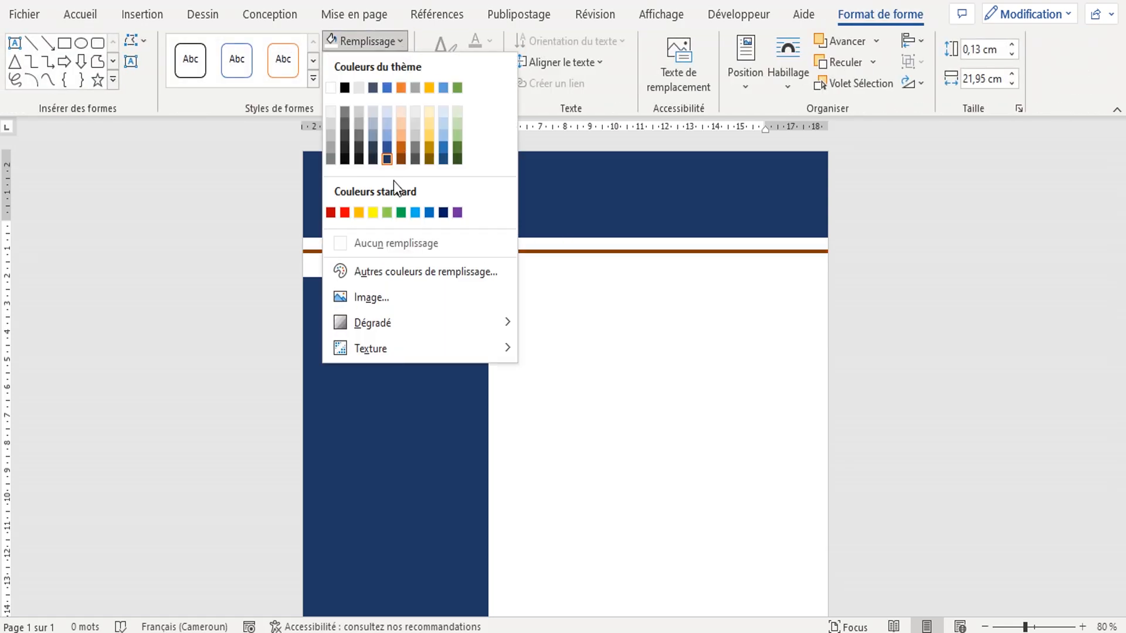
pyautogui.click(385, 160)
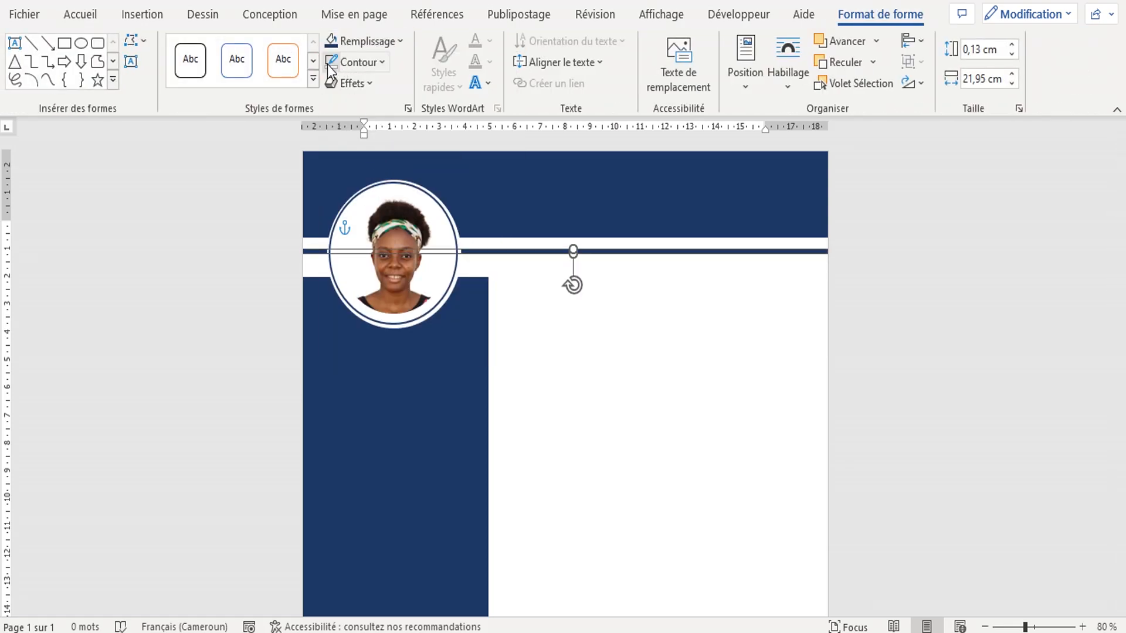
pyautogui.click(583, 474)
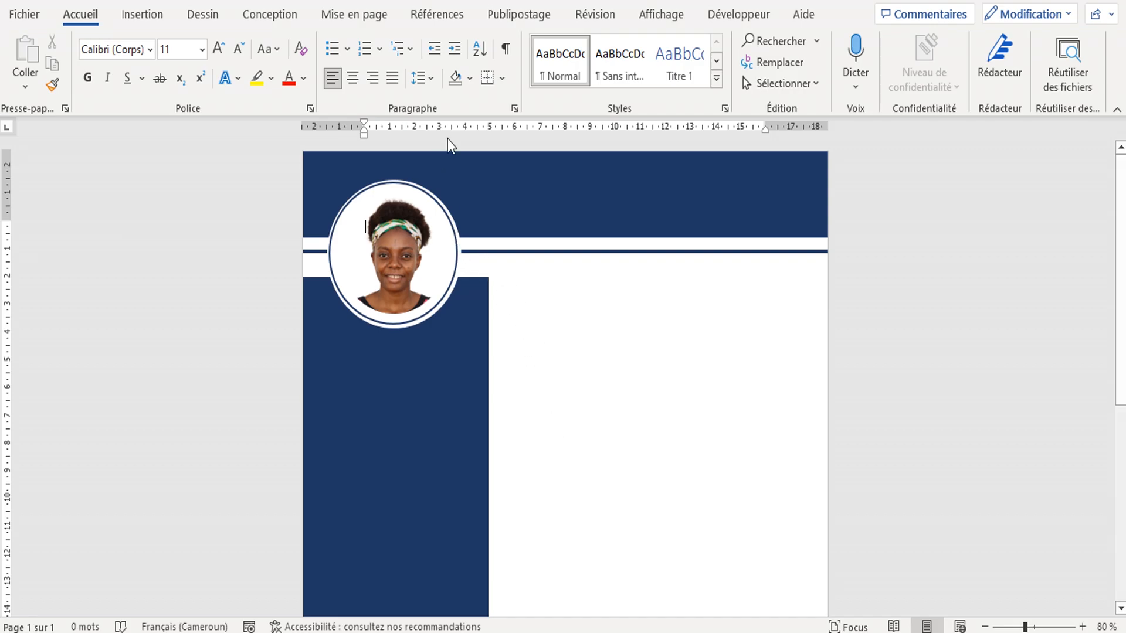
# Step: Extend the sidebar rectangle upward so its top edge sits just below the thin blue bar
pyautogui.click(470, 317)
pyautogui.scroll(-3, 714, 369)
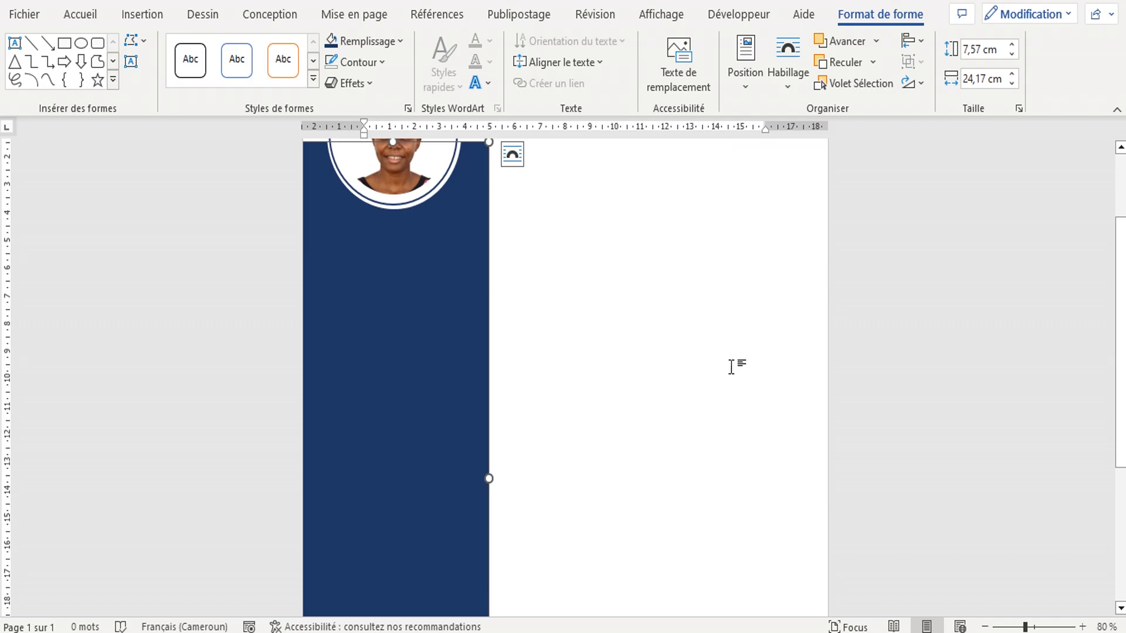
pyautogui.scroll(3, 363, 235)
pyautogui.click(364, 231)
pyautogui.click(356, 245)
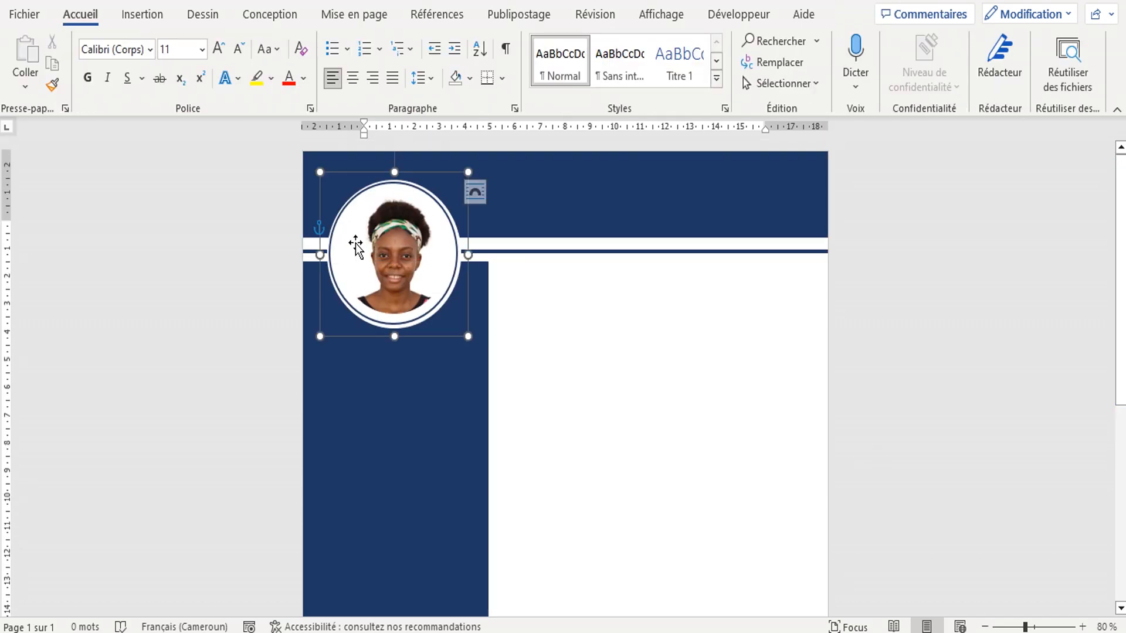
# Step: Paste the copied NOM ET PRENOM and RESPONSABLE MARKETING text boxes and move them onto the banner beside the photo
pyautogui.click(616, 432)
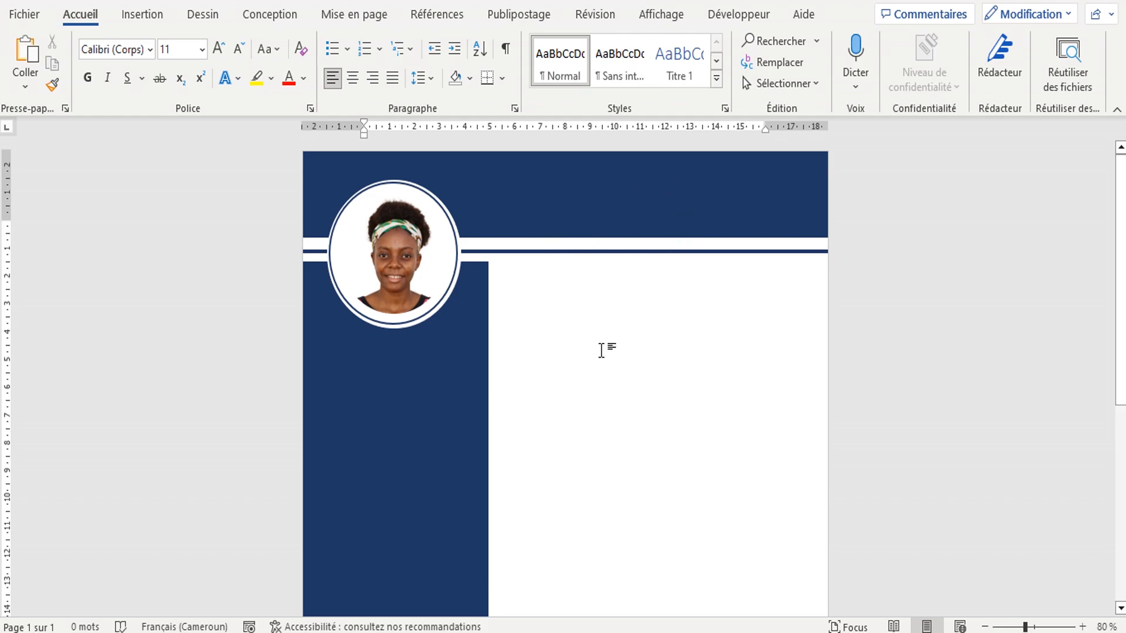
pyautogui.hotkey('ctrl', 'v')
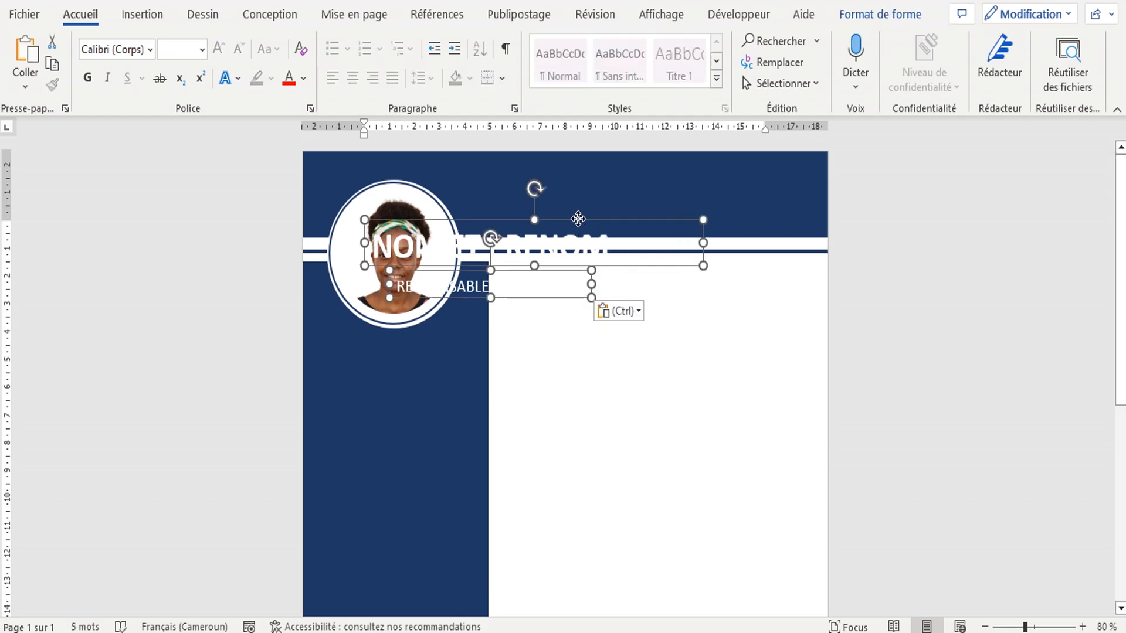
pyautogui.moveTo(578, 219); pyautogui.dragTo(726, 162)
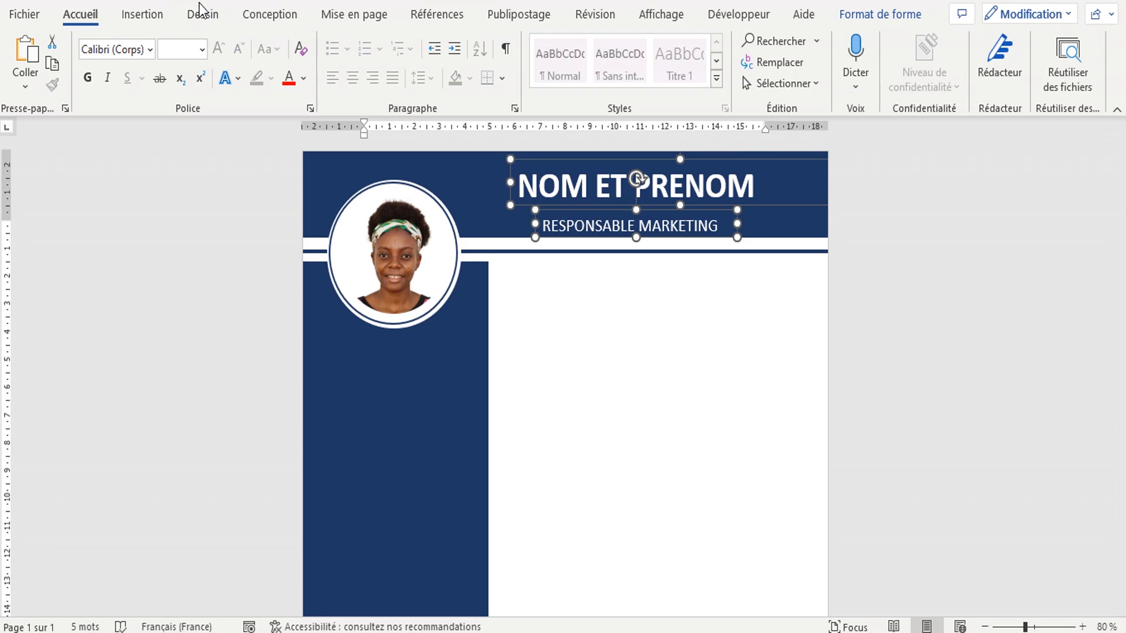
# Step: Draw a text box about 5.28 cm wide and 2.01 cm high in the sidebar below the photo
pyautogui.click(135, 18)
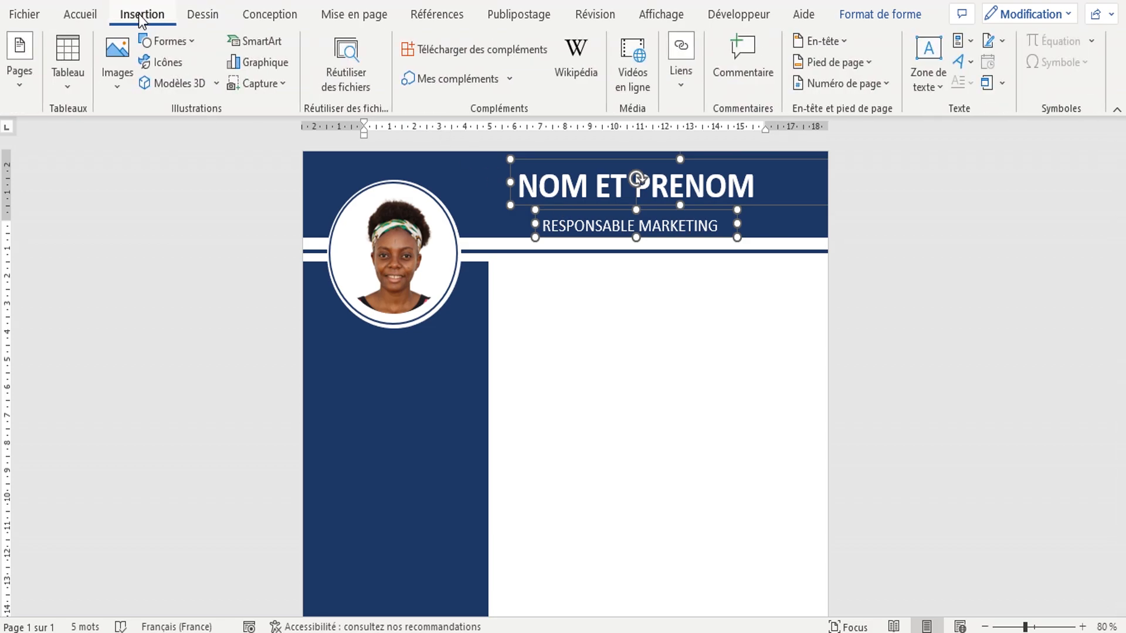
pyautogui.click(937, 82)
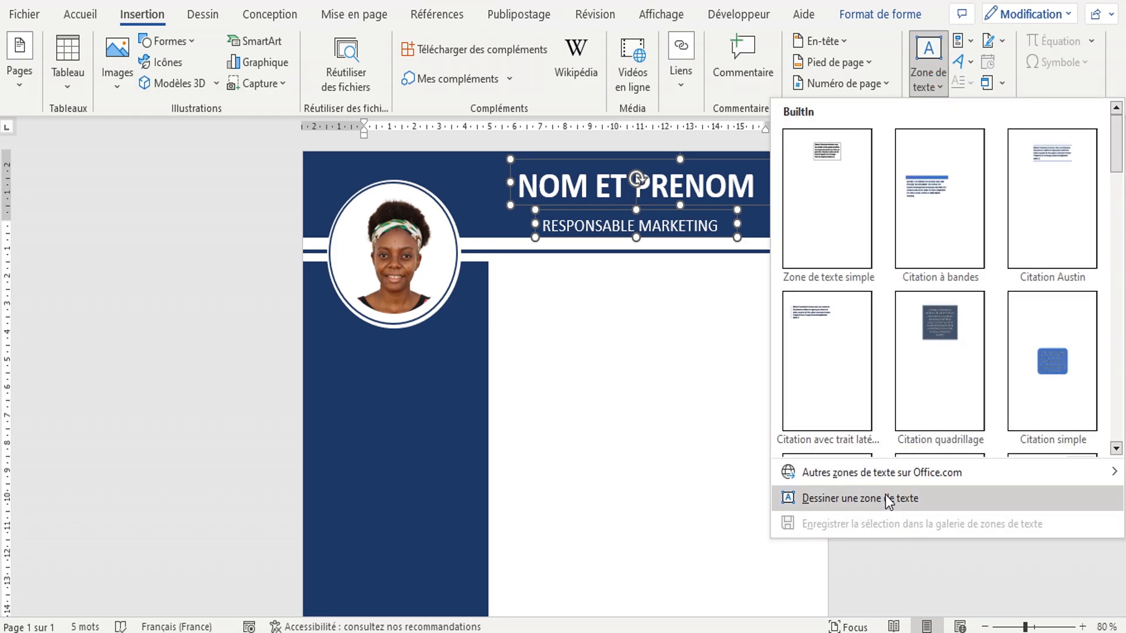
pyautogui.click(886, 497)
pyautogui.moveTo(336, 393); pyautogui.dragTo(472, 450)
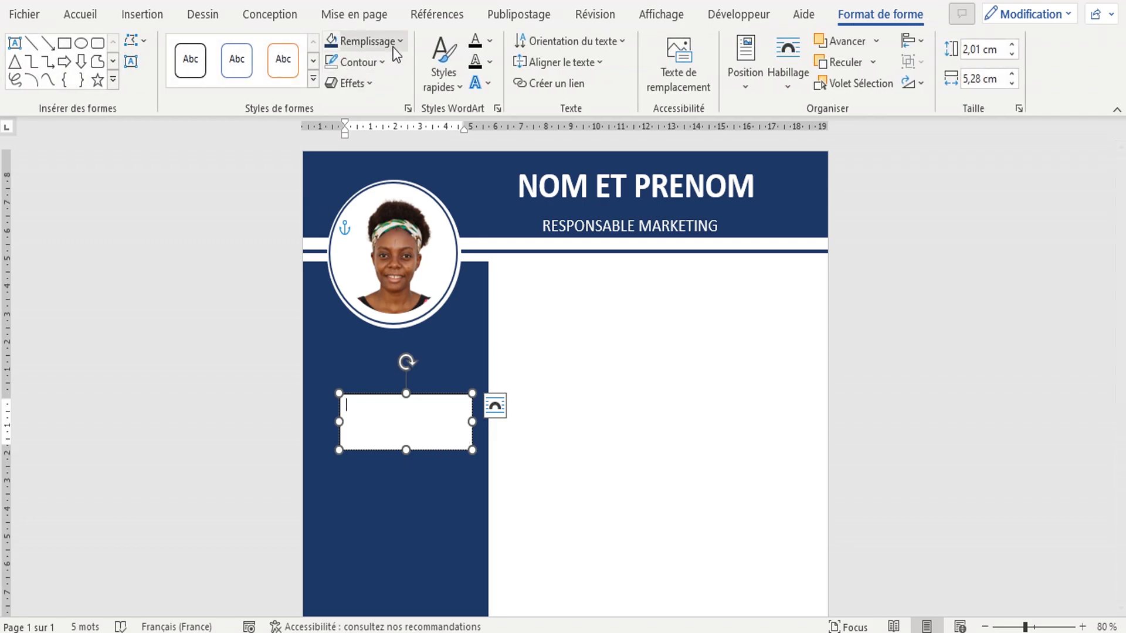
# Step: Remove the fill and the outline from the sidebar text box
pyautogui.click(401, 42)
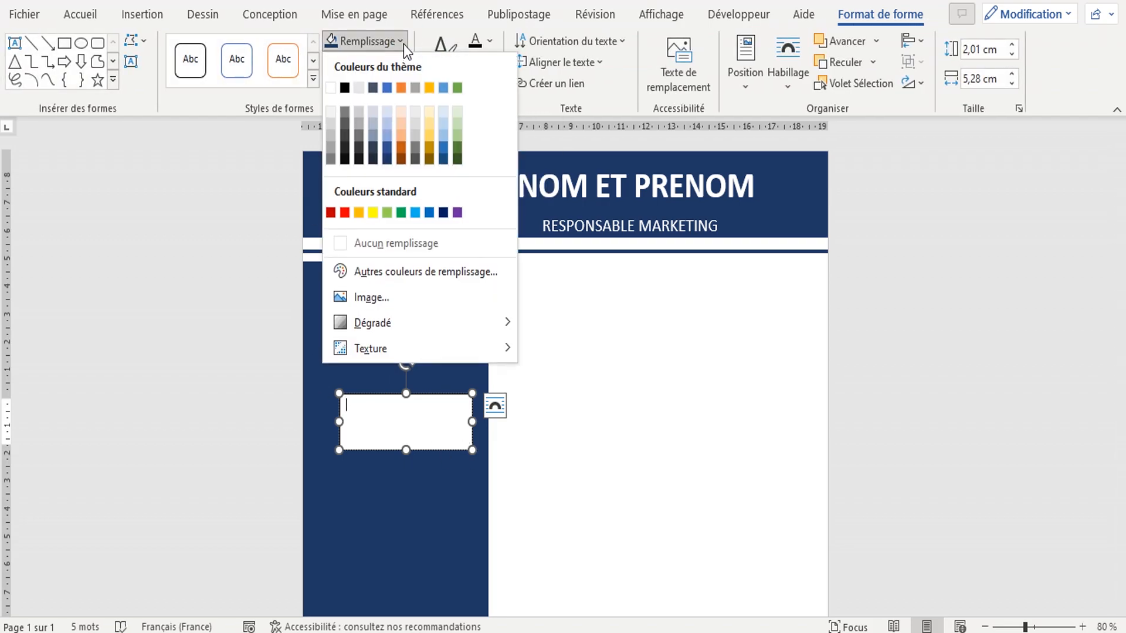
pyautogui.click(335, 243)
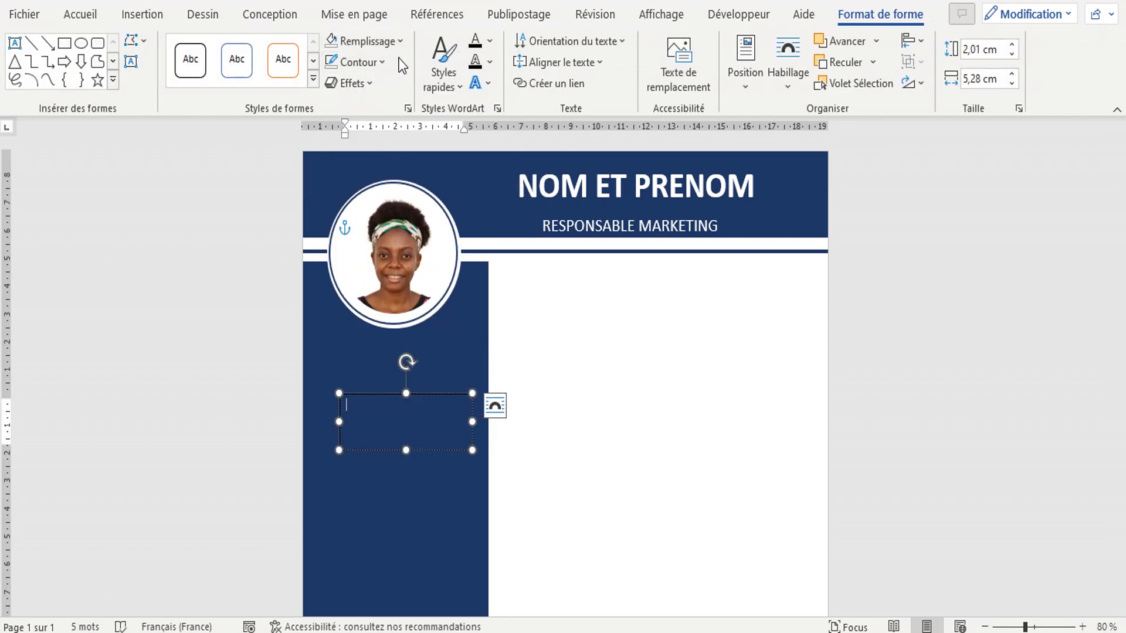
pyautogui.click(384, 62)
pyautogui.click(334, 266)
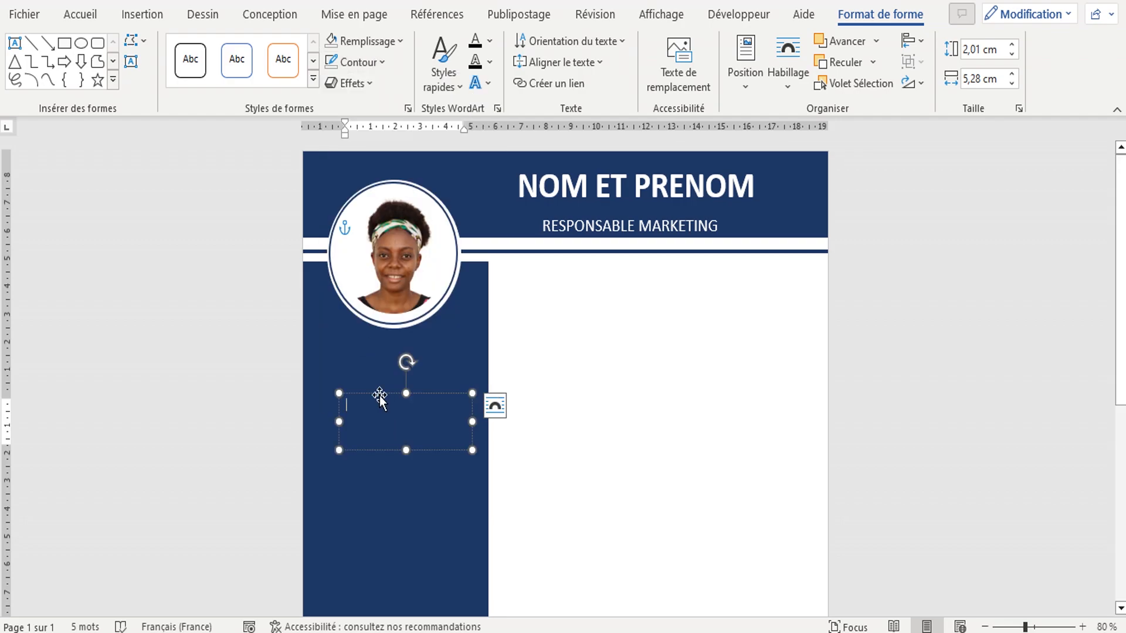
# Step: Copy the CONTACT heading from the CV SANS EXPERIENCE document and paste it into the new sidebar text box in Document2
pyautogui.moveTo(463, 632)
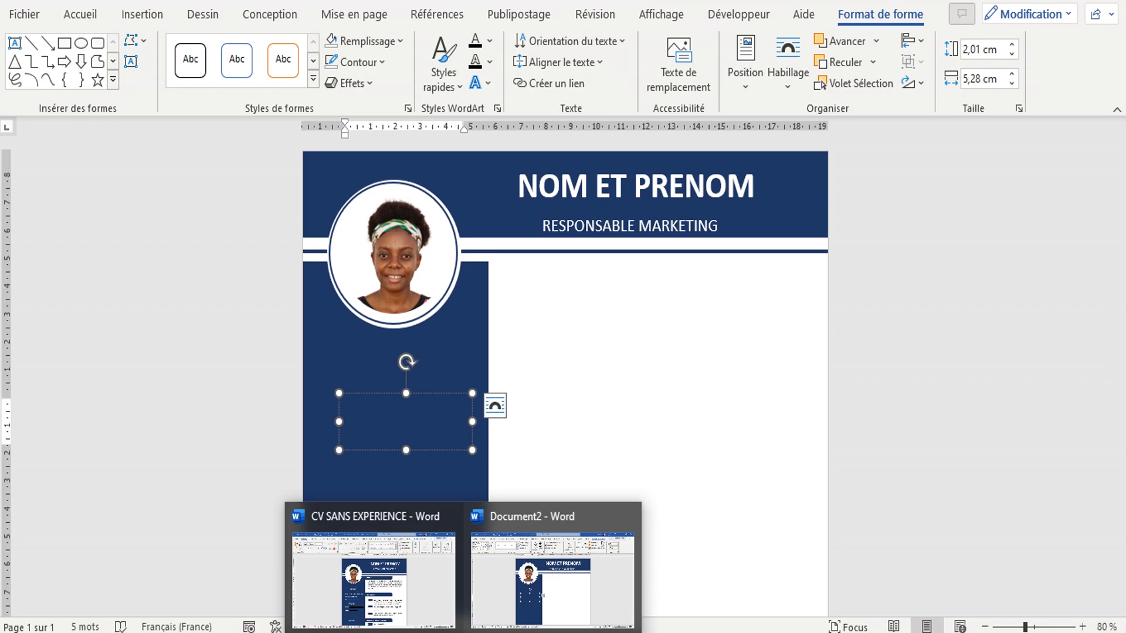
pyautogui.click(408, 597)
pyautogui.click(444, 362)
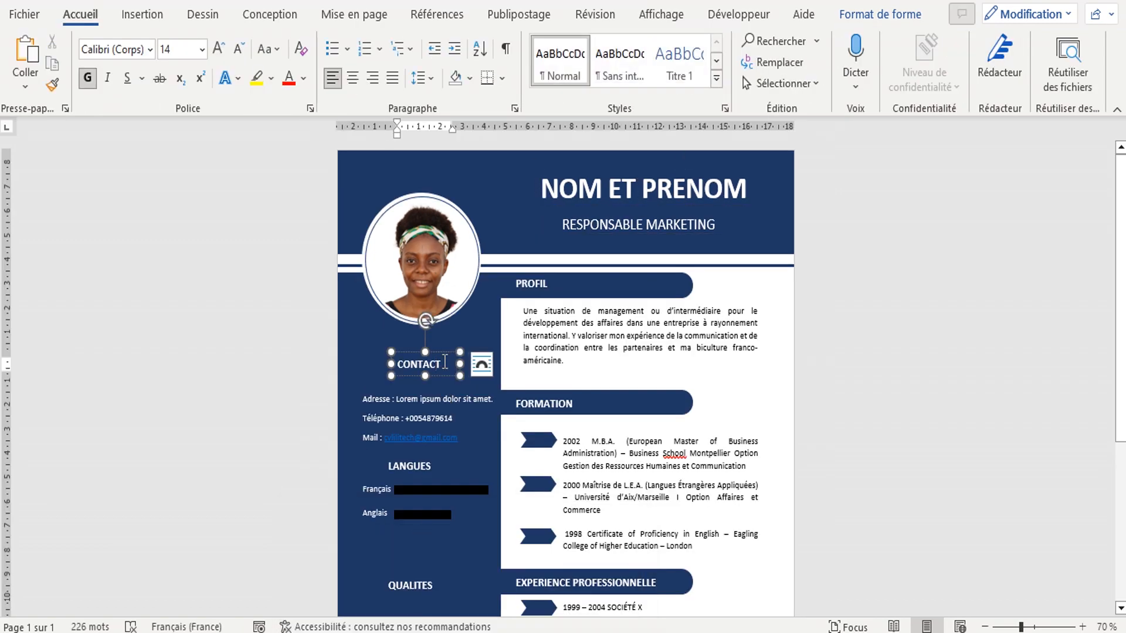
pyautogui.doubleClick(402, 365)
pyautogui.hotkey('ctrl', 'c')
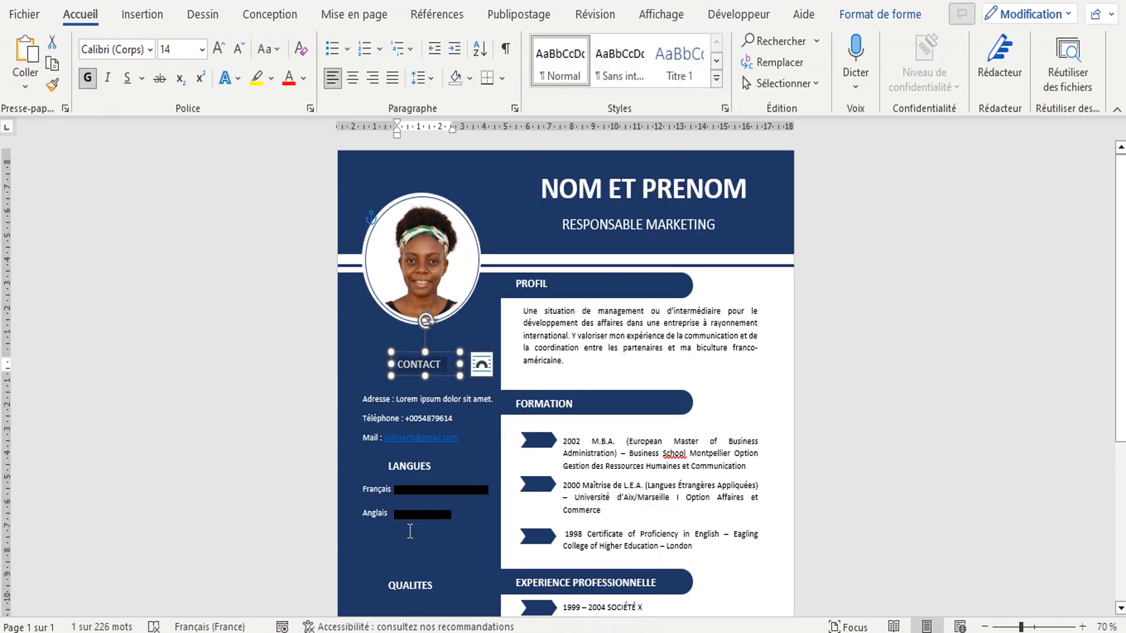
pyautogui.moveTo(463, 632)
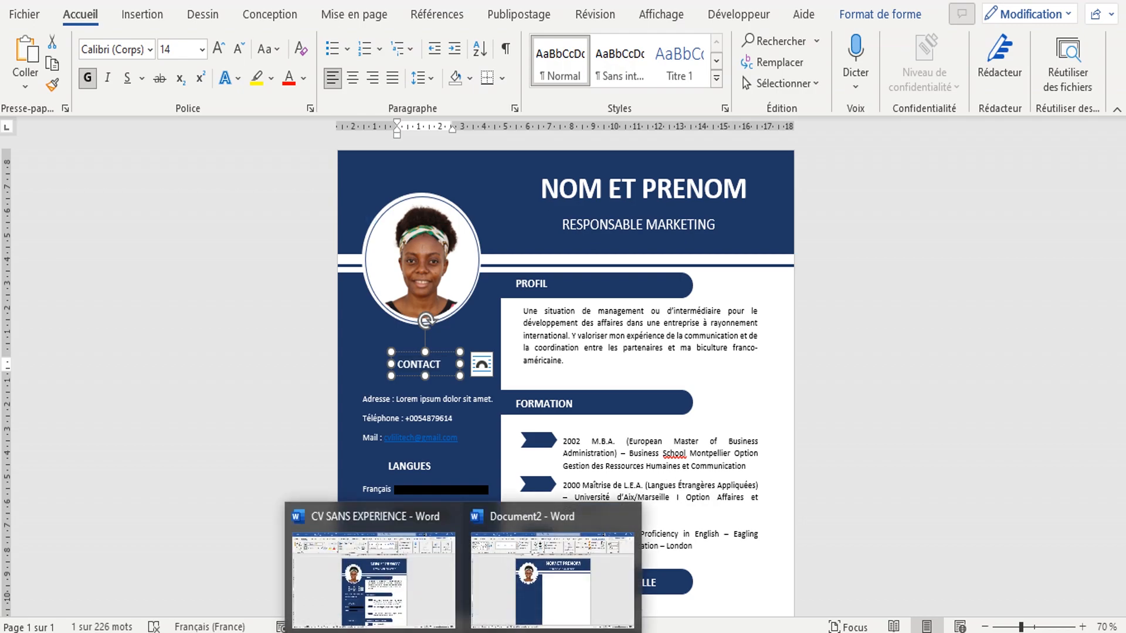
pyautogui.click(509, 602)
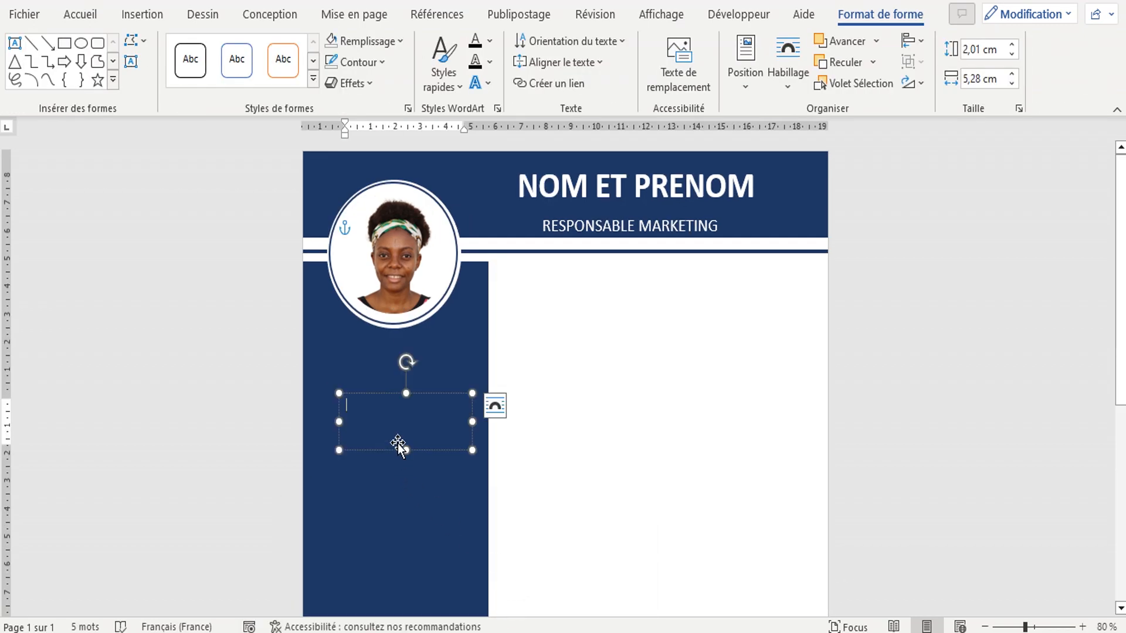
pyautogui.hotkey('ctrl', 'v')
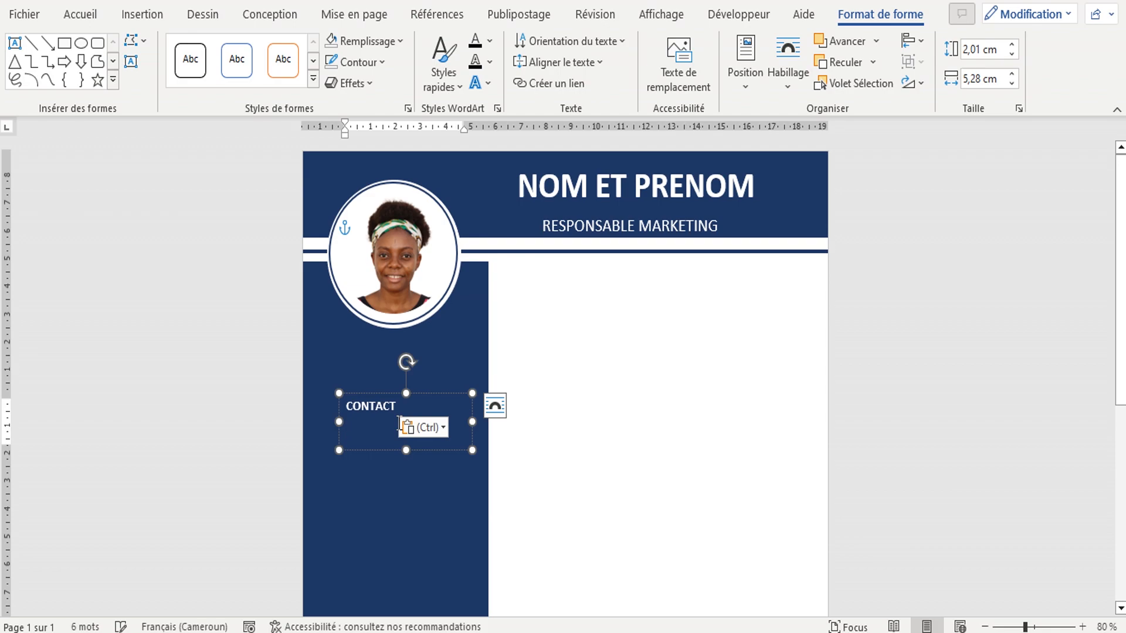
# Step: Shrink the CONTACT text box to about 3.1 by 0.82 cm and move it up directly under the photo
pyautogui.moveTo(403, 450); pyautogui.dragTo(417, 406)
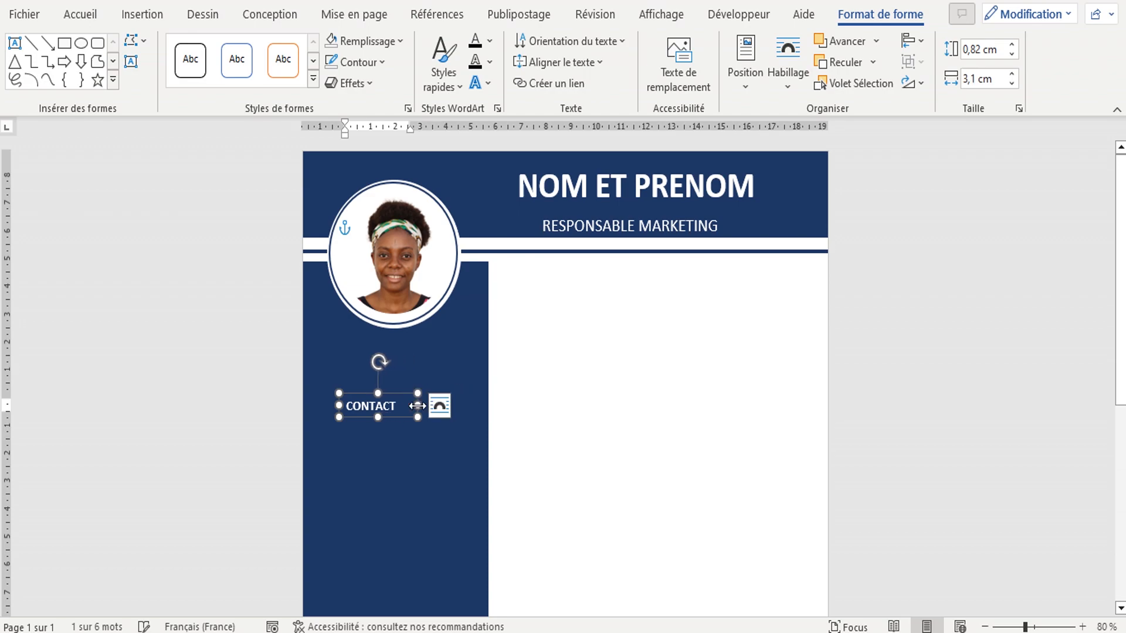
pyautogui.click(392, 406)
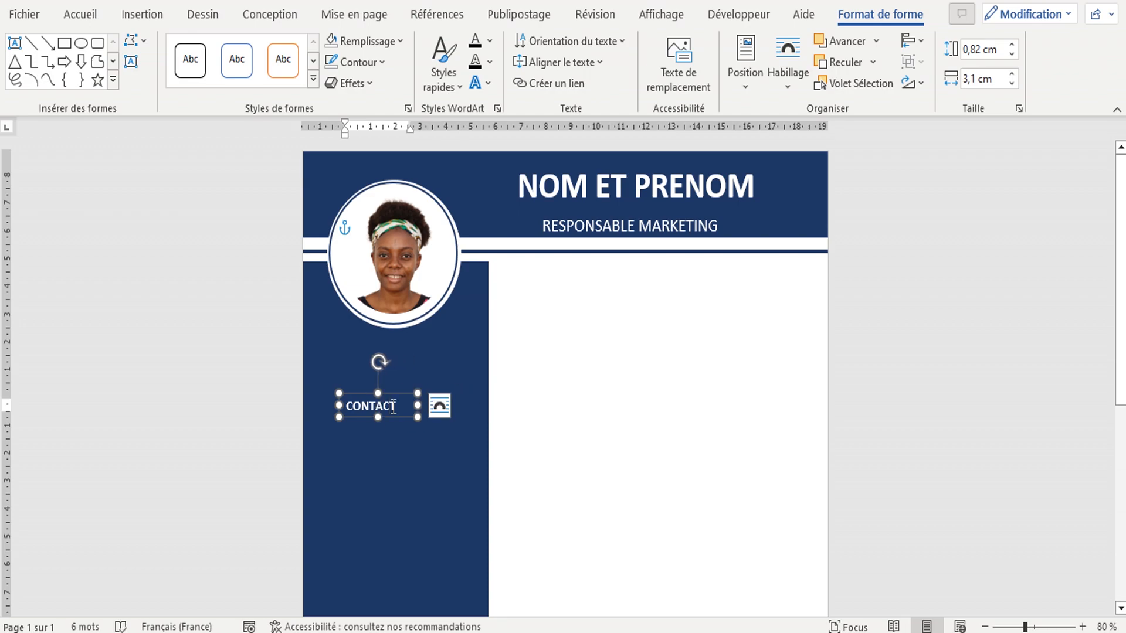
pyautogui.click(76, 16)
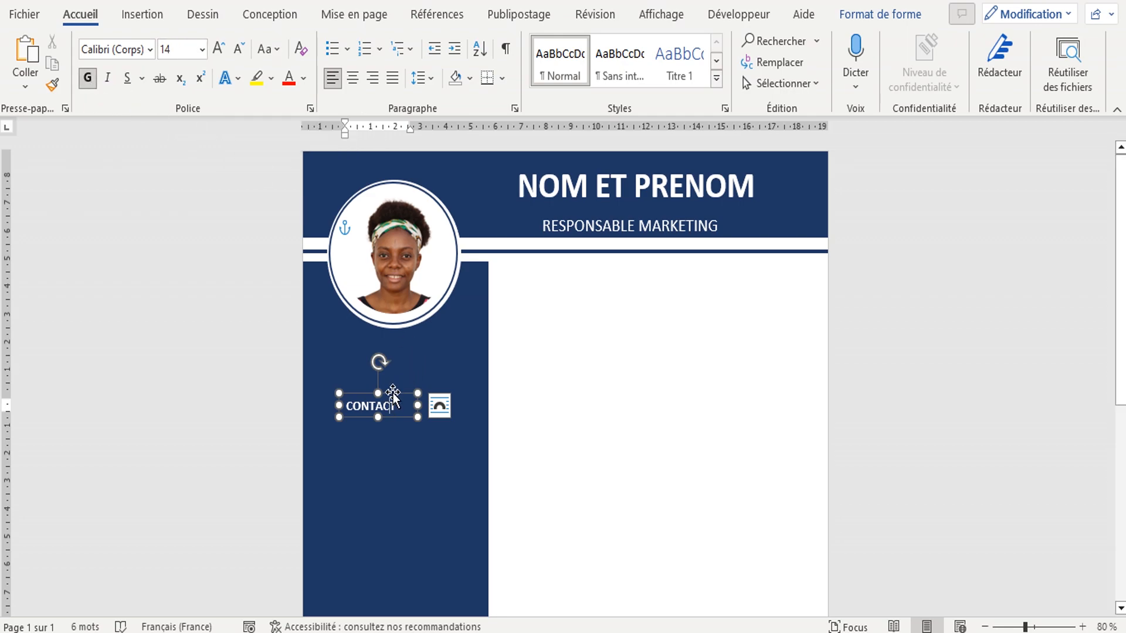
pyautogui.moveTo(393, 393); pyautogui.dragTo(407, 343)
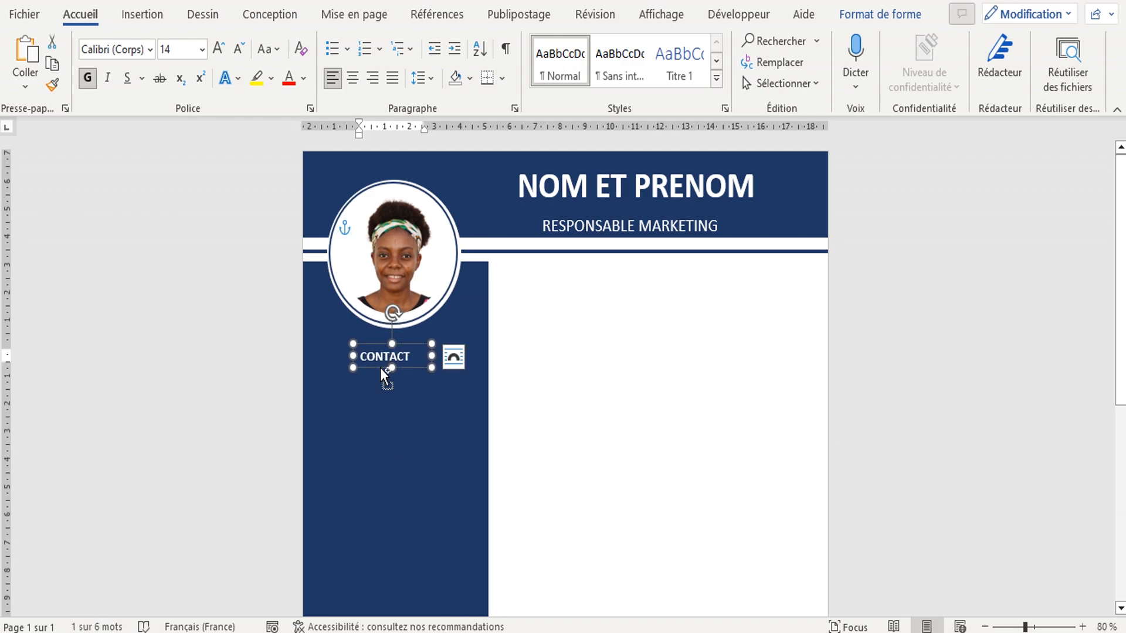
# Step: Paste a copy of the CONTACT box beneath it, enlarge it to nearly the sidebar's full width and clear its text
pyautogui.hotkey('ctrl', 'v')
pyautogui.moveTo(380, 380); pyautogui.dragTo(386, 528)
pyautogui.moveTo(421, 458); pyautogui.dragTo(480, 458)
pyautogui.moveTo(413, 404); pyautogui.dragTo(335, 400)
pyautogui.press('BackSpace')
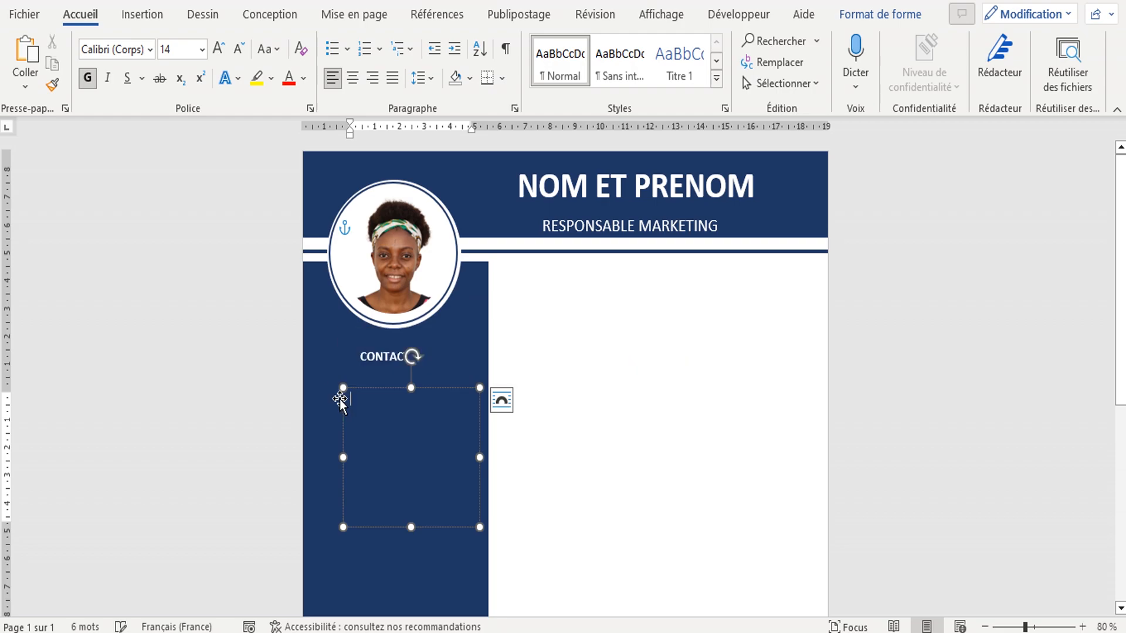
# Step: Copy the address, telephone and mail lines from the CV SANS EXPERIENCE document into the empty text box under CONTACT in Document2
pyautogui.click(403, 598)
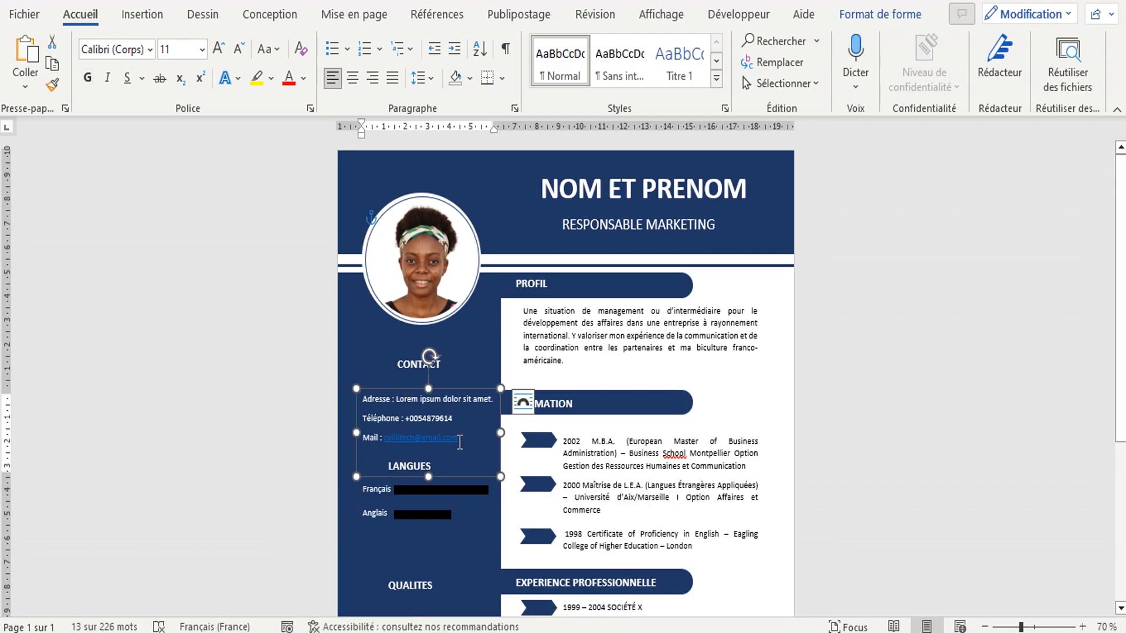
pyautogui.keyDown('shift'); pyautogui.click(363, 398); pyautogui.keyUp('shift')
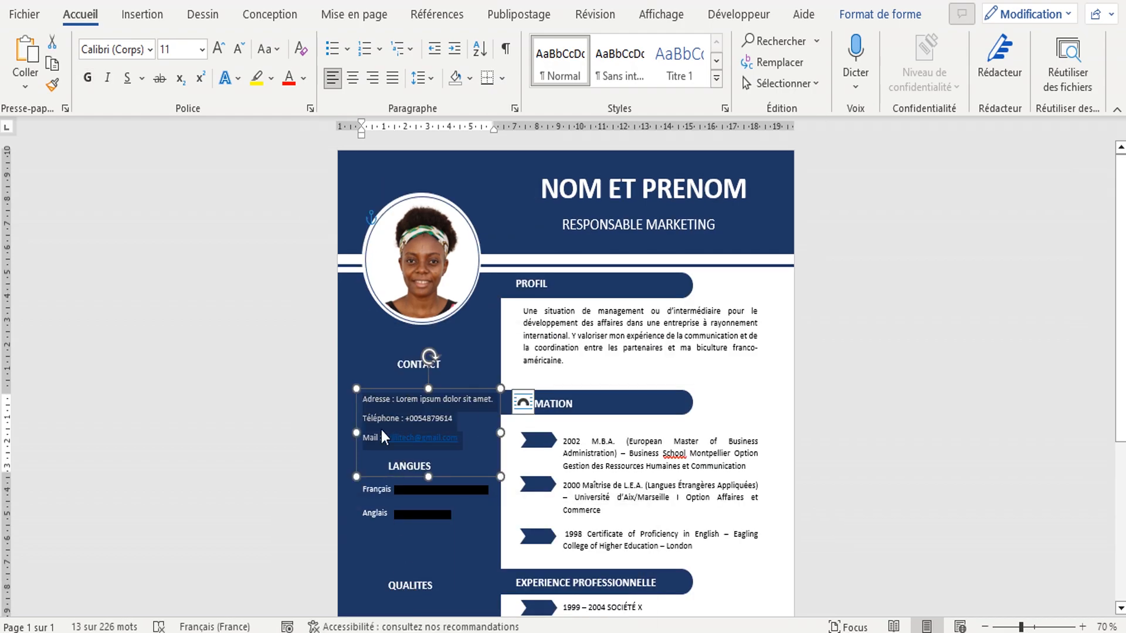
pyautogui.hotkey('ctrl', 'c')
pyautogui.click(495, 606)
pyautogui.hotkey('ctrl', 'v')
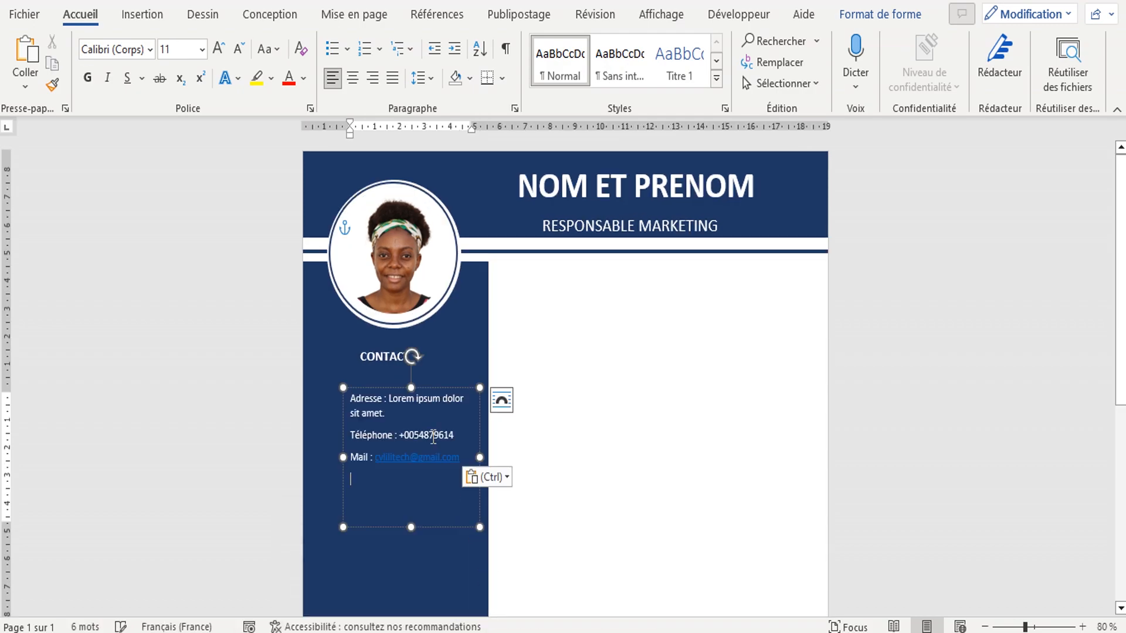
# Step: Widen the contact details box towards the page edge, shorten it to fit its text and move it slightly up towards the CONTACT heading
pyautogui.moveTo(339, 457); pyautogui.dragTo(318, 457)
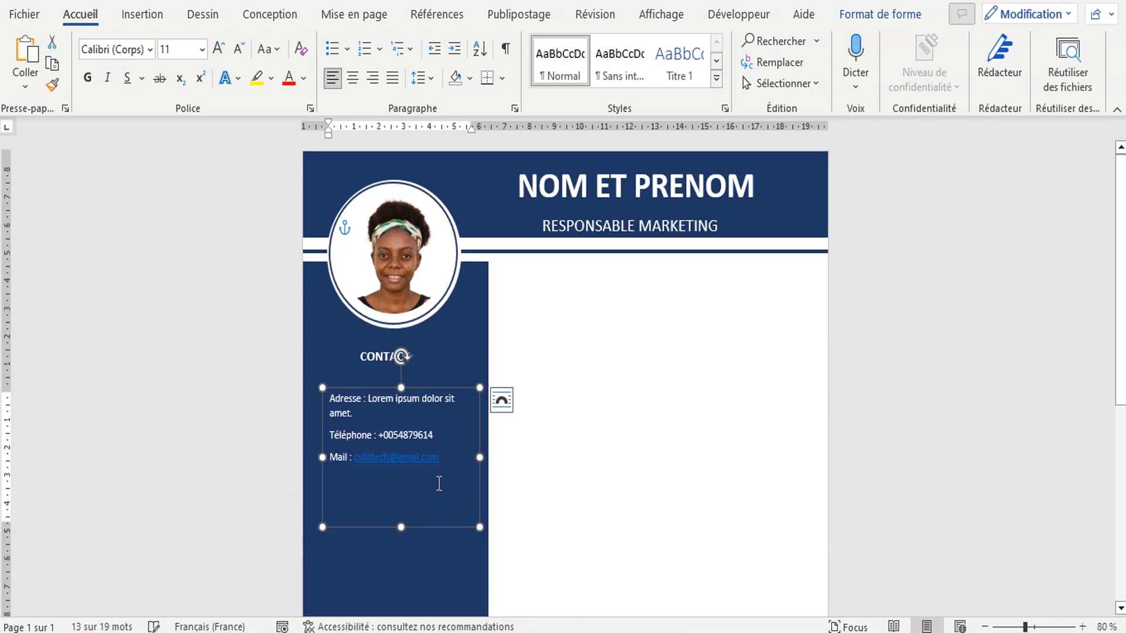
pyautogui.moveTo(405, 530); pyautogui.dragTo(401, 477)
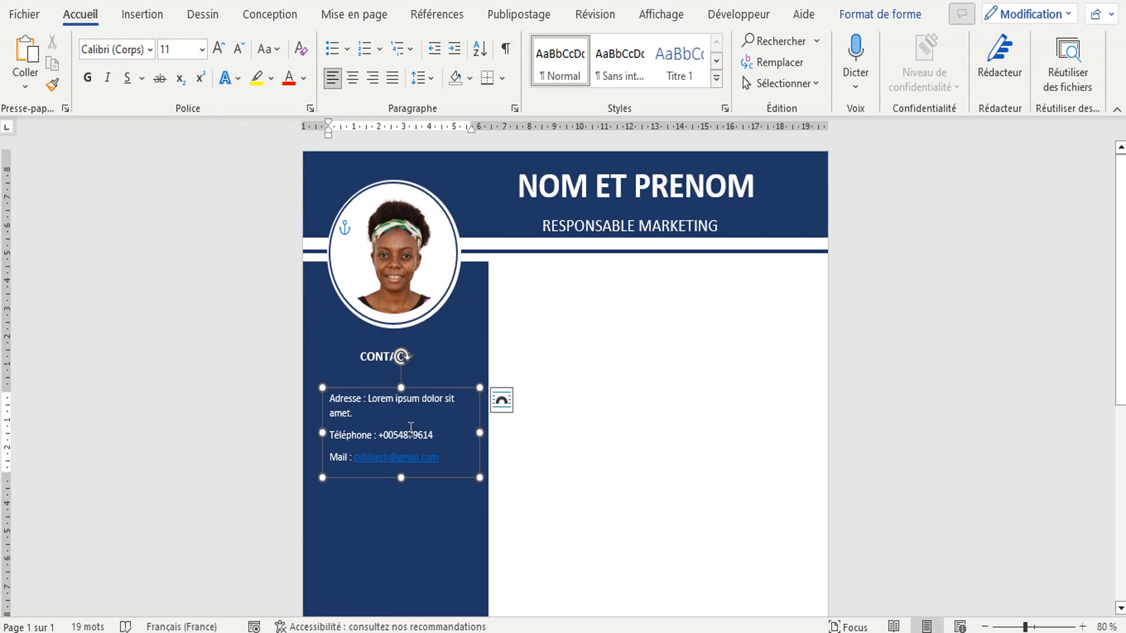
pyautogui.moveTo(382, 389); pyautogui.dragTo(382, 384)
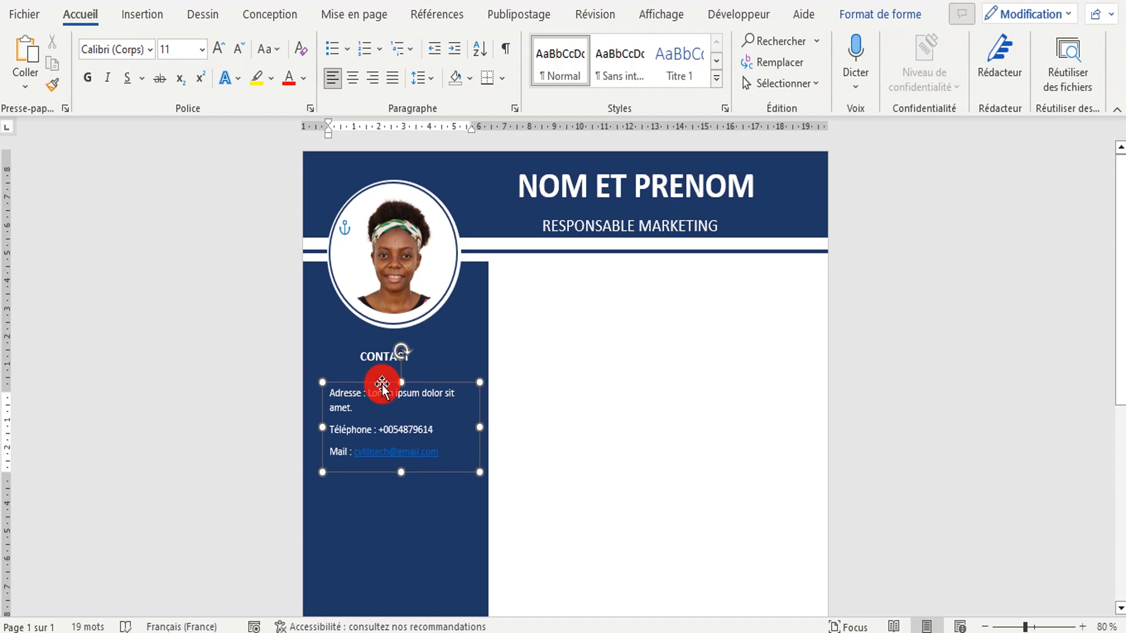
pyautogui.click(417, 488)
pyautogui.click(381, 358)
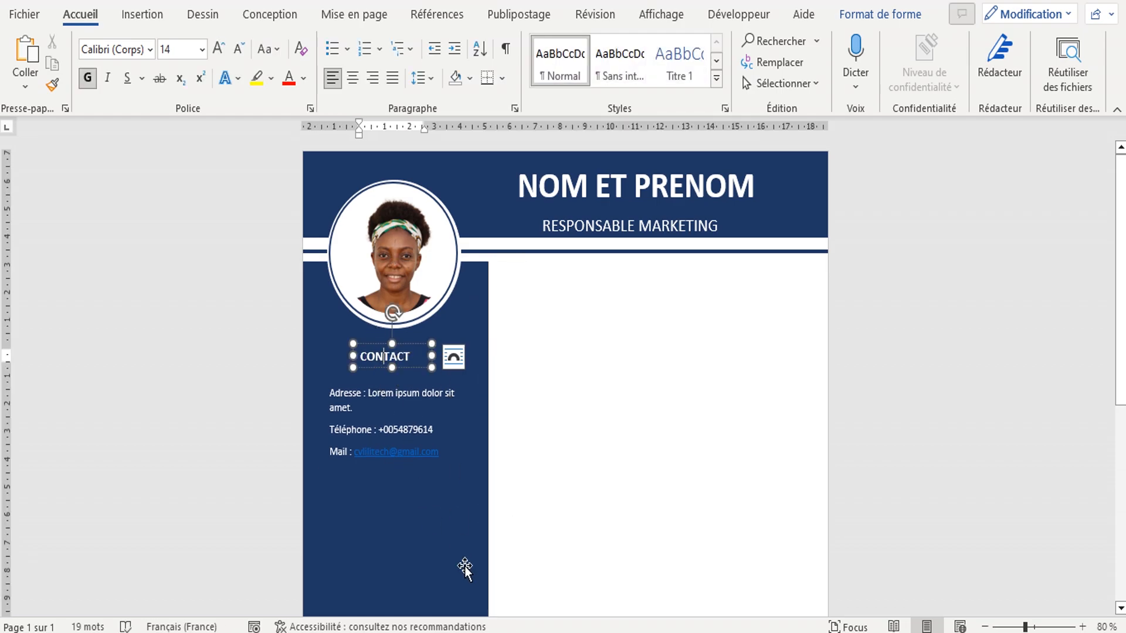
# Step: Copy the LANGUES heading and its language list from the CV SANS EXPERIENCE document and place them below the contact details in Document2
pyautogui.moveTo(463, 632)
pyautogui.click(399, 580)
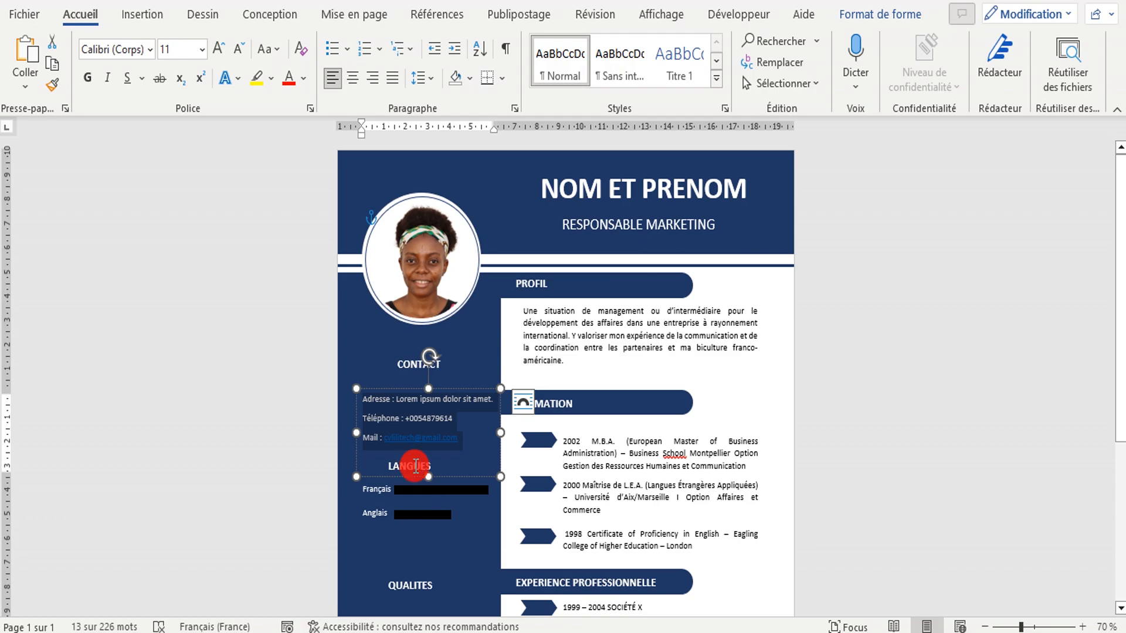
pyautogui.doubleClick(415, 466)
pyautogui.click(375, 466)
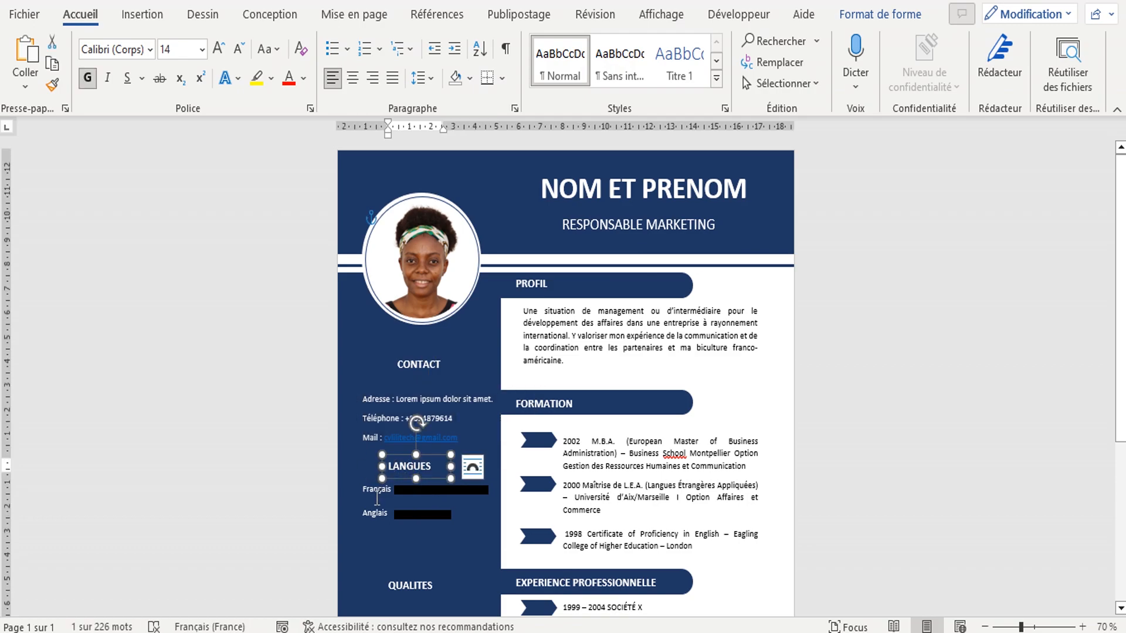
pyautogui.keyDown('shift'); pyautogui.click(376, 492); pyautogui.keyUp('shift')
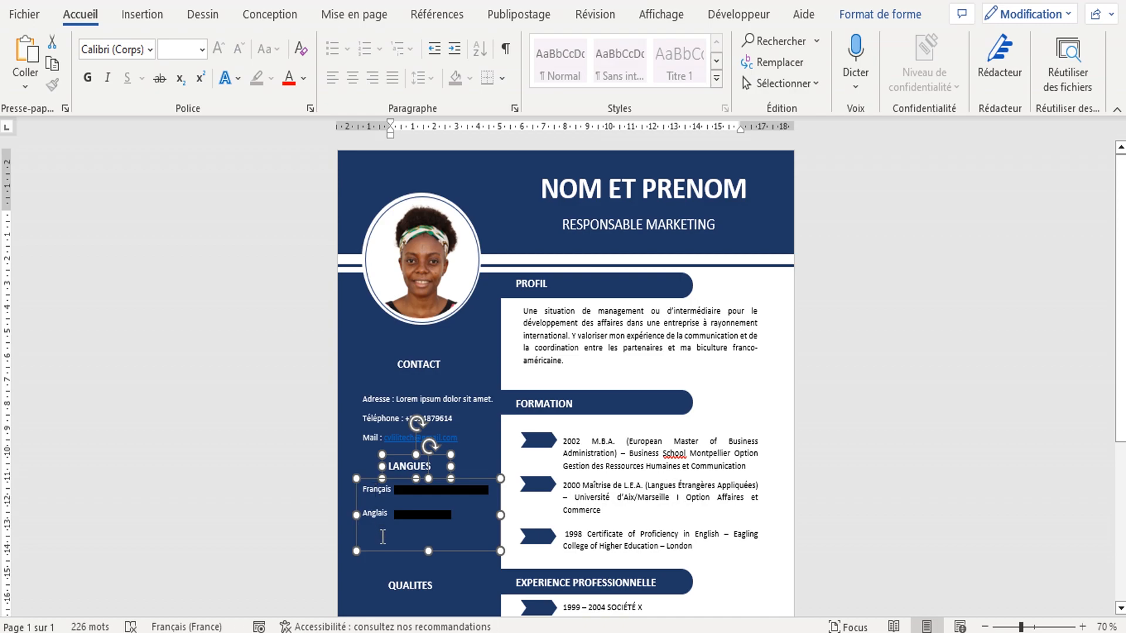
pyautogui.click(554, 605)
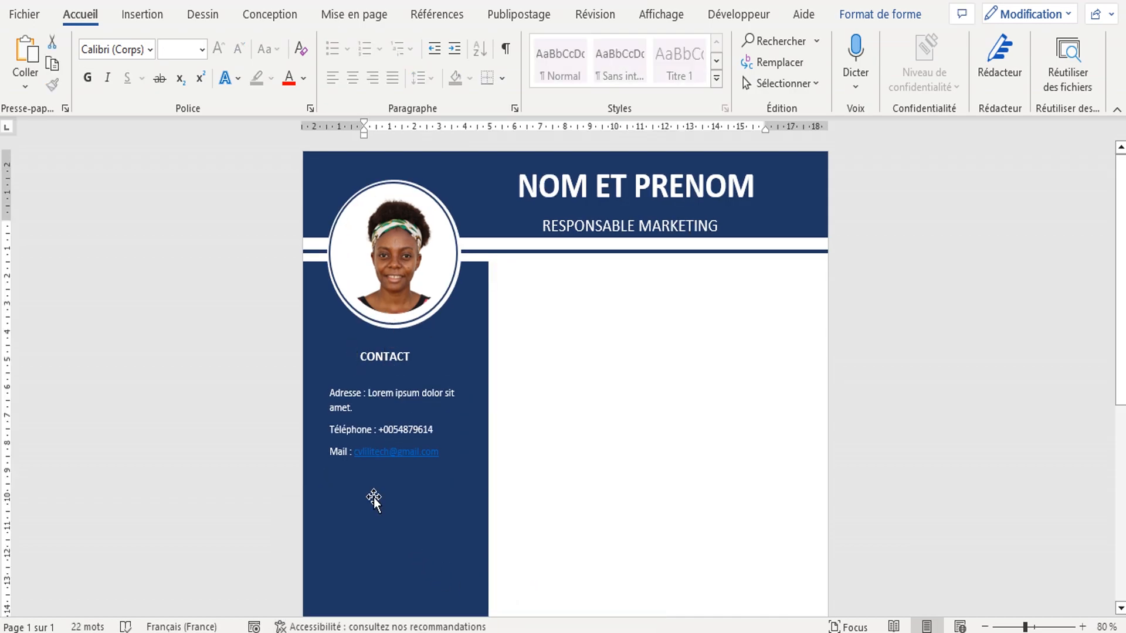
pyautogui.hotkey('ctrl', 'v')
pyautogui.moveTo(452, 327); pyautogui.dragTo(409, 588)
pyautogui.moveTo(1116, 368); pyautogui.dragTo(1120, 467)
pyautogui.click(421, 508)
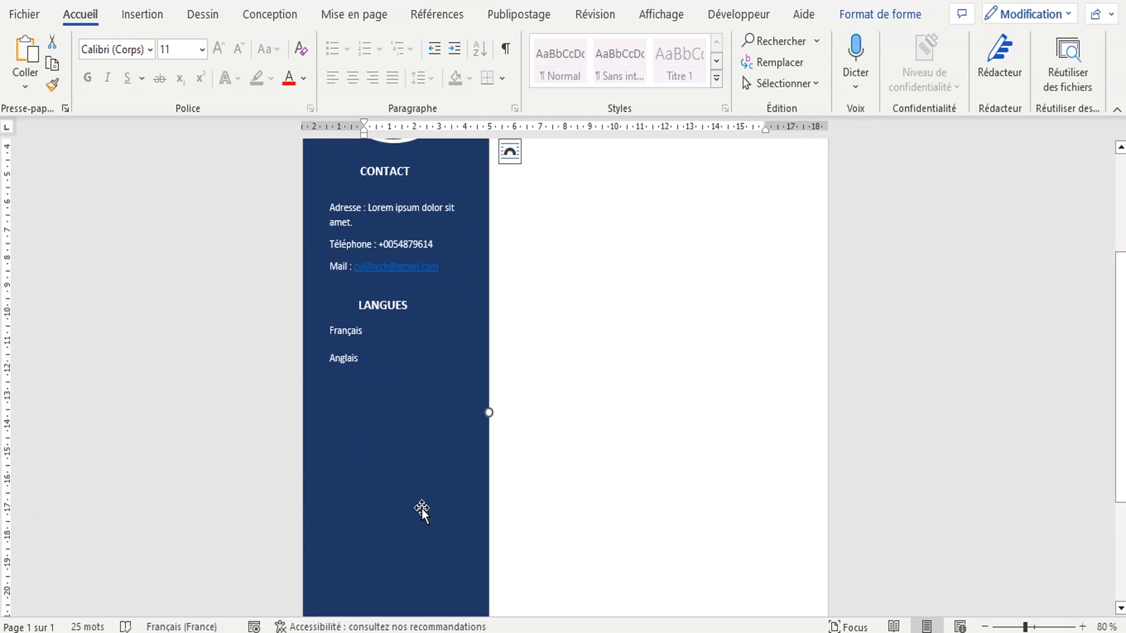
# Step: Shrink the language list box in height and width so it just fits Français and Anglais
pyautogui.click(333, 329)
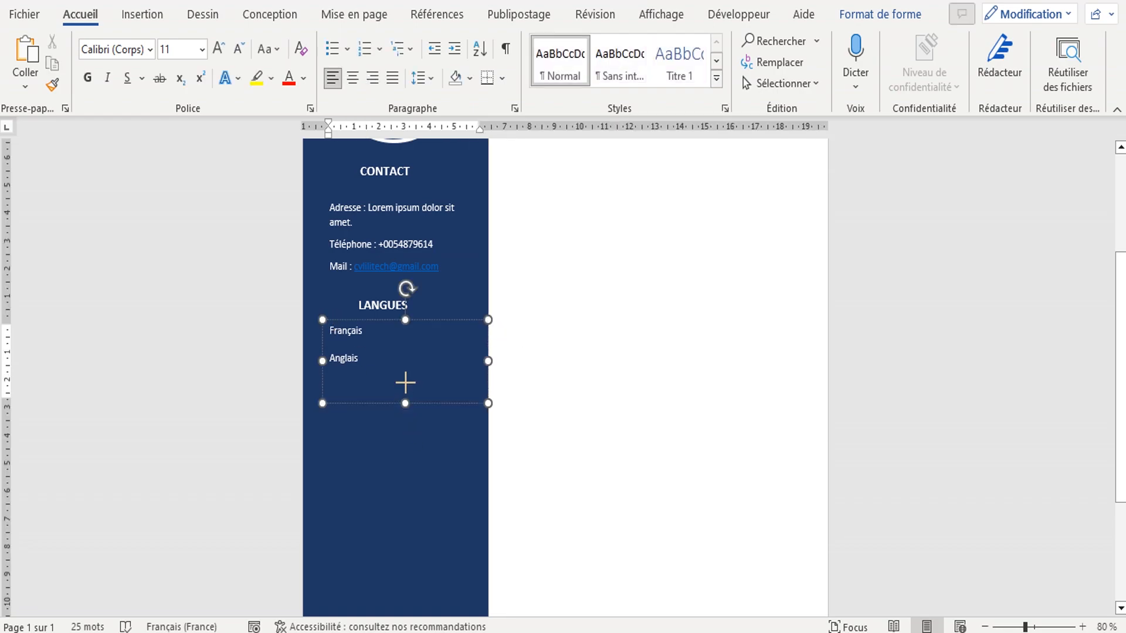
pyautogui.moveTo(405, 403); pyautogui.dragTo(405, 371)
pyautogui.moveTo(488, 344); pyautogui.dragTo(382, 345)
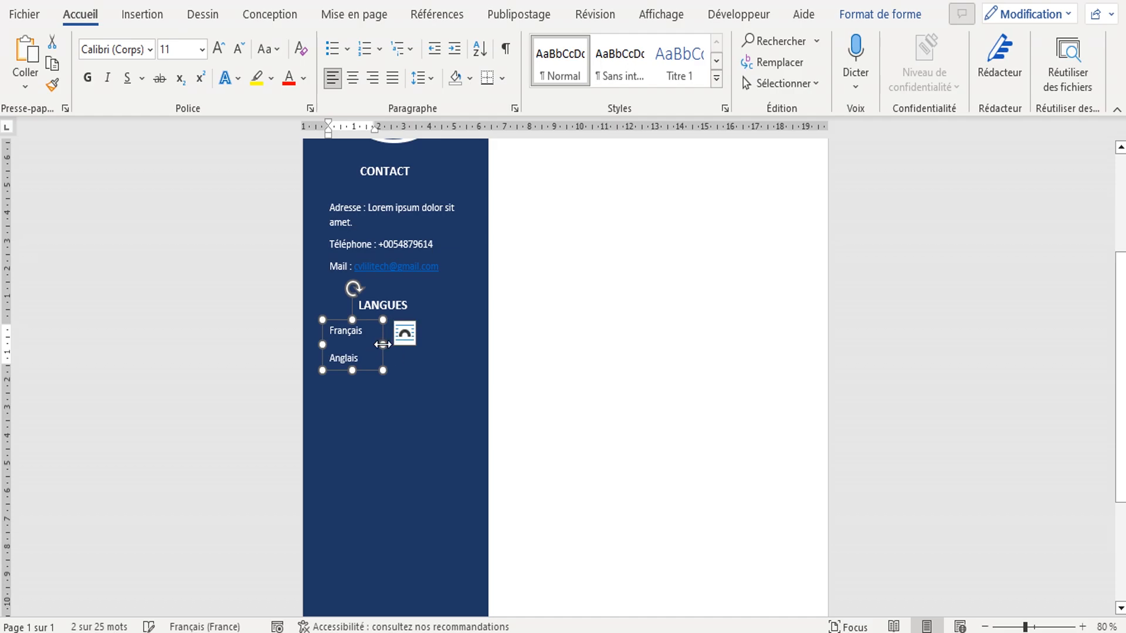
pyautogui.click(444, 374)
# Step: Draw a rectangle about 2.89 by 0.49 cm beside Français and fill it with black
pyautogui.moveTo(466, 632)
pyautogui.click(426, 598)
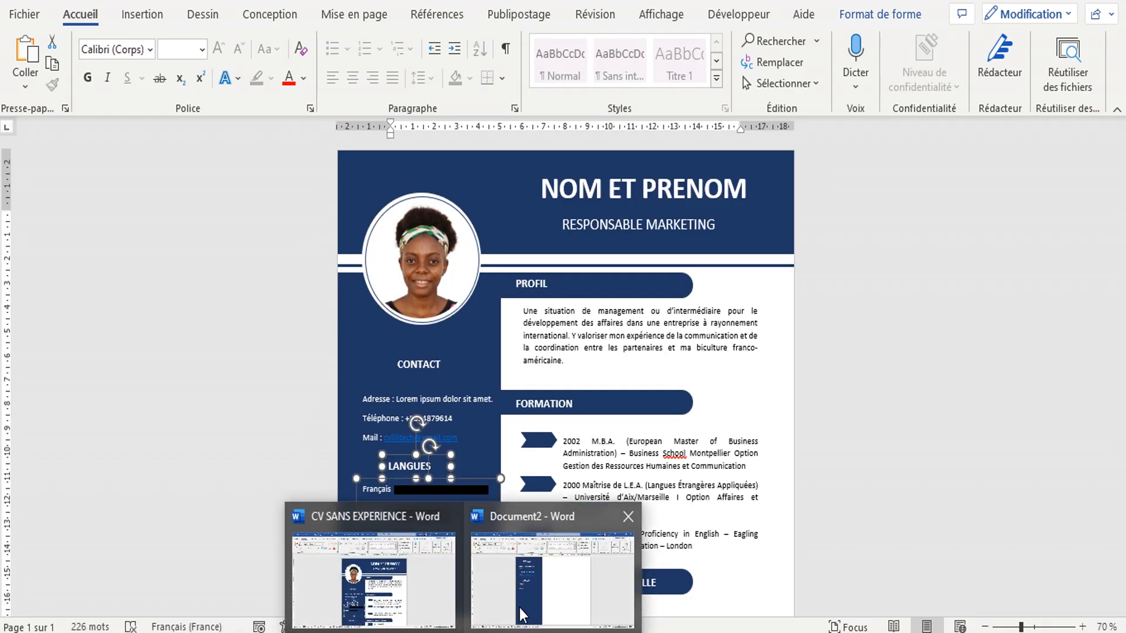
pyautogui.click(557, 580)
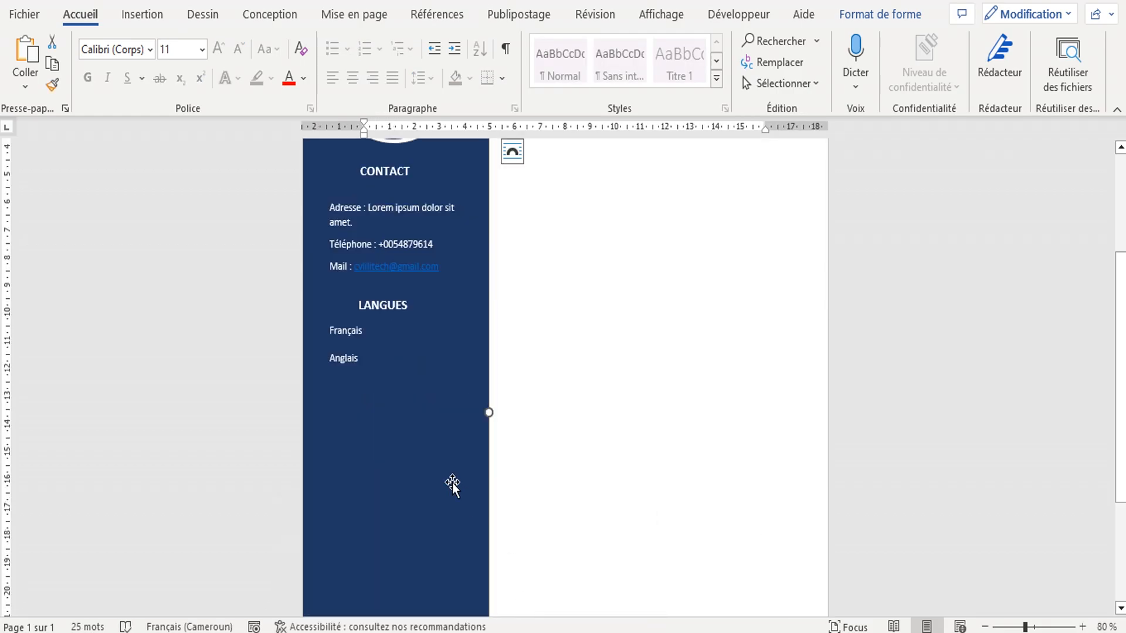
pyautogui.click(150, 19)
pyautogui.click(193, 42)
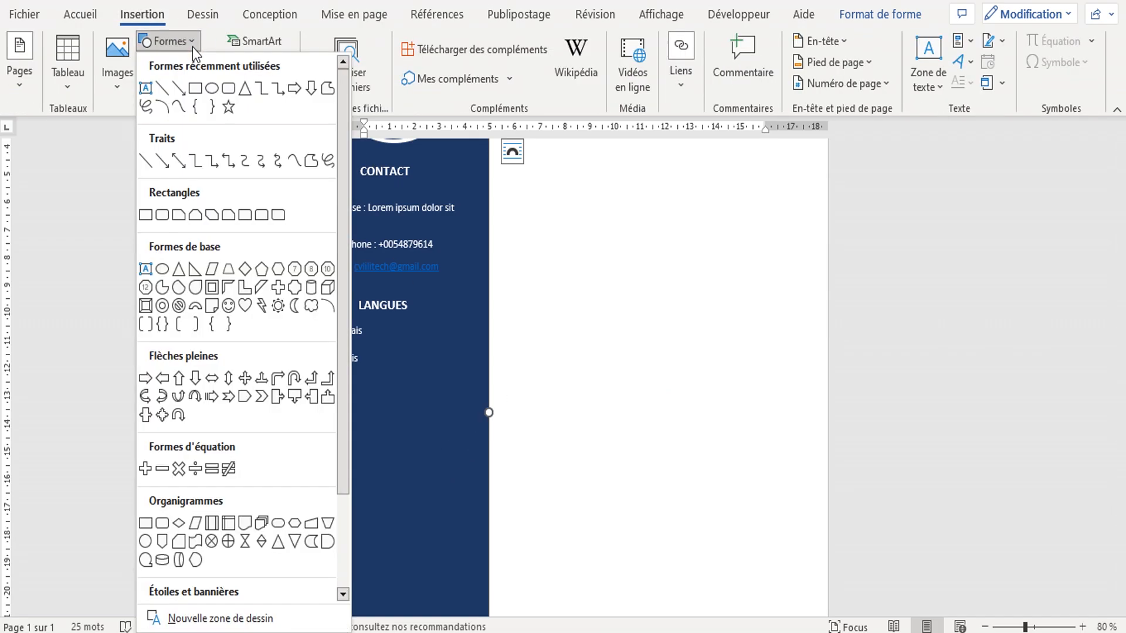
pyautogui.click(198, 90)
pyautogui.moveTo(375, 322); pyautogui.dragTo(448, 334)
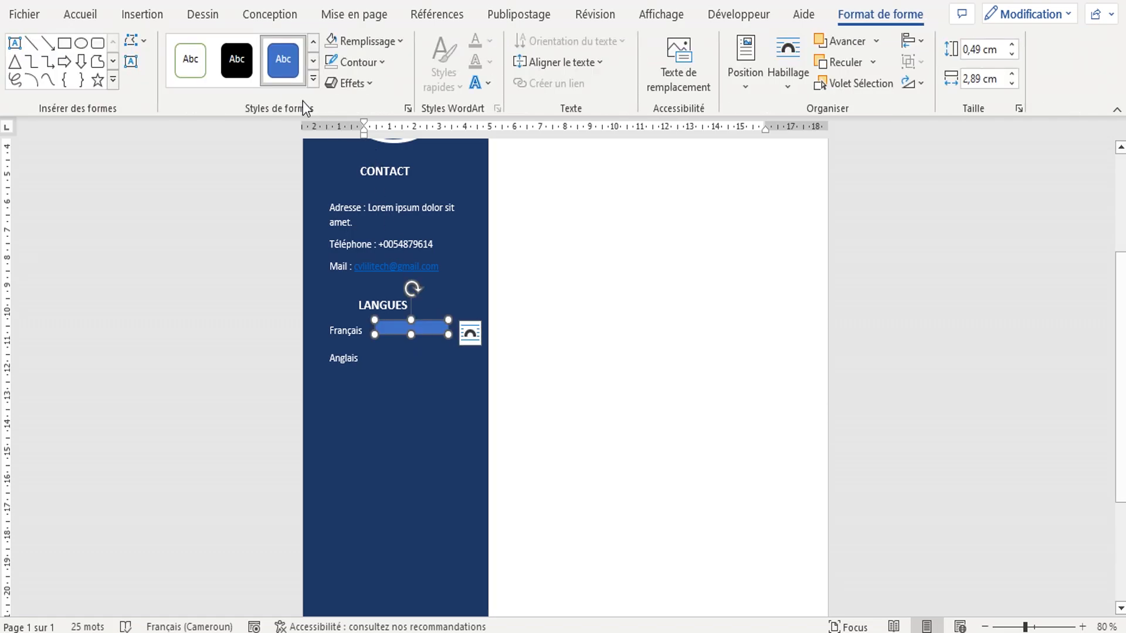
pyautogui.click(399, 42)
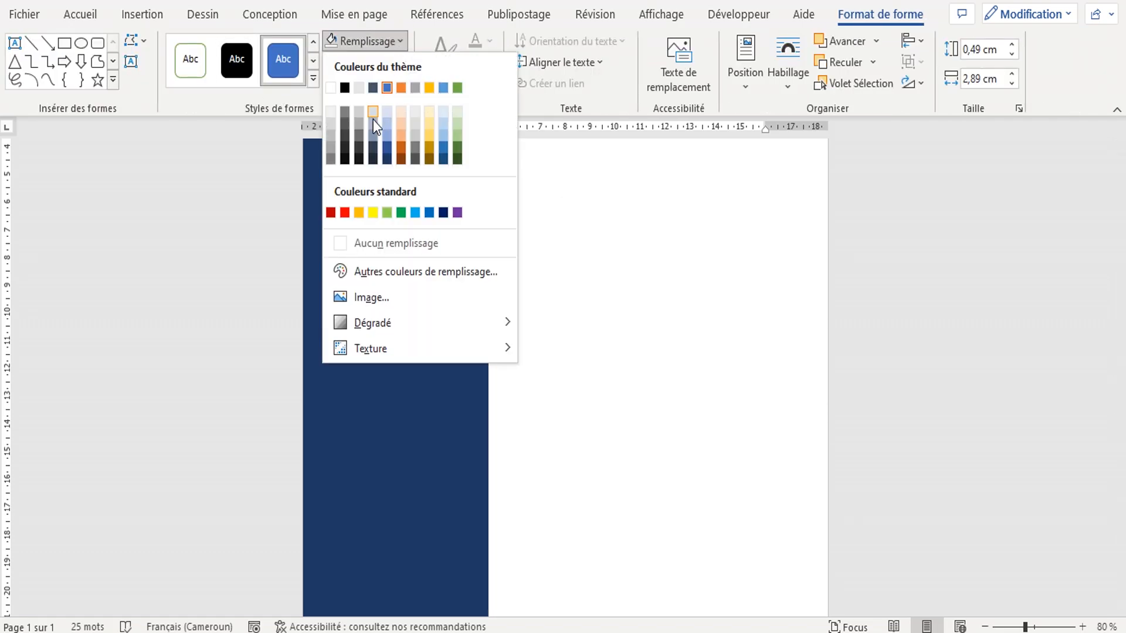
pyautogui.click(345, 89)
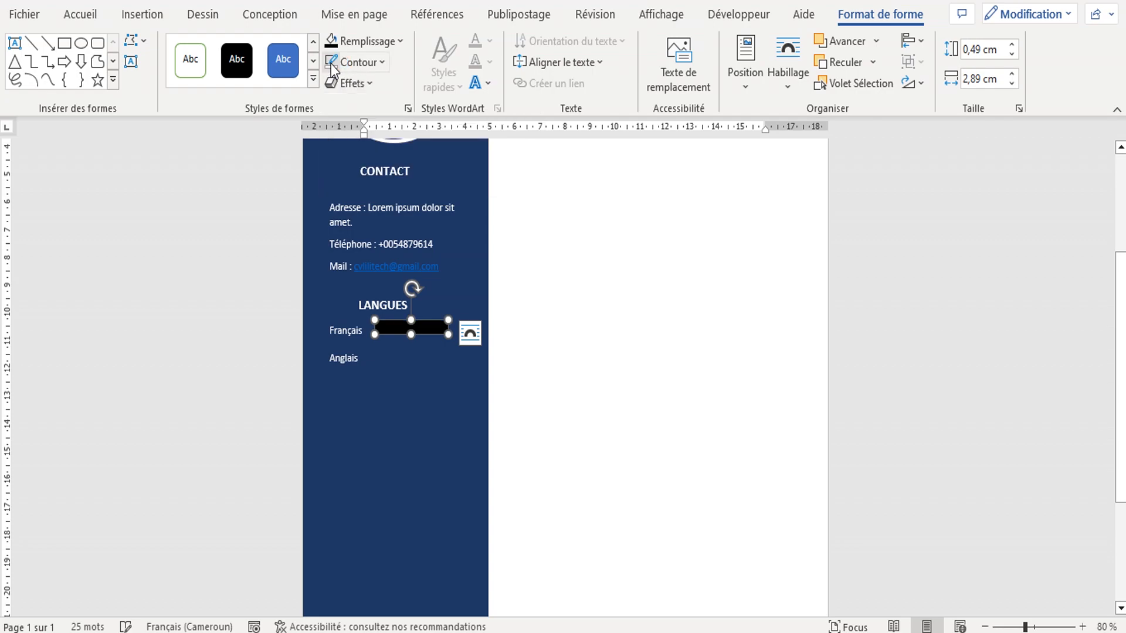
# Step: Reposition the black bar closer to the word Français and nudge it level with the text
pyautogui.moveTo(412, 320); pyautogui.dragTo(443, 321)
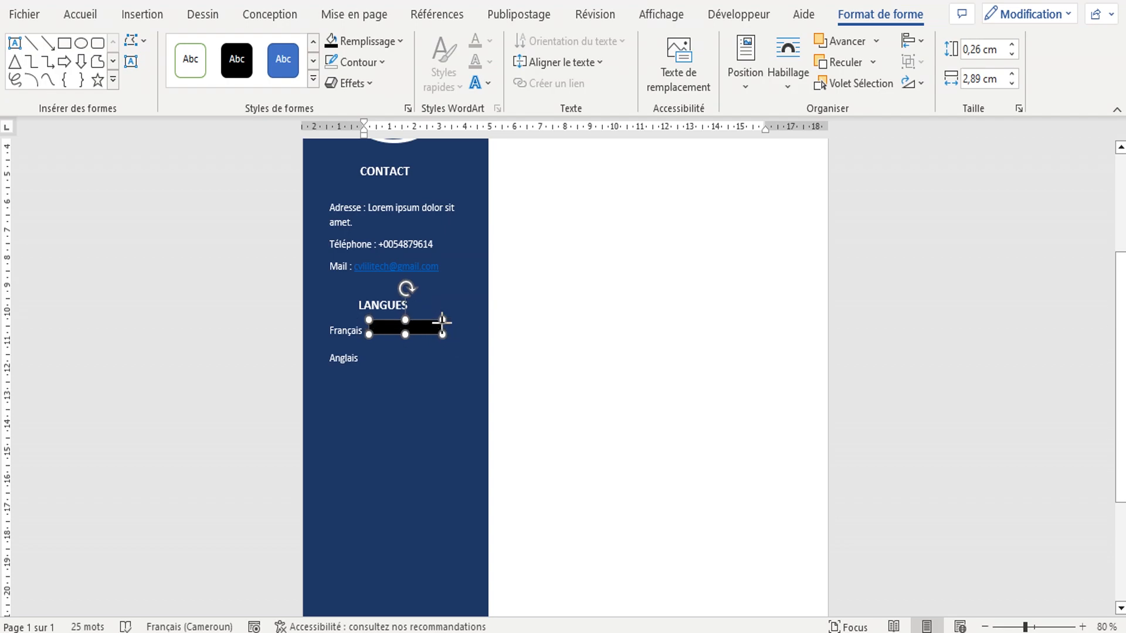
pyautogui.click(443, 366)
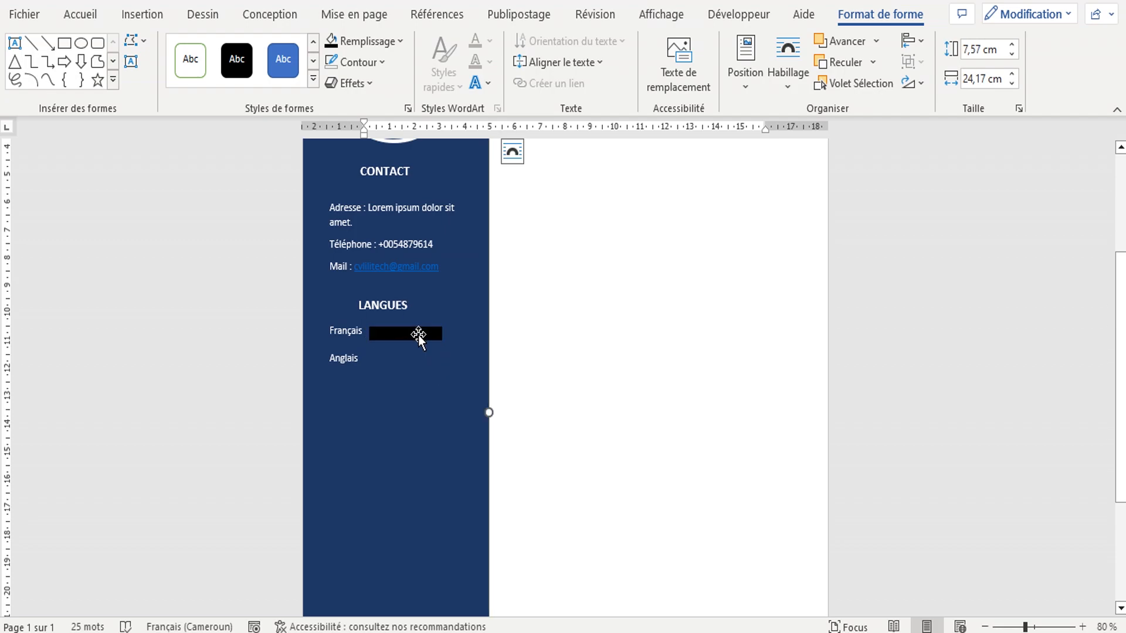
pyautogui.click(417, 335)
pyautogui.press('Up')
pyautogui.press('Up')
pyautogui.press('Up')
pyautogui.click(428, 374)
# Step: Lengthen the Français bar to about 4.02 cm and place a copy of it beside Anglais, aligned under the first bar
pyautogui.click(429, 331)
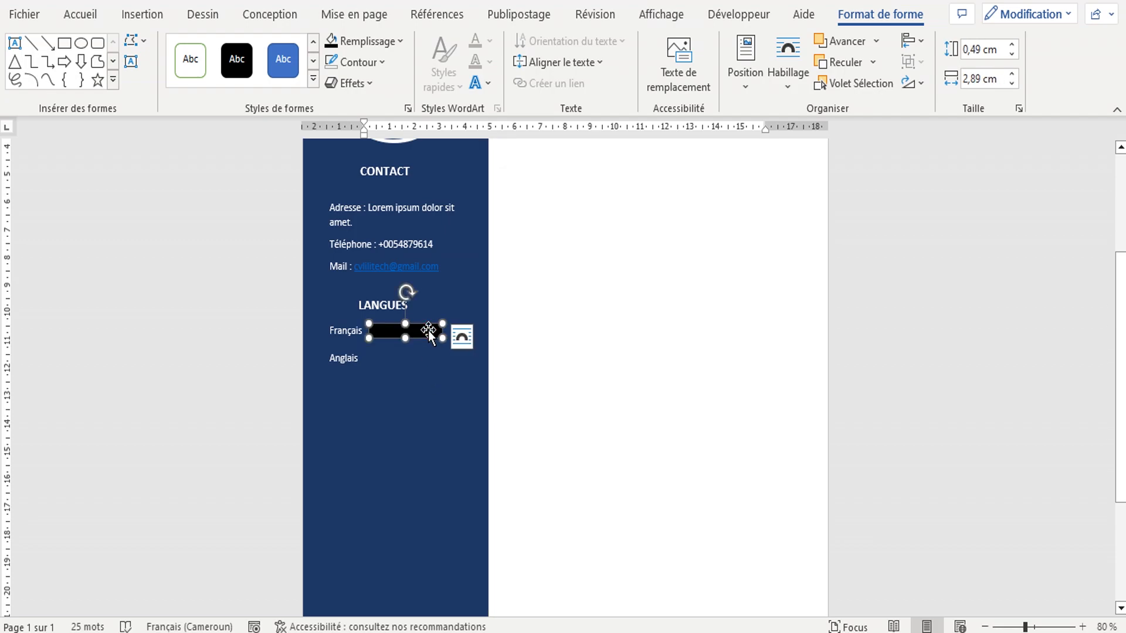
pyautogui.moveTo(443, 323); pyautogui.dragTo(437, 361)
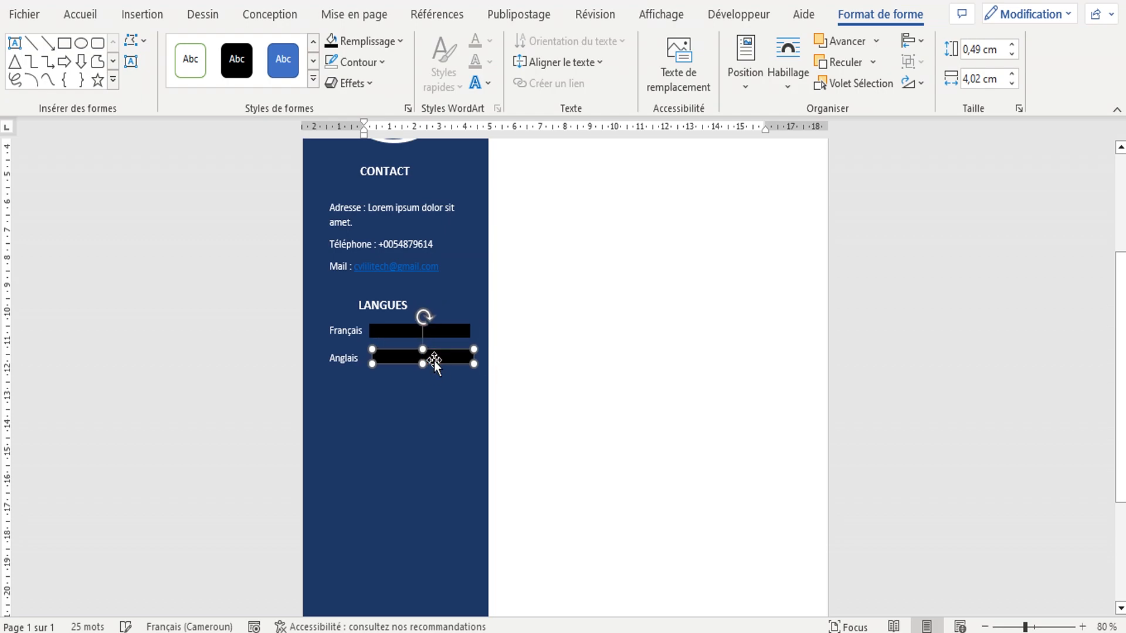
pyautogui.click(435, 447)
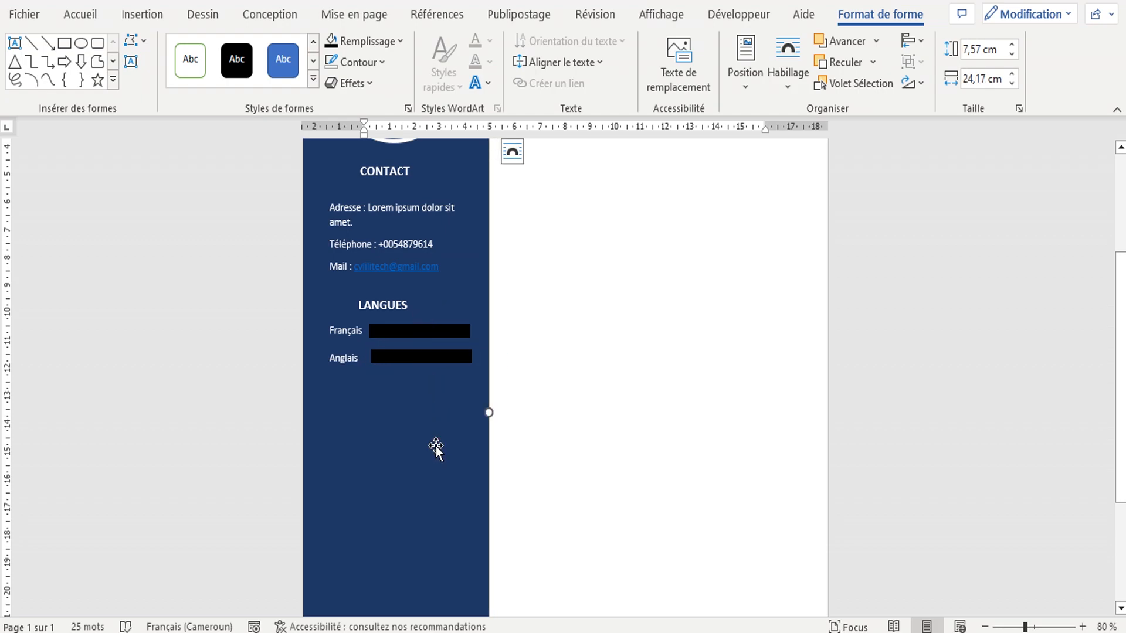
pyautogui.click(410, 362)
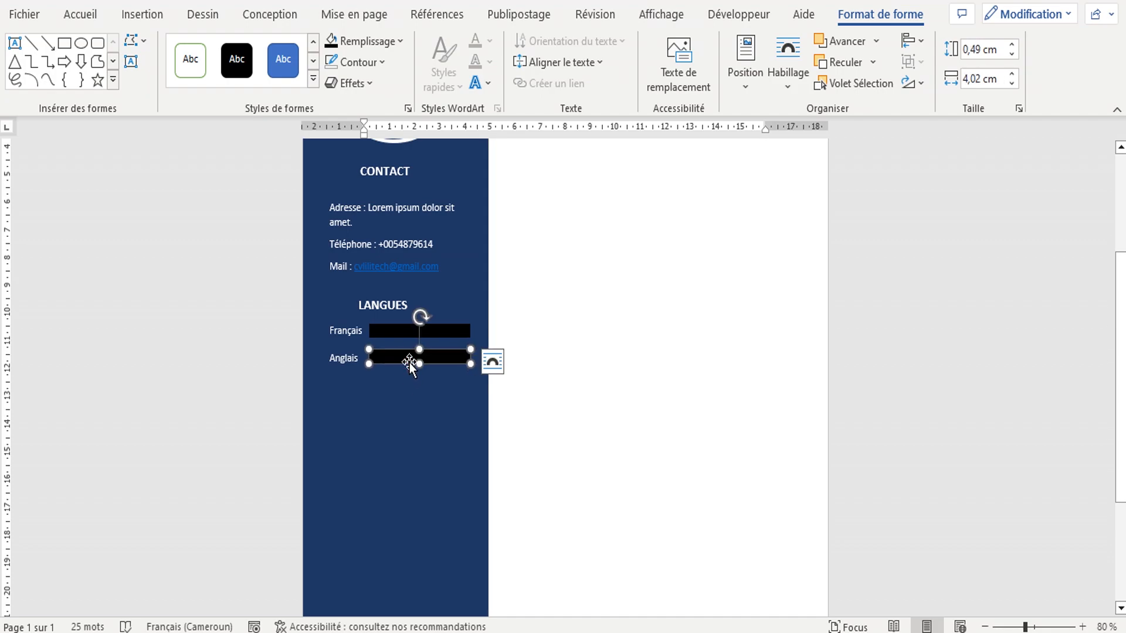
# Step: Cover the end of the Anglais bar with a copy about 1.98 cm wide, filled with Bleu, Accentuation1, plus sombre 50 %
pyautogui.moveTo(409, 361); pyautogui.dragTo(438, 358)
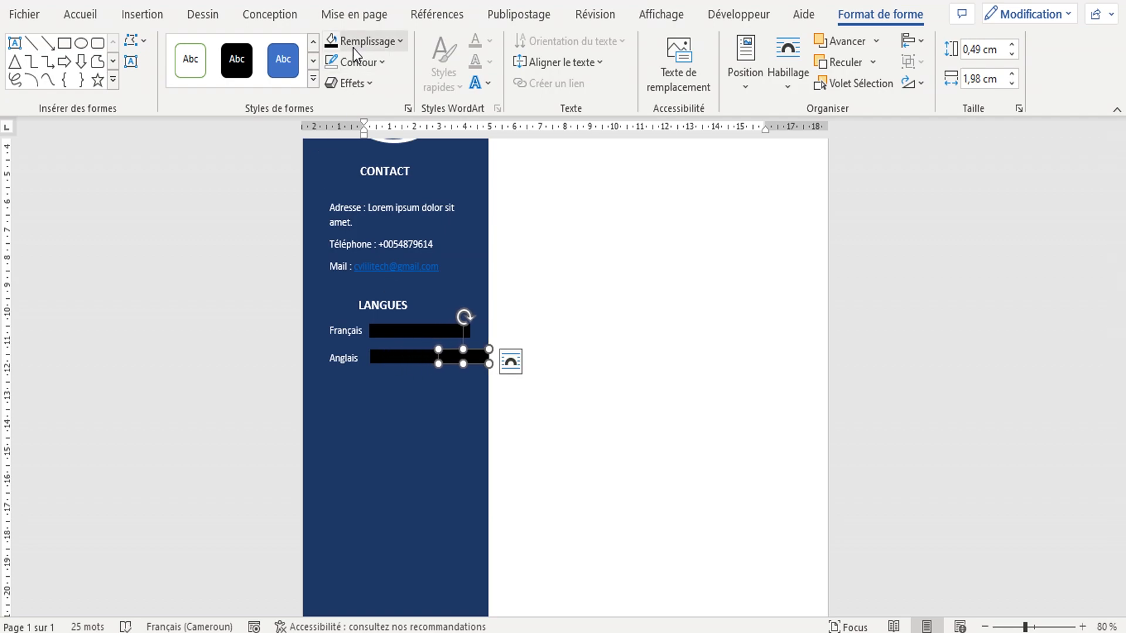
pyautogui.click(406, 42)
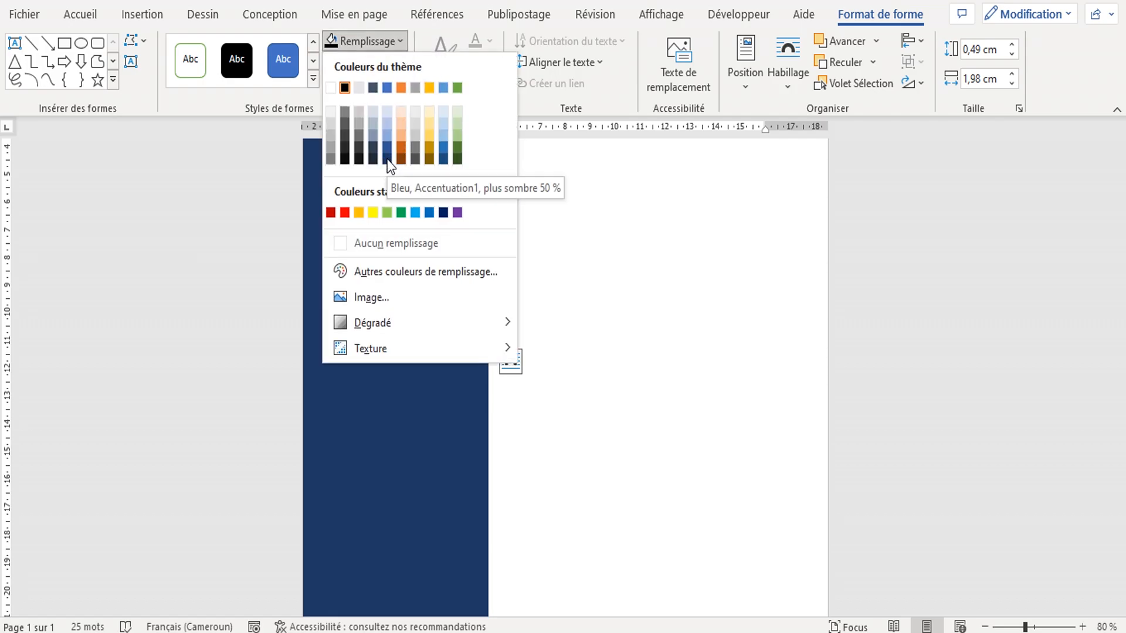
pyautogui.click(388, 167)
pyautogui.click(540, 376)
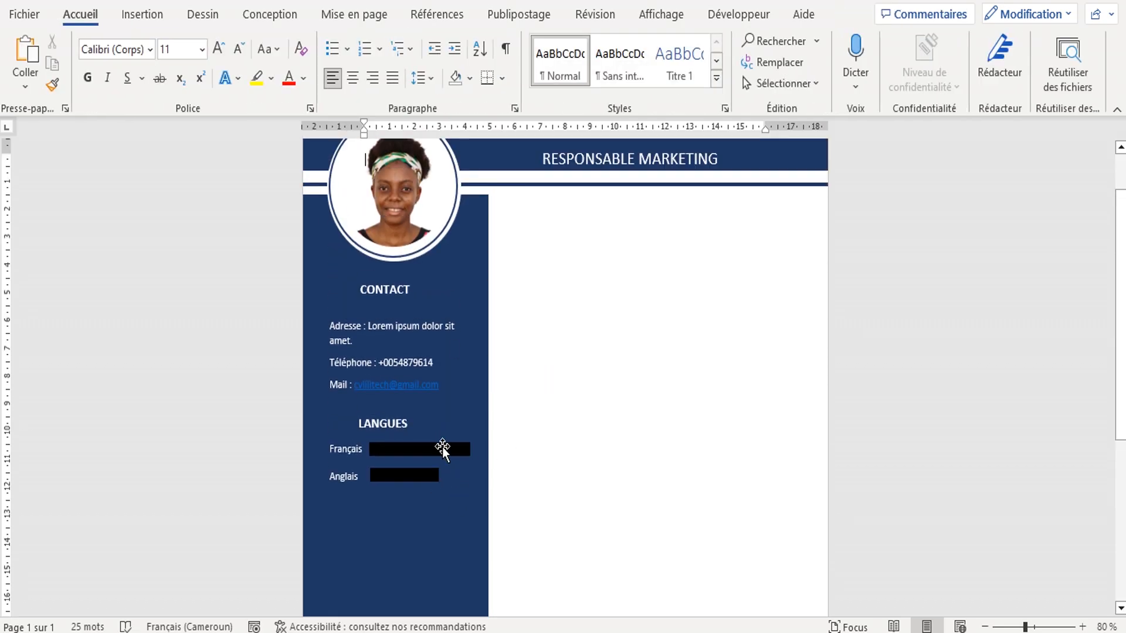
# Step: Widen the blue cover over the Anglais bar to about 2.27 cm so that less of the black bar shows
pyautogui.moveTo(1114, 266); pyautogui.dragTo(1111, 327)
pyautogui.click(452, 371)
pyautogui.moveTo(429, 358); pyautogui.dragTo(394, 359)
pyautogui.click(528, 448)
pyautogui.scroll(3, 486, 452)
pyautogui.click(411, 475)
pyautogui.moveTo(394, 467); pyautogui.dragTo(459, 481)
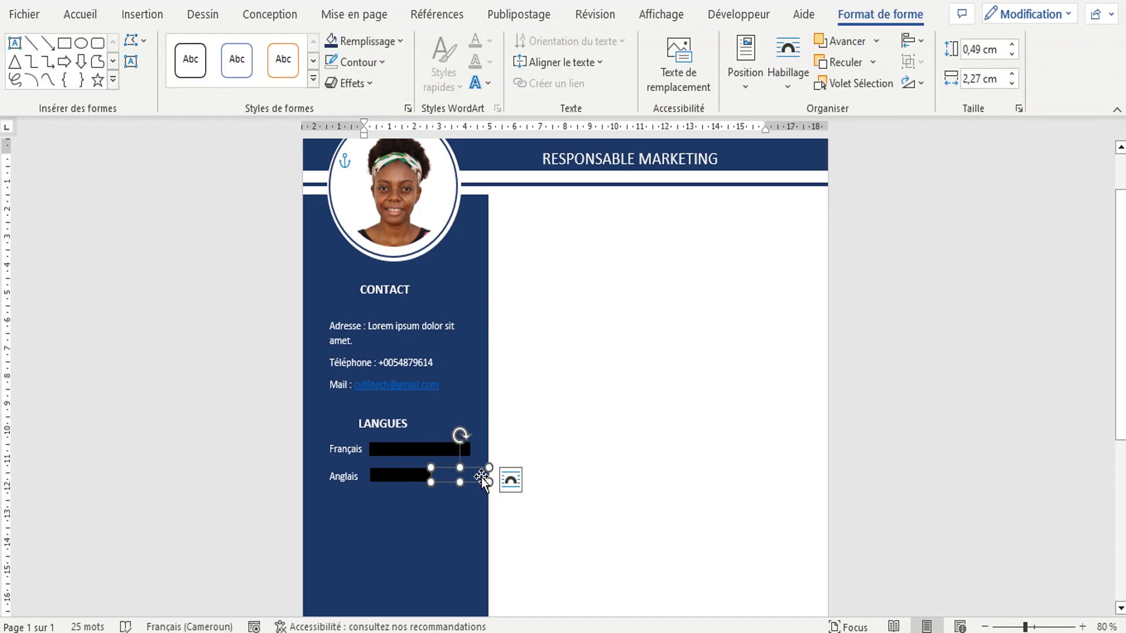
pyautogui.click(572, 480)
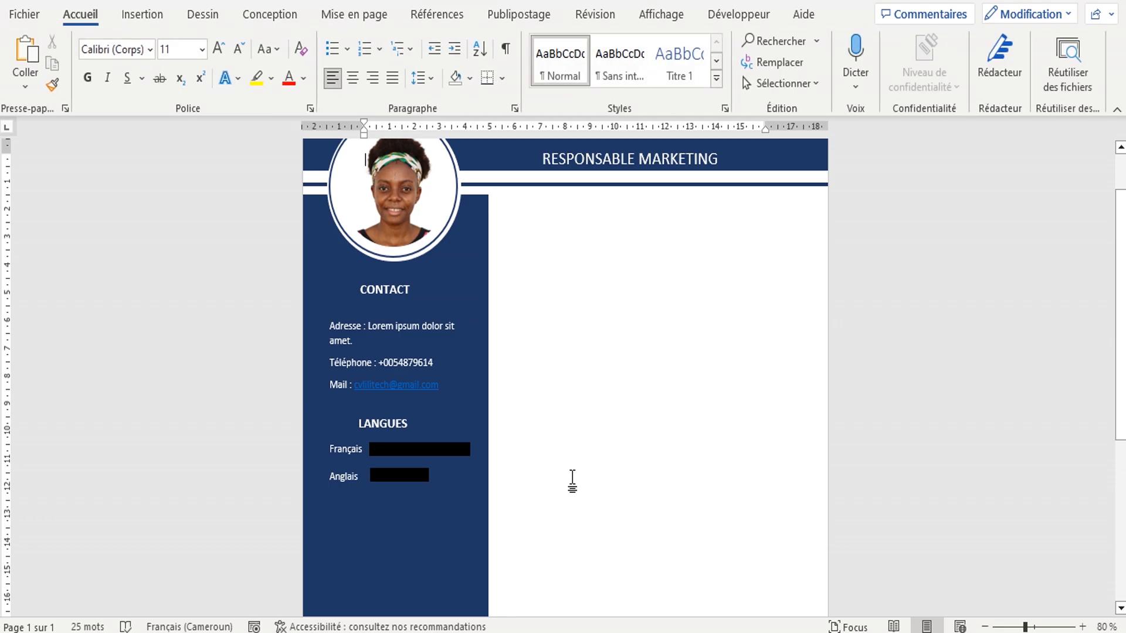
# Step: Copy the QUALITES and CENTRES D'INTERET headings with their lists from the sample CV and paste them into the new document
pyautogui.moveTo(1122, 410); pyautogui.dragTo(1123, 536)
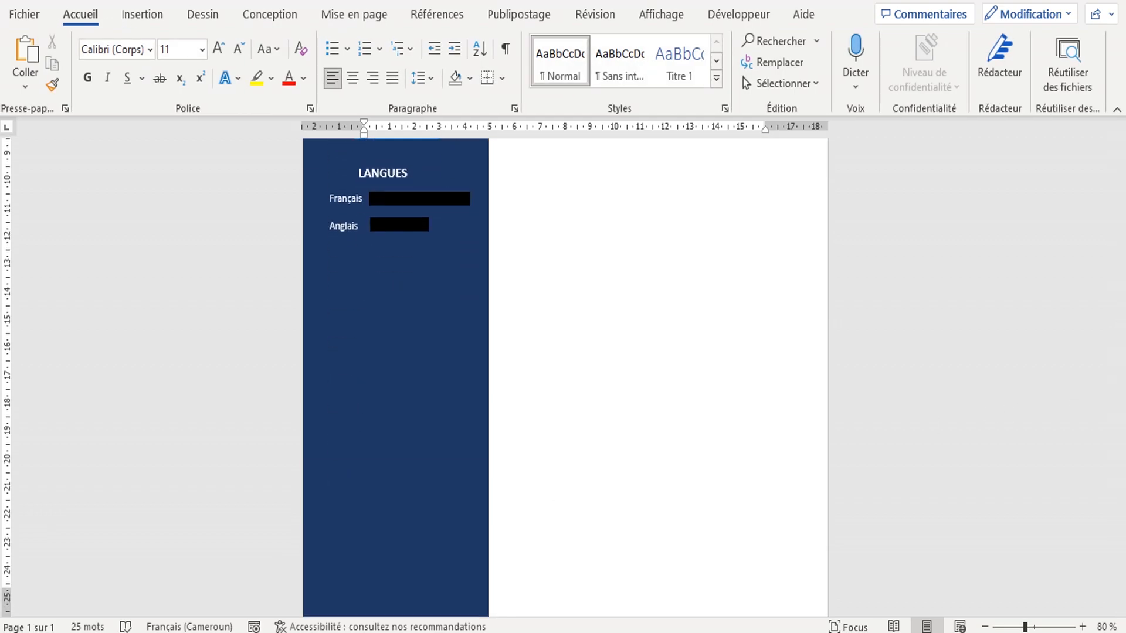
pyautogui.moveTo(463, 632)
pyautogui.click(411, 581)
pyautogui.scroll(-5, 411, 470)
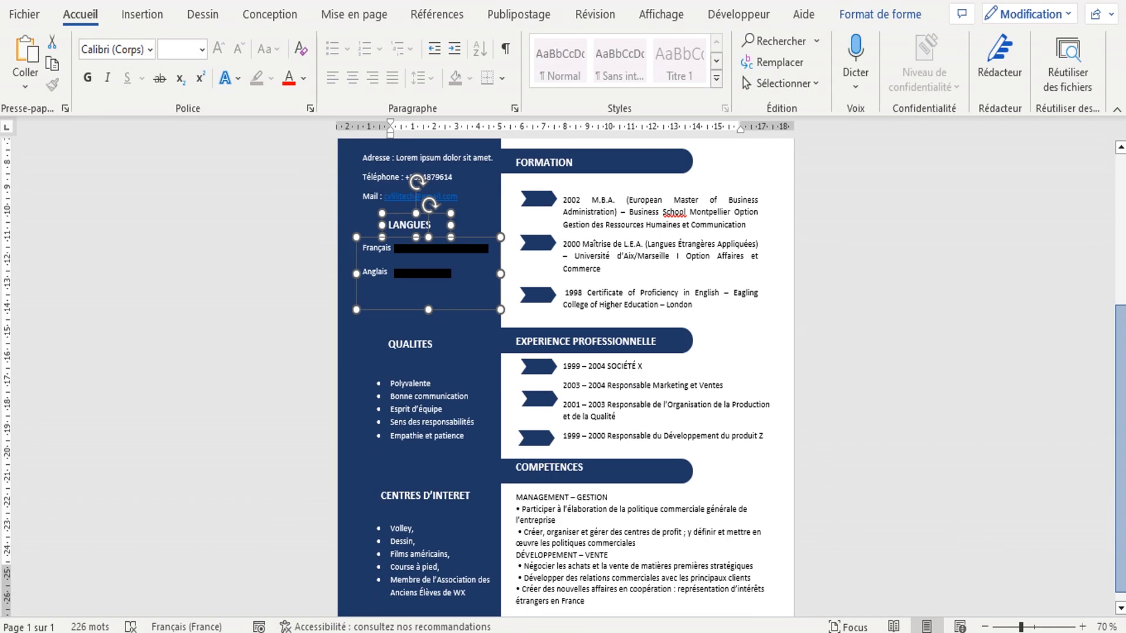
pyautogui.click(406, 320)
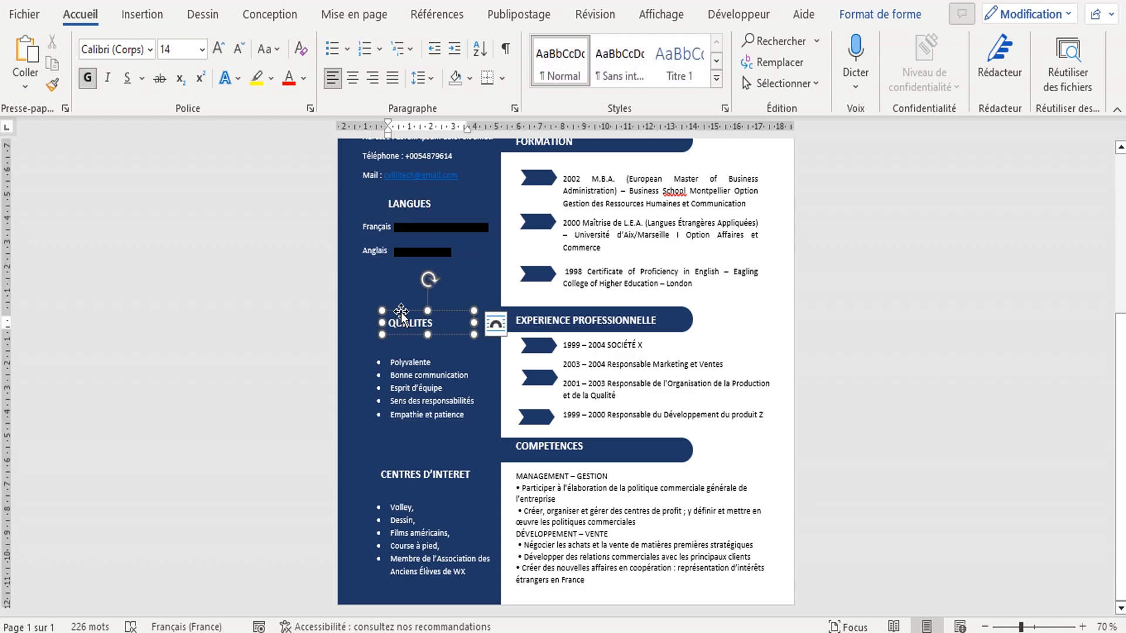
pyautogui.keyDown('shift'); pyautogui.click(391, 395); pyautogui.keyUp('shift')
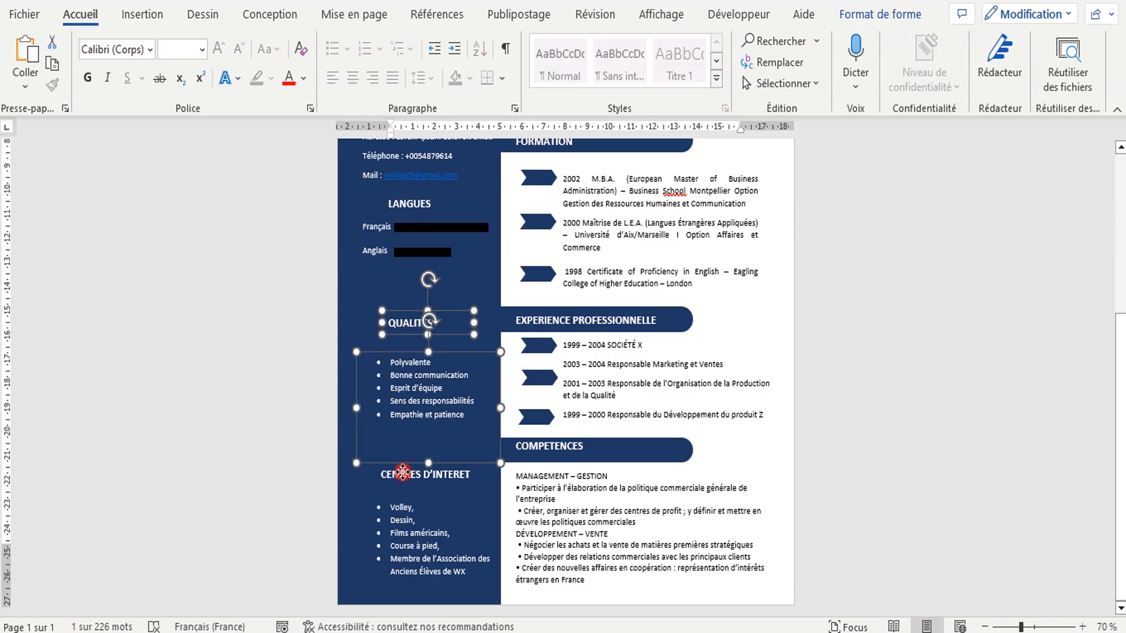
pyautogui.keyDown('shift'); pyautogui.click(405, 473); pyautogui.keyUp('shift')
pyautogui.keyDown('shift'); pyautogui.click(406, 524); pyautogui.keyUp('shift')
pyautogui.hotkey('ctrl', 'c')
pyautogui.click(488, 586)
pyautogui.hotkey('ctrl', 'v')
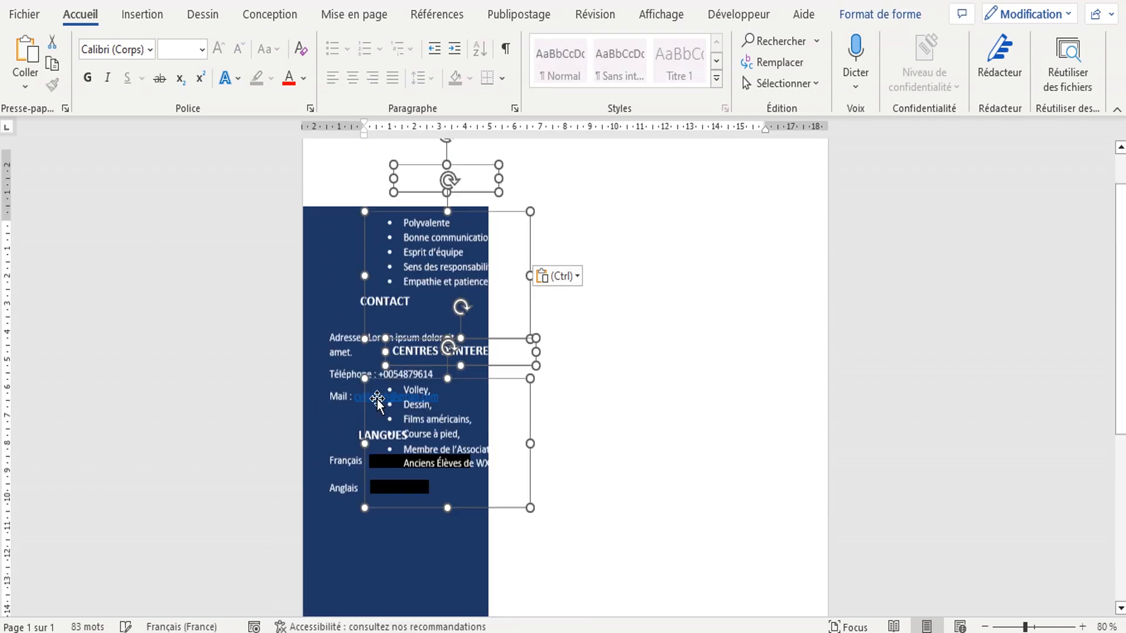
# Step: Move the pasted headings and lists together into the sidebar, placing them below the LANGUES section
pyautogui.scroll(-3, 511, 415)
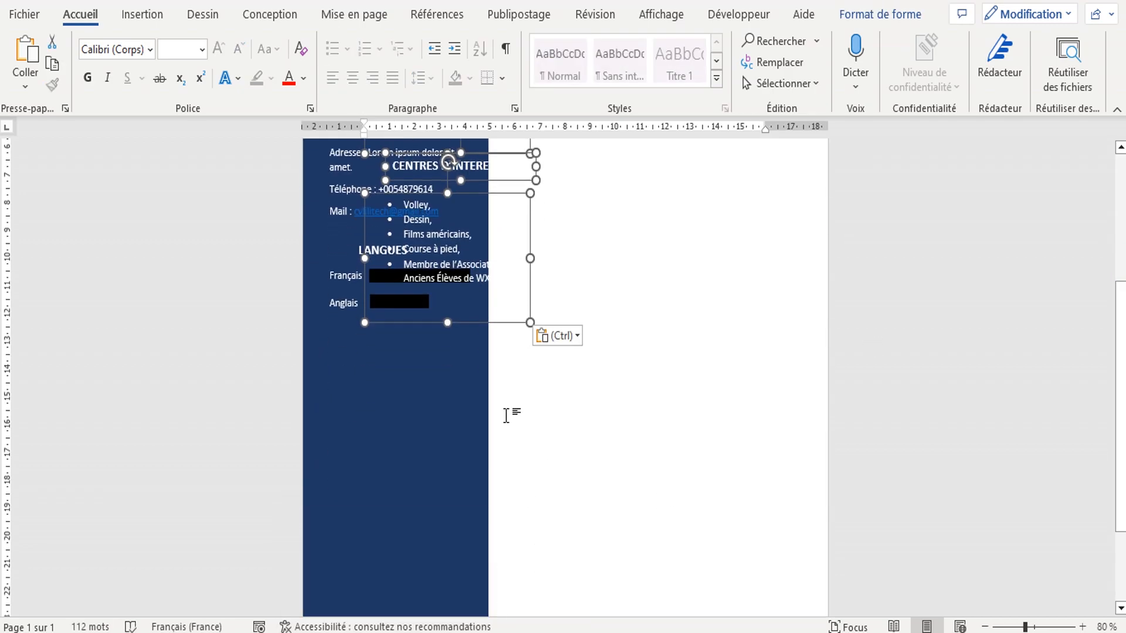
pyautogui.moveTo(375, 326); pyautogui.dragTo(321, 545)
pyautogui.click(633, 485)
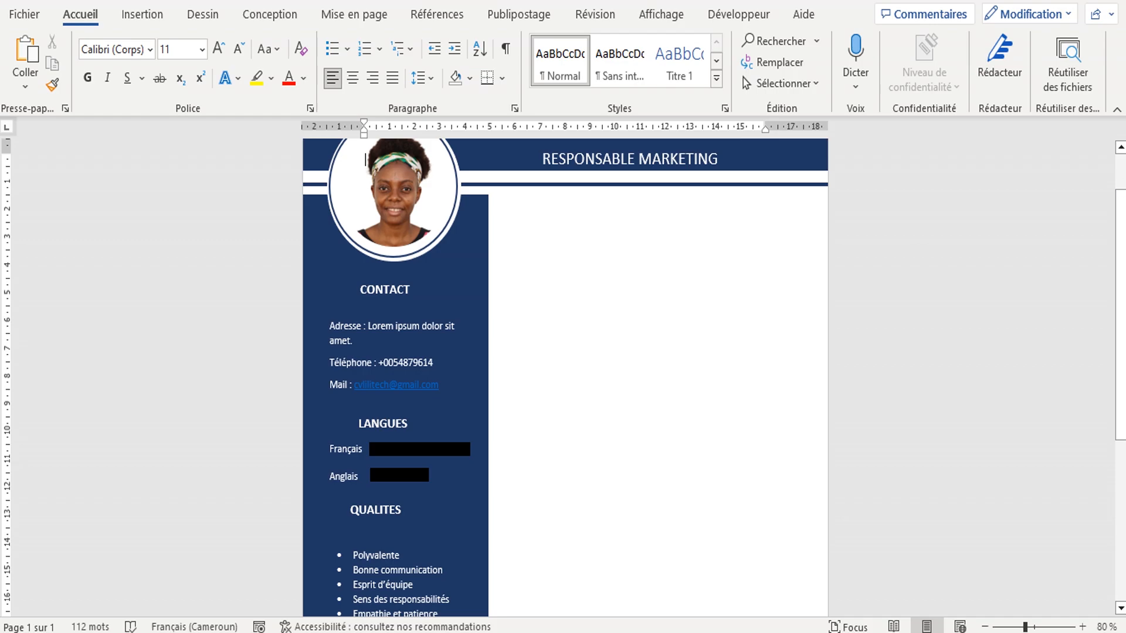
# Step: Nudge the QUALITES heading down, away from the Anglais bar and closer to its list
pyautogui.scroll(-2, 566, 375)
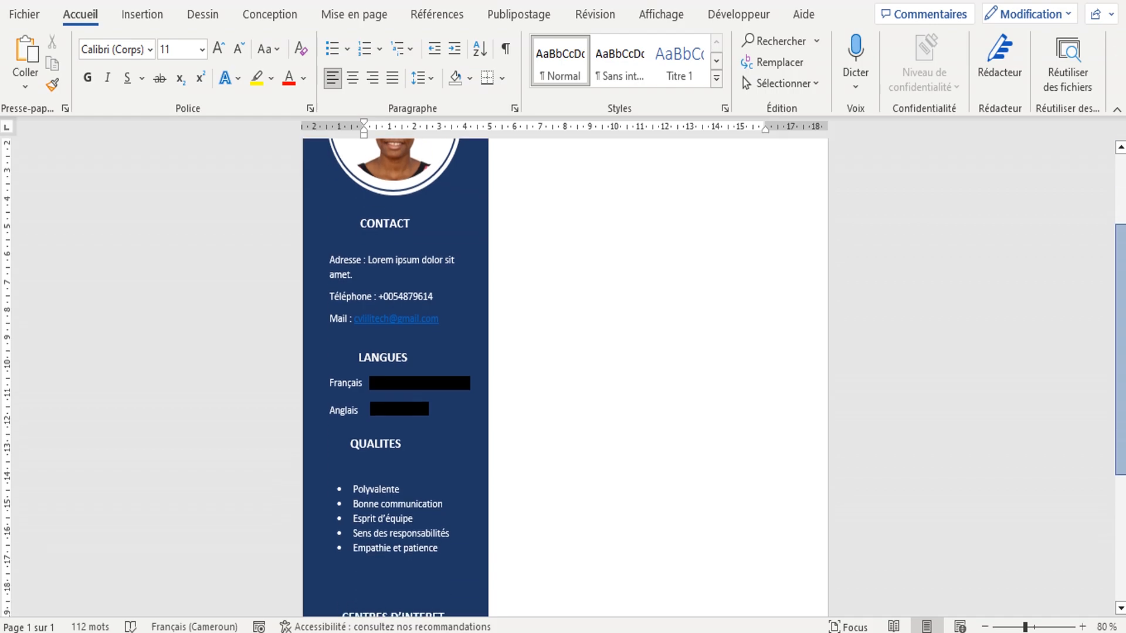
pyautogui.scroll(-1, 557, 478)
pyautogui.click(377, 407)
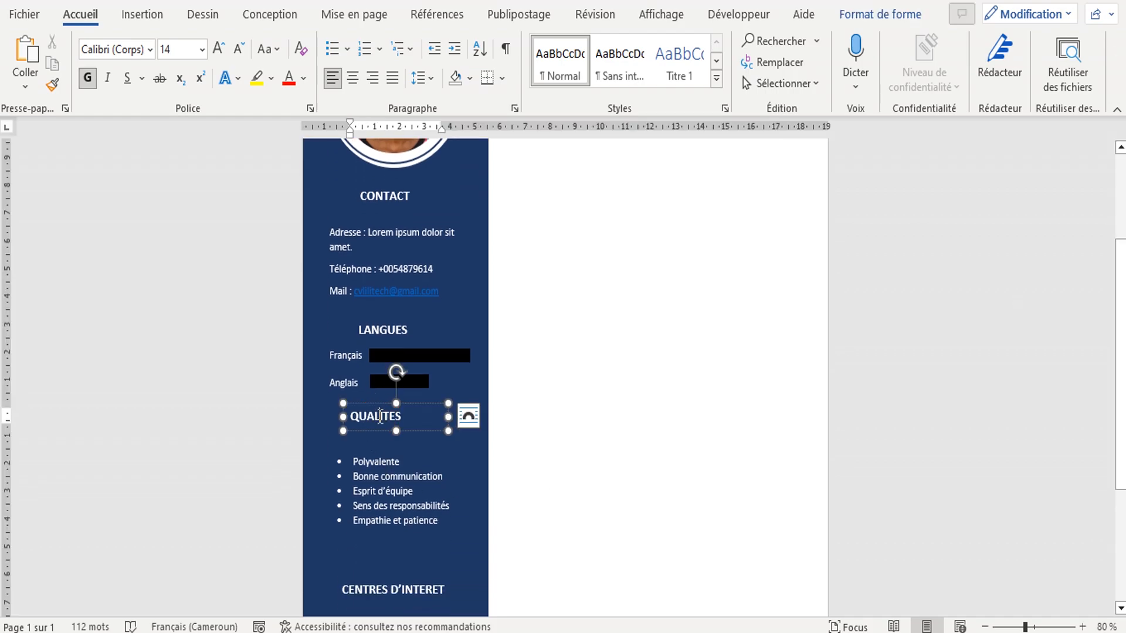
pyautogui.moveTo(375, 404); pyautogui.dragTo(377, 418)
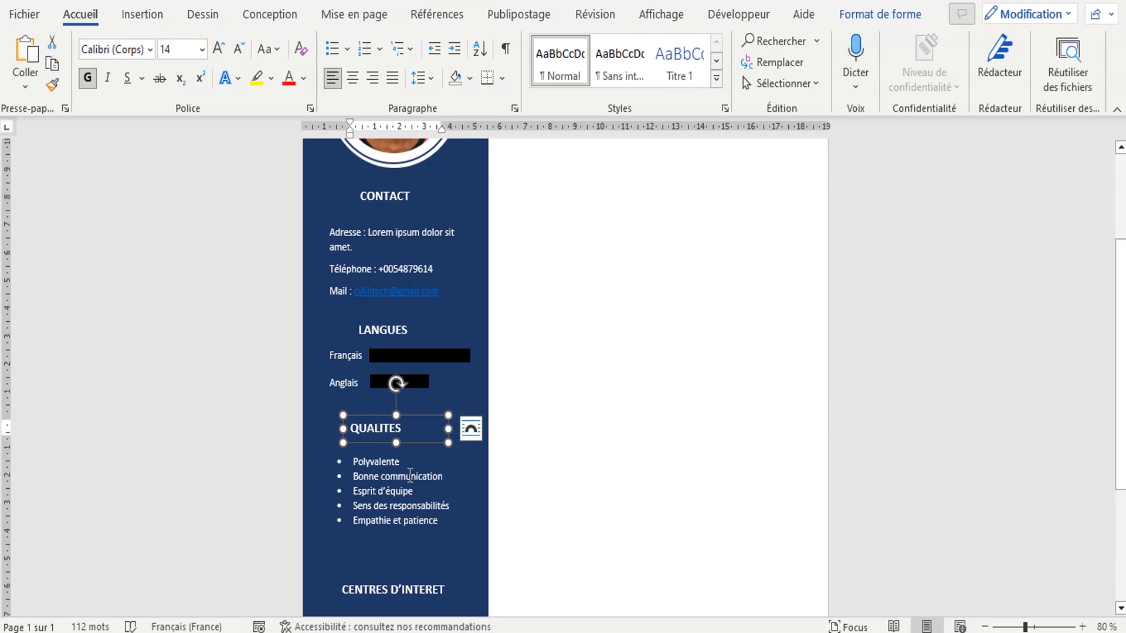
# Step: Move the CENTRES D'INTERET heading up towards the QUALITES list, and bring its own list up beneath it
pyautogui.moveTo(1121, 448); pyautogui.dragTo(1121, 548)
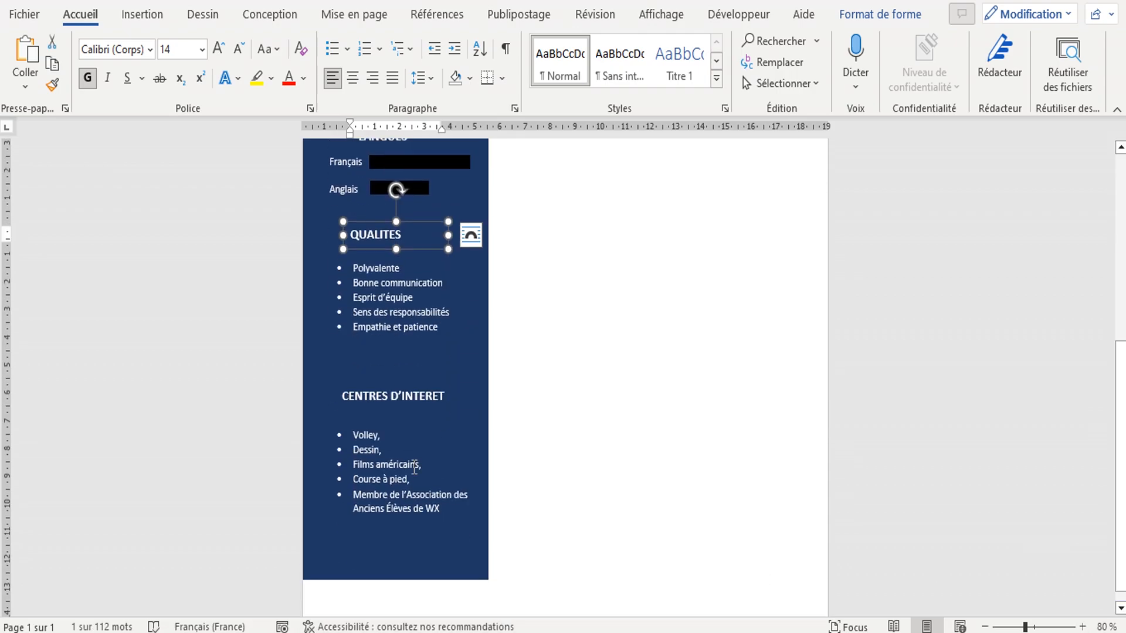
pyautogui.click(377, 397)
pyautogui.moveTo(366, 387); pyautogui.dragTo(367, 360)
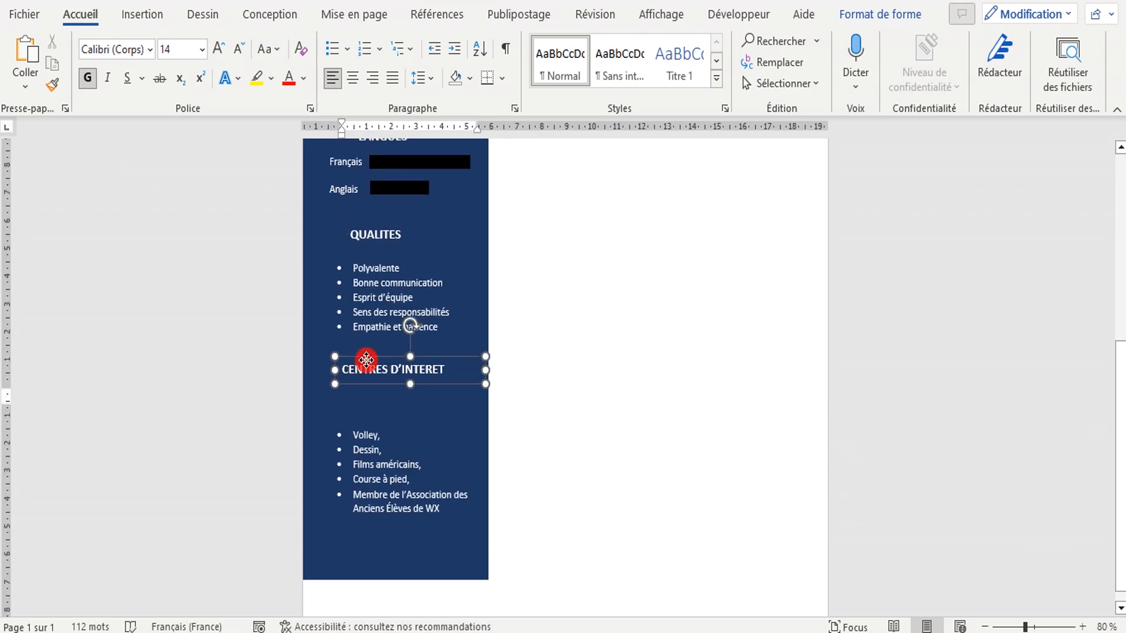
pyautogui.click(367, 425)
pyautogui.moveTo(368, 424); pyautogui.dragTo(367, 410)
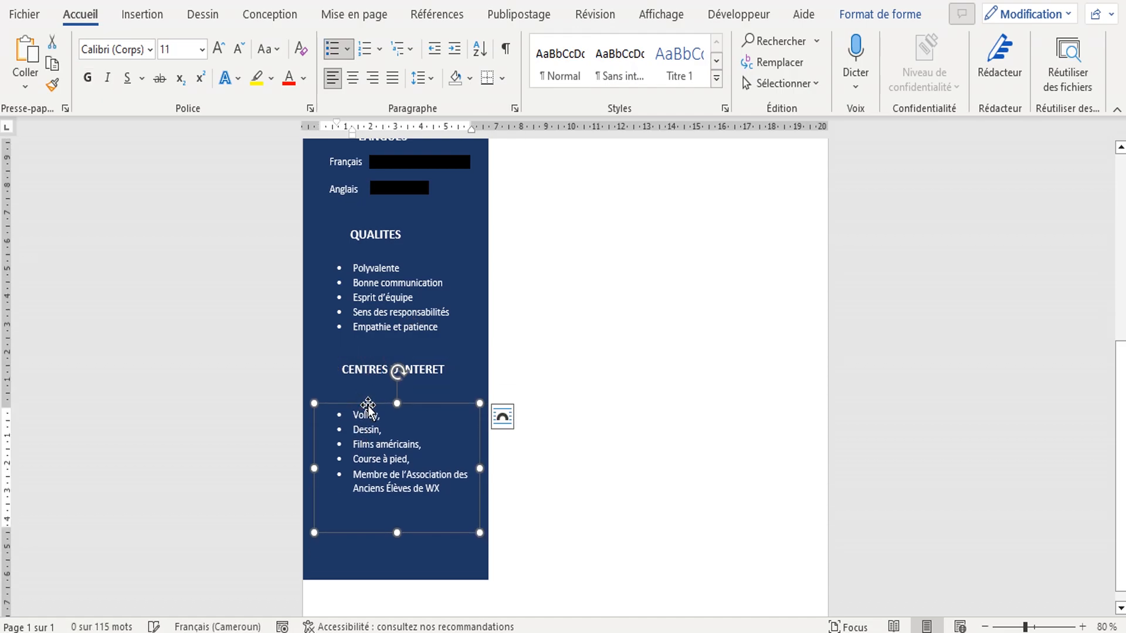
# Step: Draw a rounded rectangle beside the sidebar under the banner, about 1.25 cm high and 10.47 cm wide, following the sample CV's section bars
pyautogui.moveTo(1119, 495); pyautogui.dragTo(1106, 293)
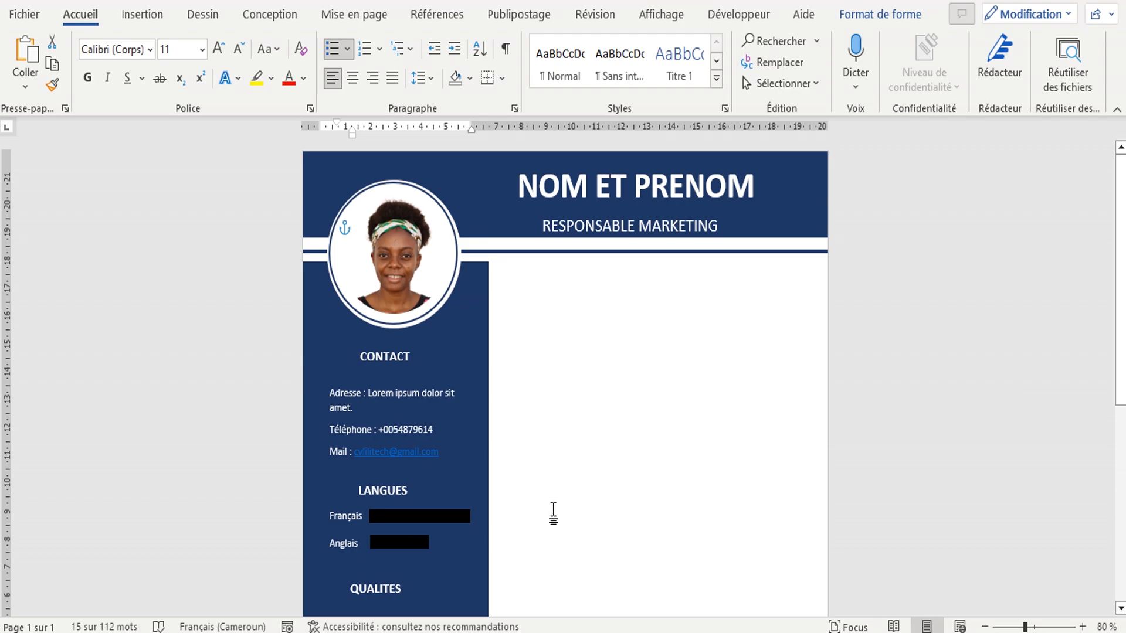
pyautogui.click(422, 616)
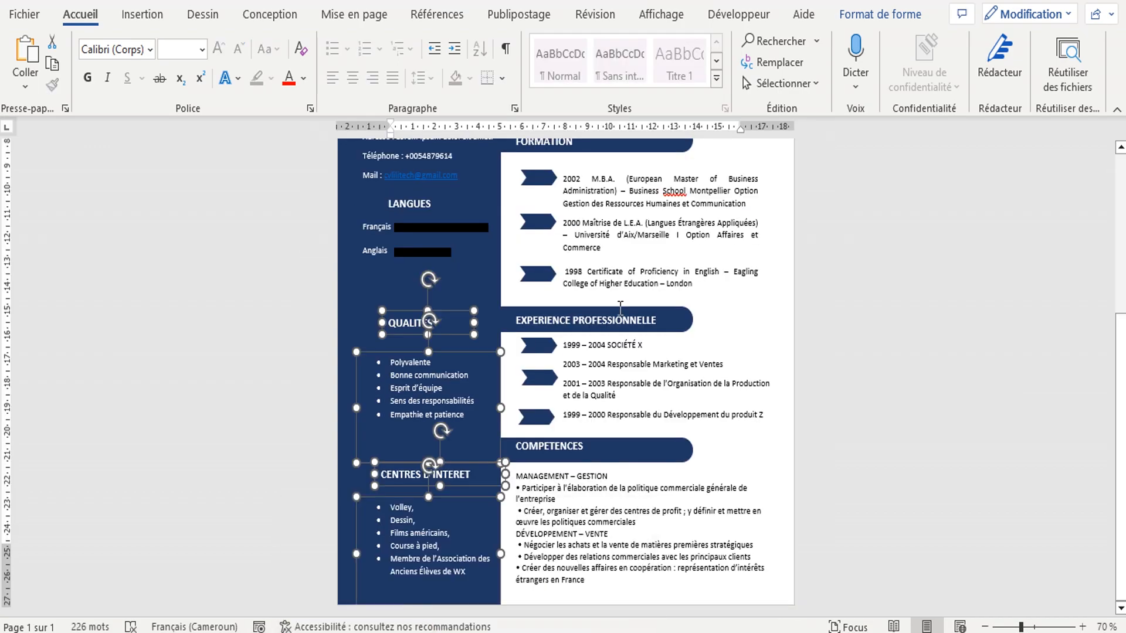
pyautogui.scroll(3, 566, 375)
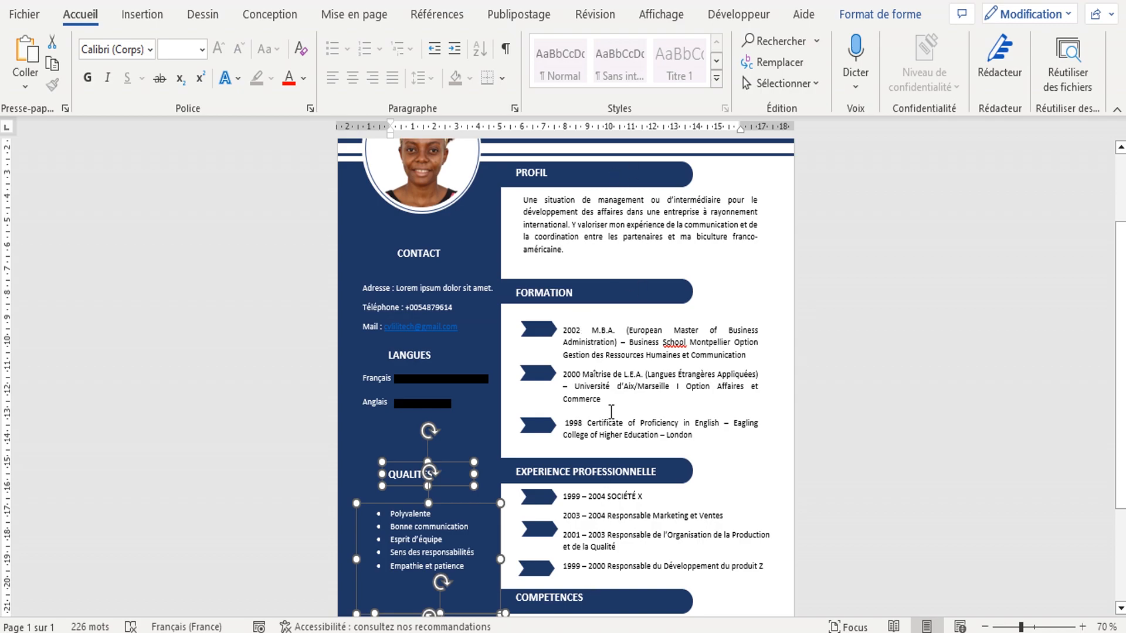
pyautogui.click(534, 604)
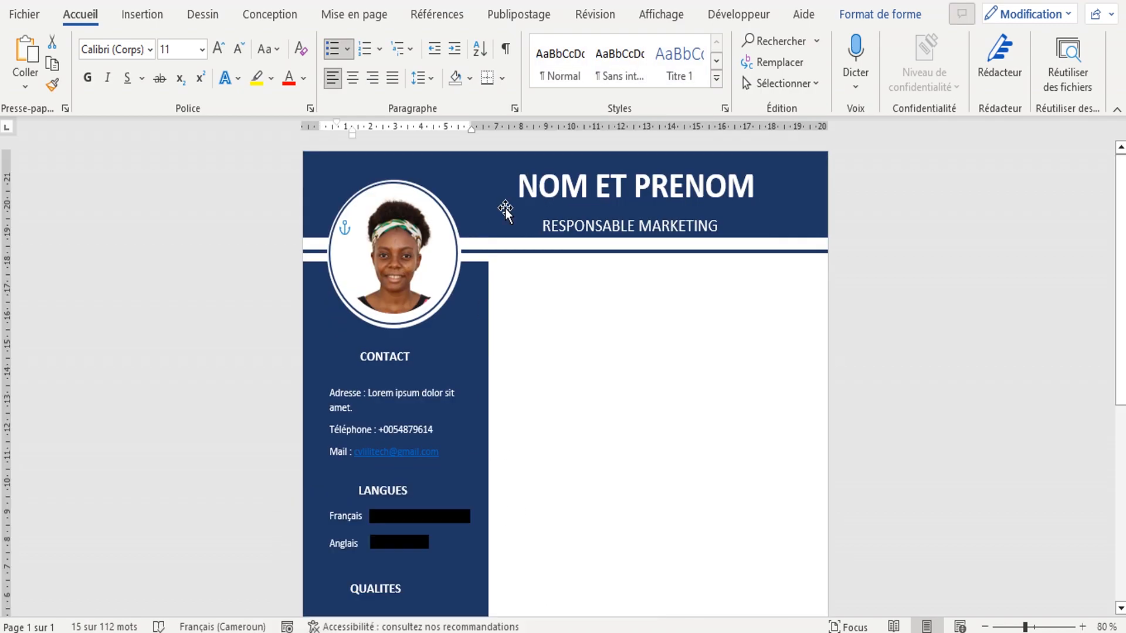
pyautogui.click(144, 14)
pyautogui.click(192, 44)
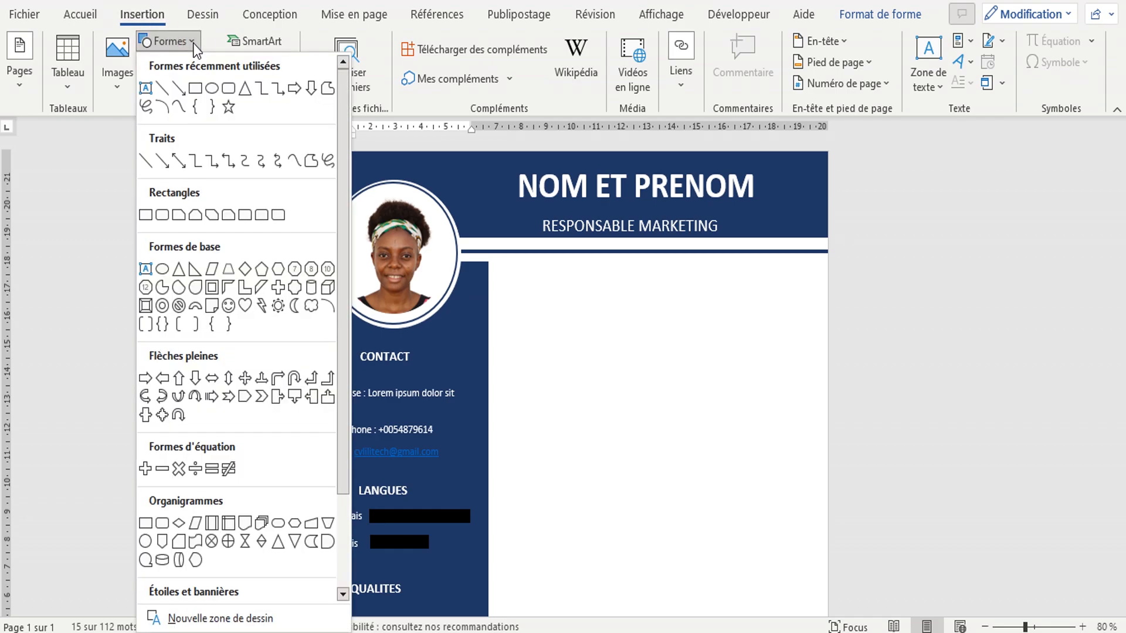
pyautogui.click(228, 89)
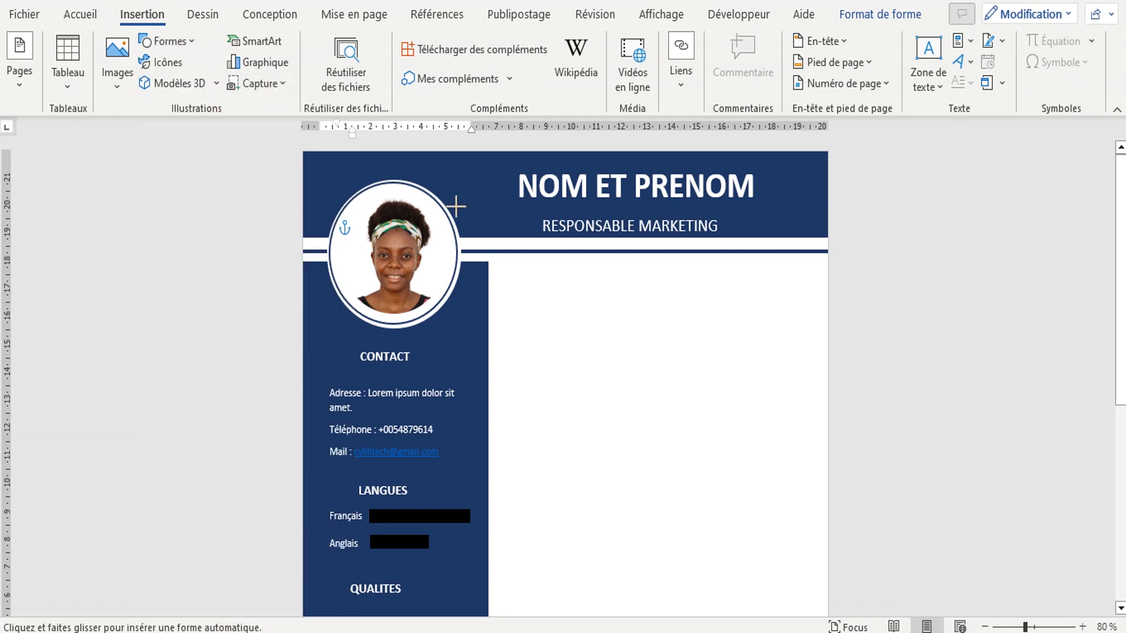
pyautogui.moveTo(492, 271); pyautogui.dragTo(752, 315)
pyautogui.moveTo(494, 271); pyautogui.dragTo(536, 312)
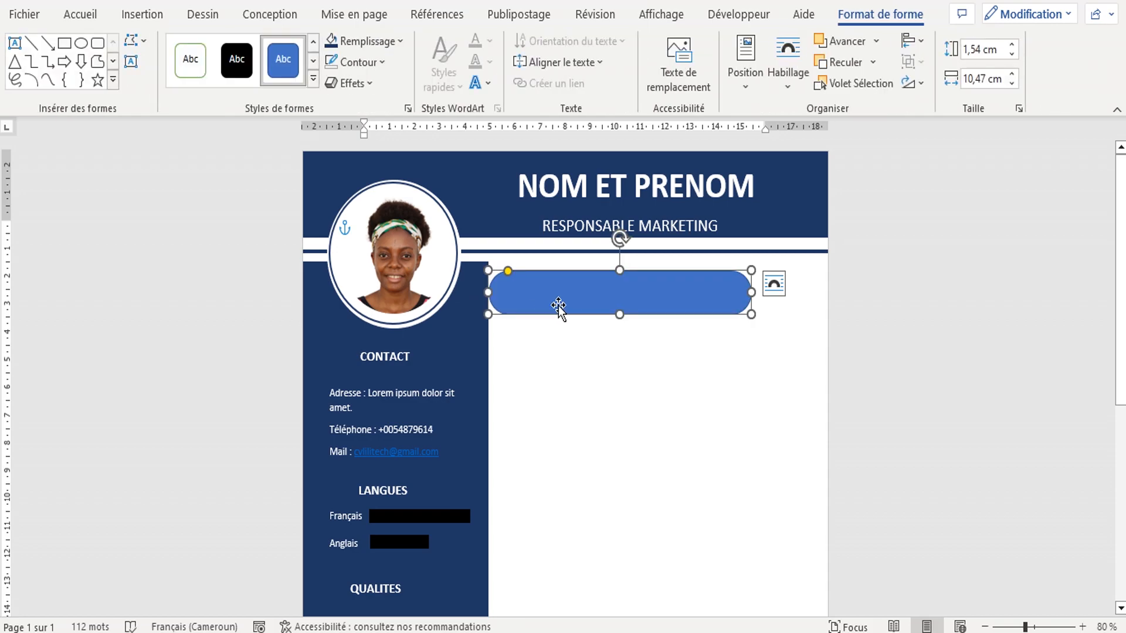
pyautogui.moveTo(619, 315); pyautogui.dragTo(619, 305)
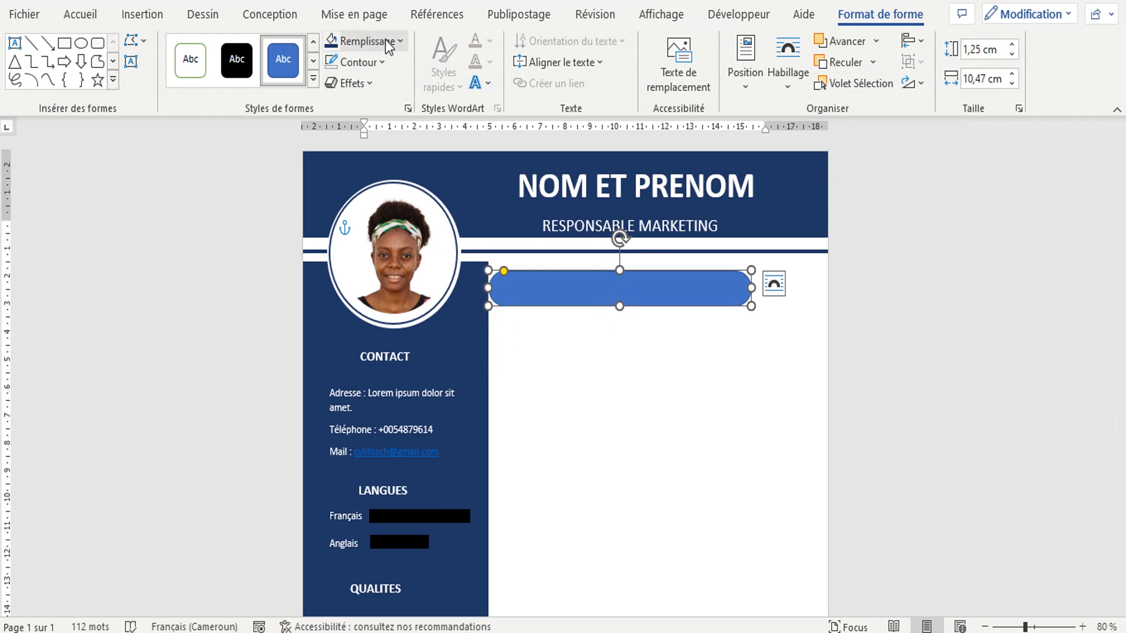
# Step: Fill the rounded bar with the sidebar's dark blue, remove its outline and join it to the upper end of the sidebar
pyautogui.click(401, 43)
pyautogui.click(387, 159)
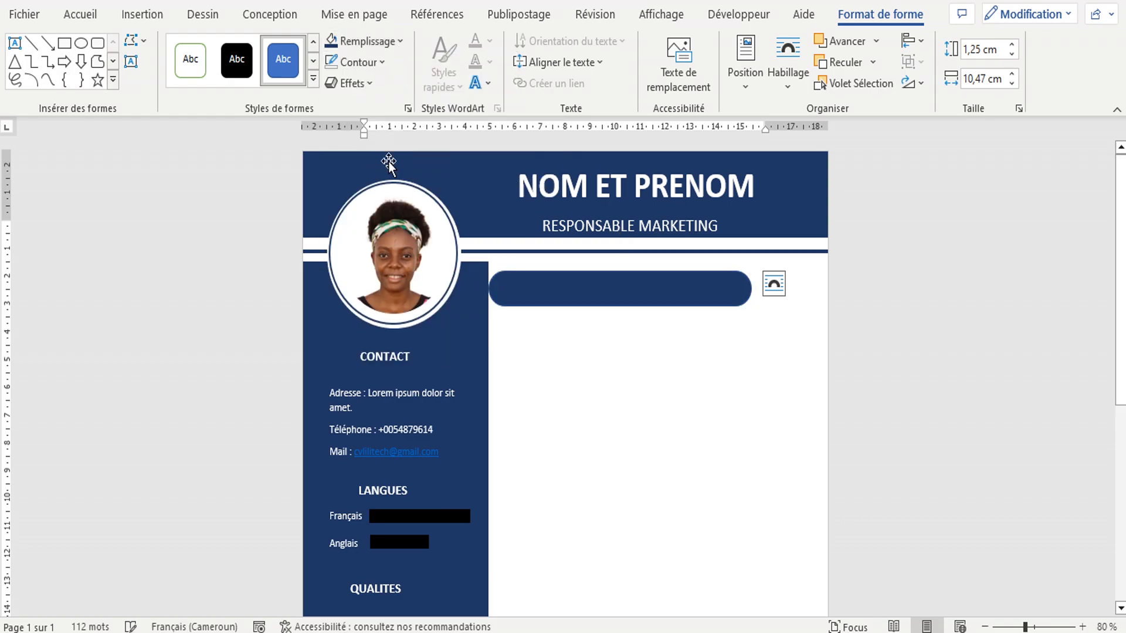
pyautogui.click(387, 65)
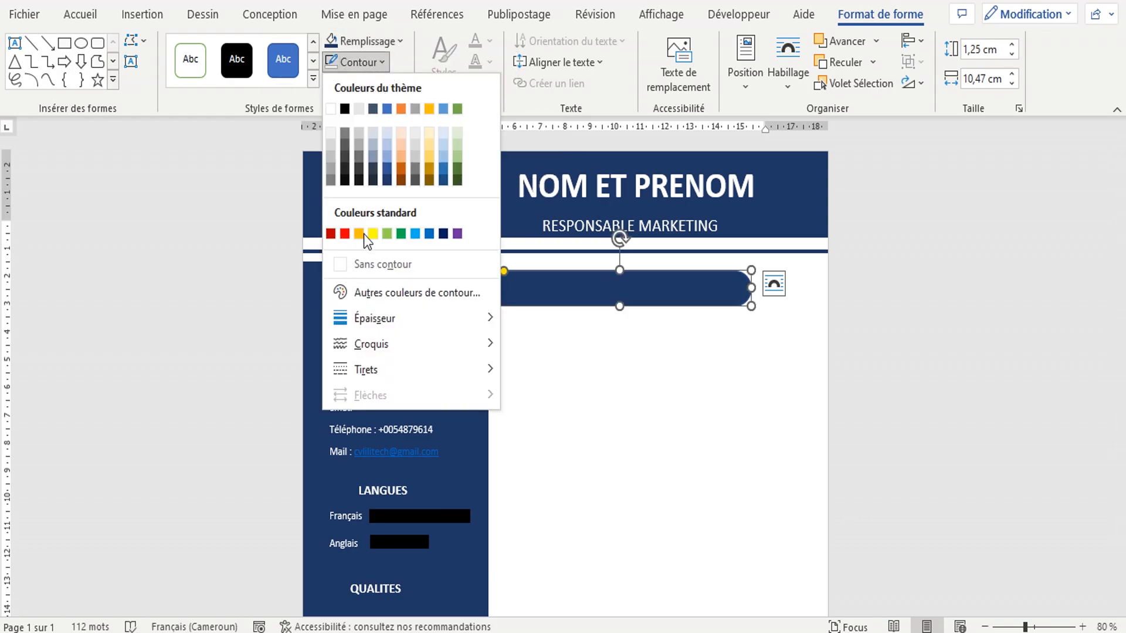
pyautogui.click(382, 261)
pyautogui.moveTo(539, 293); pyautogui.dragTo(511, 285)
pyautogui.click(639, 381)
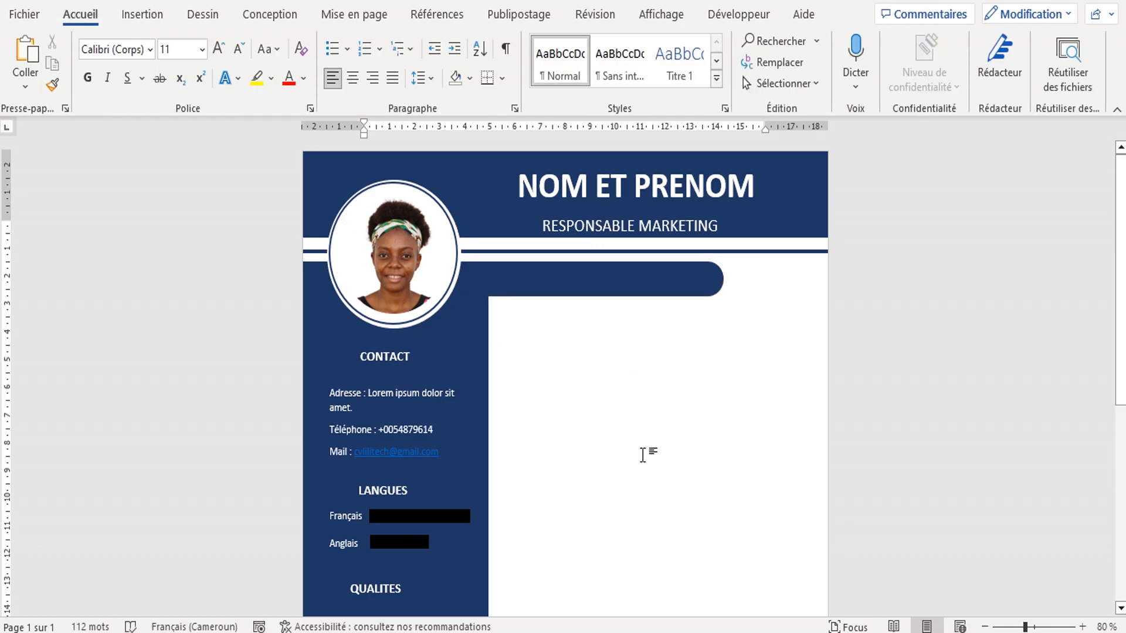
# Step: Make three copies of the rounded bar and space them down the page beside the sidebar
pyautogui.moveTo(1122, 397); pyautogui.dragTo(1112, 401)
pyautogui.click(553, 276)
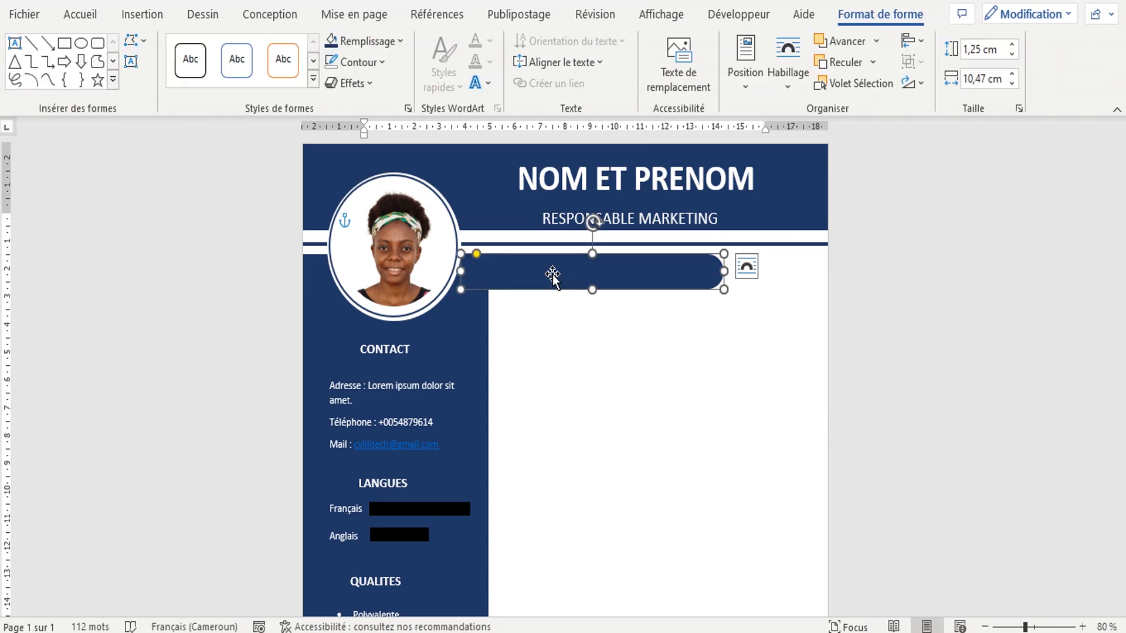
pyautogui.moveTo(591, 276); pyautogui.dragTo(605, 486)
pyautogui.moveTo(1122, 320); pyautogui.dragTo(1122, 414)
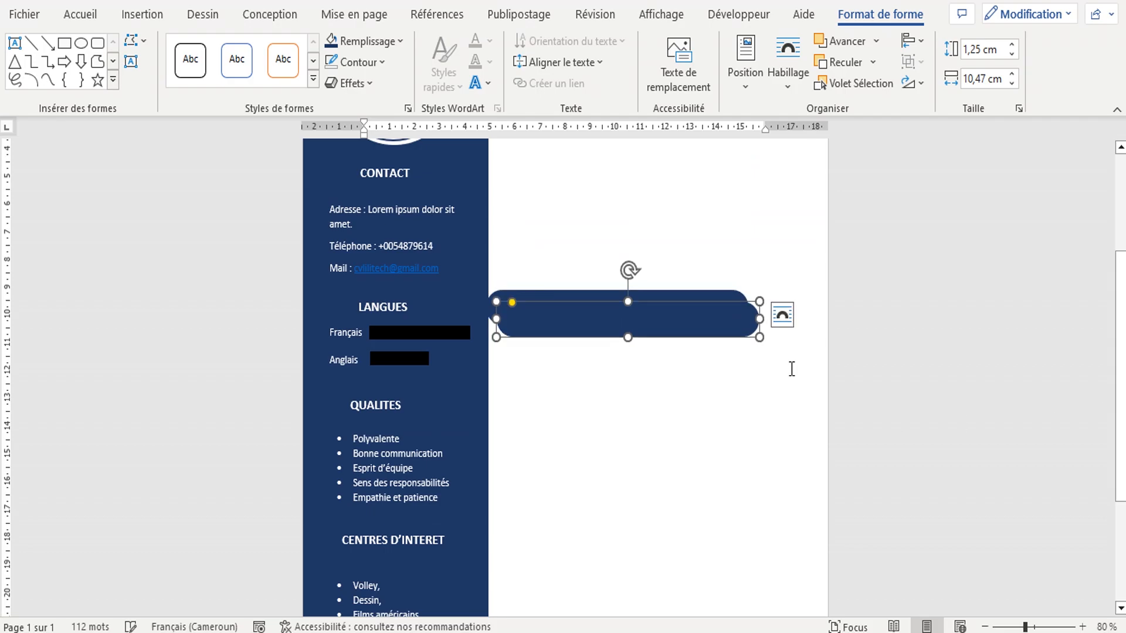
pyautogui.moveTo(651, 315); pyautogui.dragTo(639, 473)
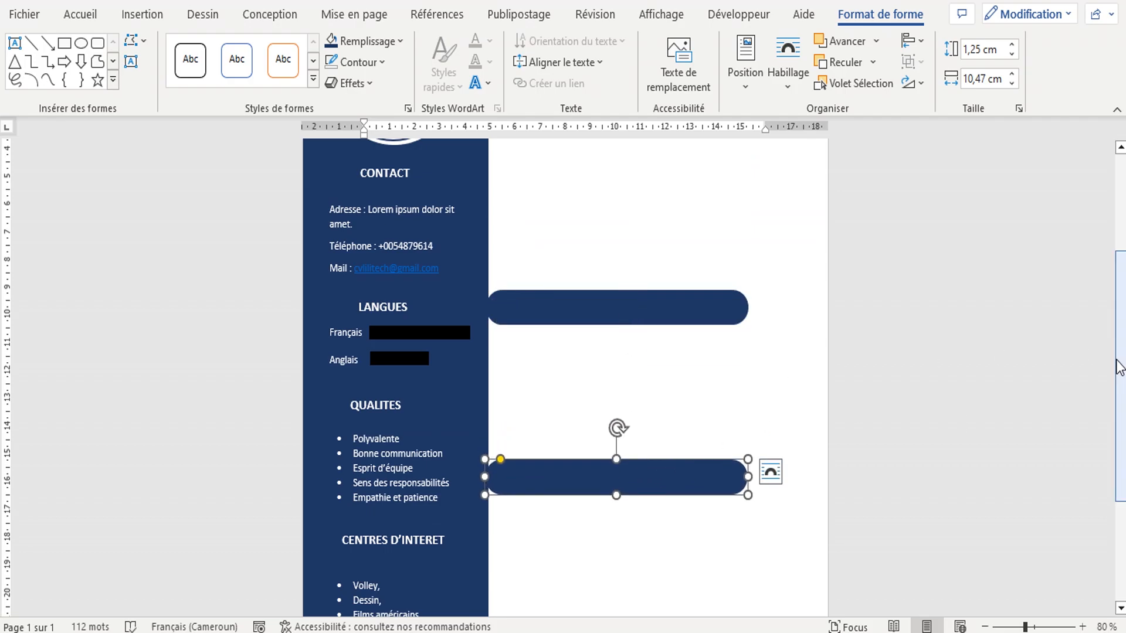
pyautogui.moveTo(1120, 365); pyautogui.dragTo(1120, 463)
pyautogui.moveTo(701, 314); pyautogui.dragTo(708, 505)
# Step: Extend the sidebar rectangle down to the bottom edge of the page, to a length of about 25.96 cm
pyautogui.click(450, 552)
pyautogui.moveTo(393, 563); pyautogui.dragTo(392, 613)
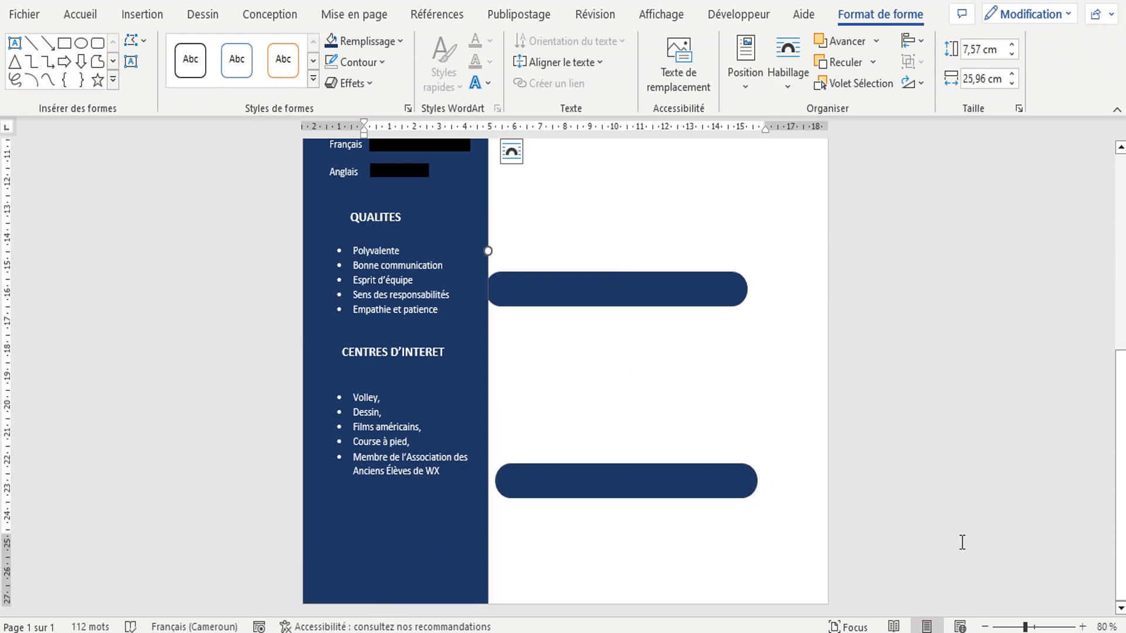
# Step: Select all four rounded bars and align them with one another using Centrer
pyautogui.scroll(-3, 889, 500)
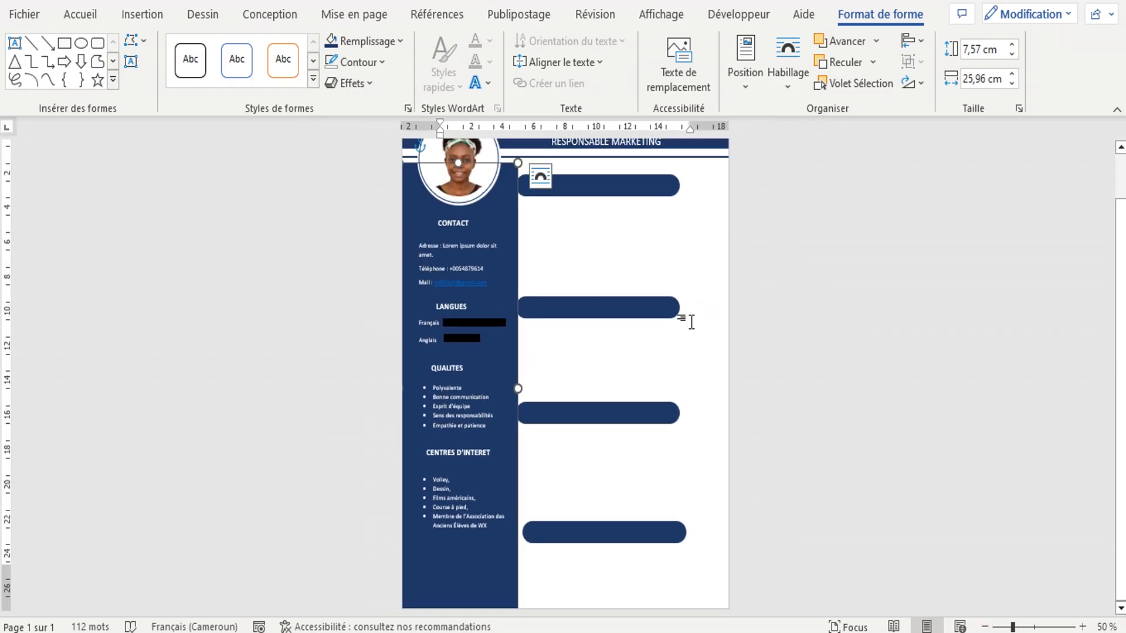
pyautogui.click(610, 183)
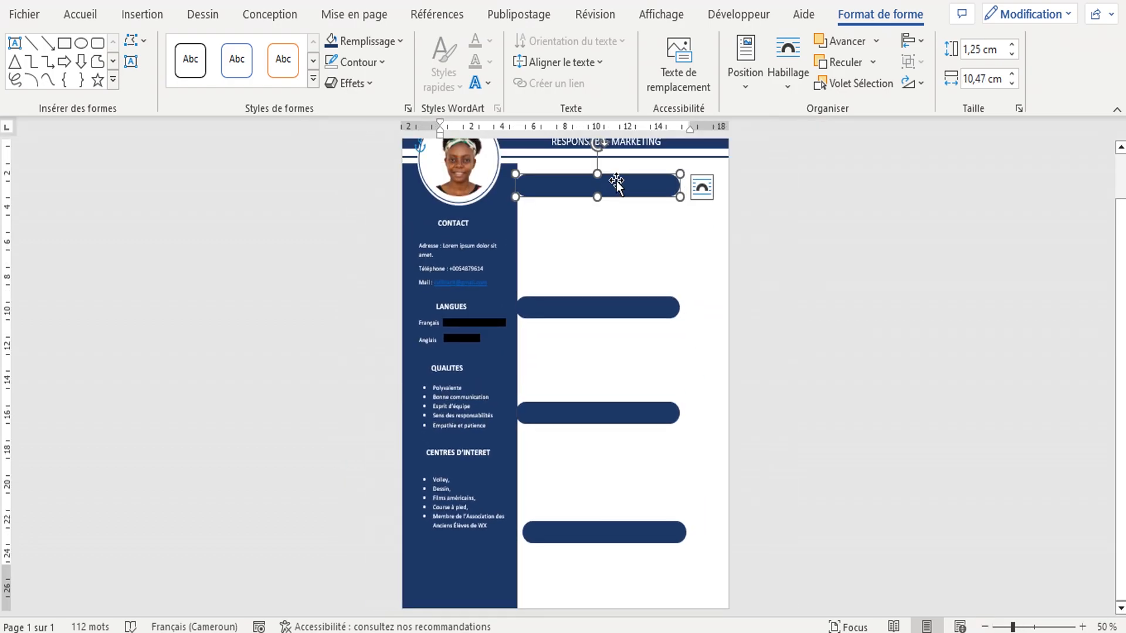
pyautogui.keyDown('shift'); pyautogui.click(598, 311); pyautogui.keyUp('shift')
pyautogui.keyDown('shift'); pyautogui.click(585, 415); pyautogui.keyUp('shift')
pyautogui.keyDown('shift'); pyautogui.click(573, 532); pyautogui.keyUp('shift')
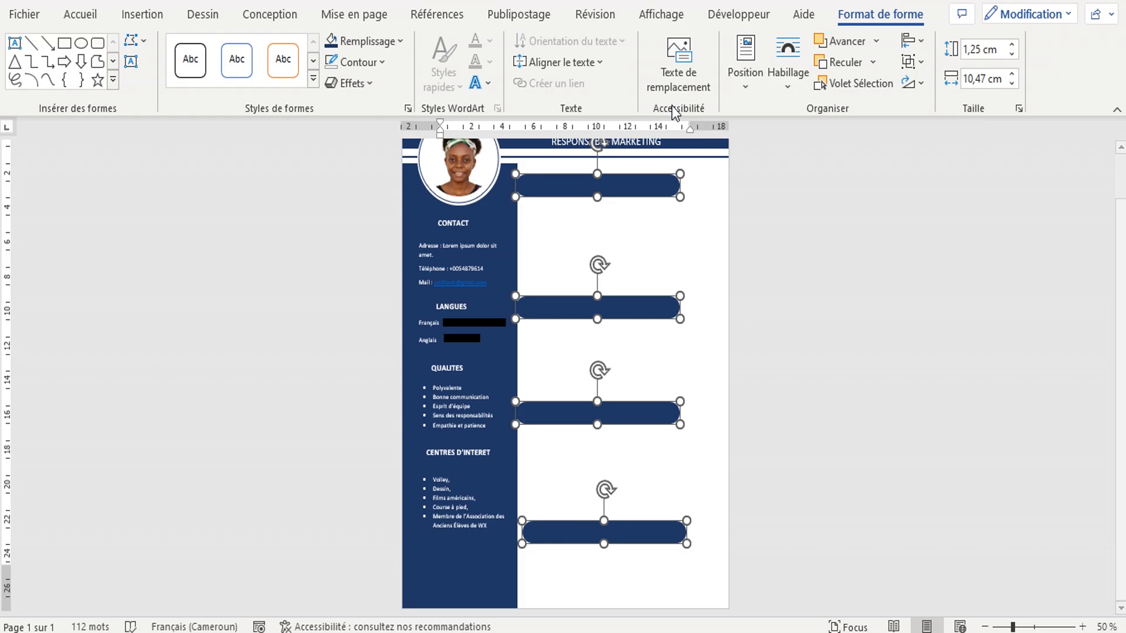
pyautogui.click(909, 40)
pyautogui.click(934, 96)
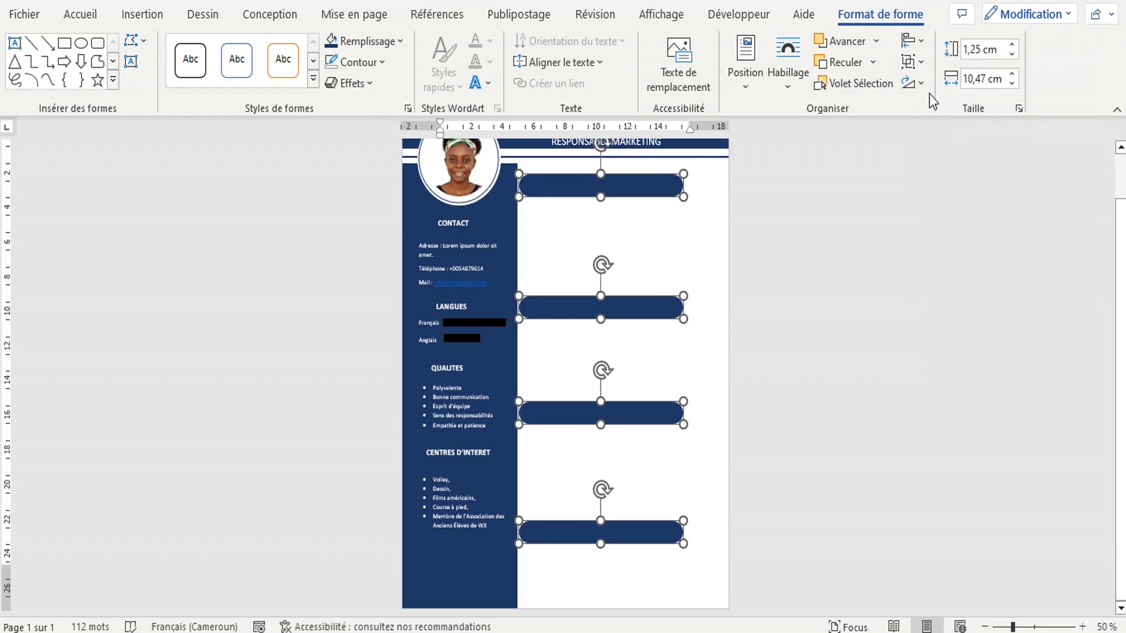
# Step: Shift the four aligned bars to overlap the sidebar edge, with the first flush with its upper end, and group them
pyautogui.moveTo(640, 312); pyautogui.dragTo(627, 302)
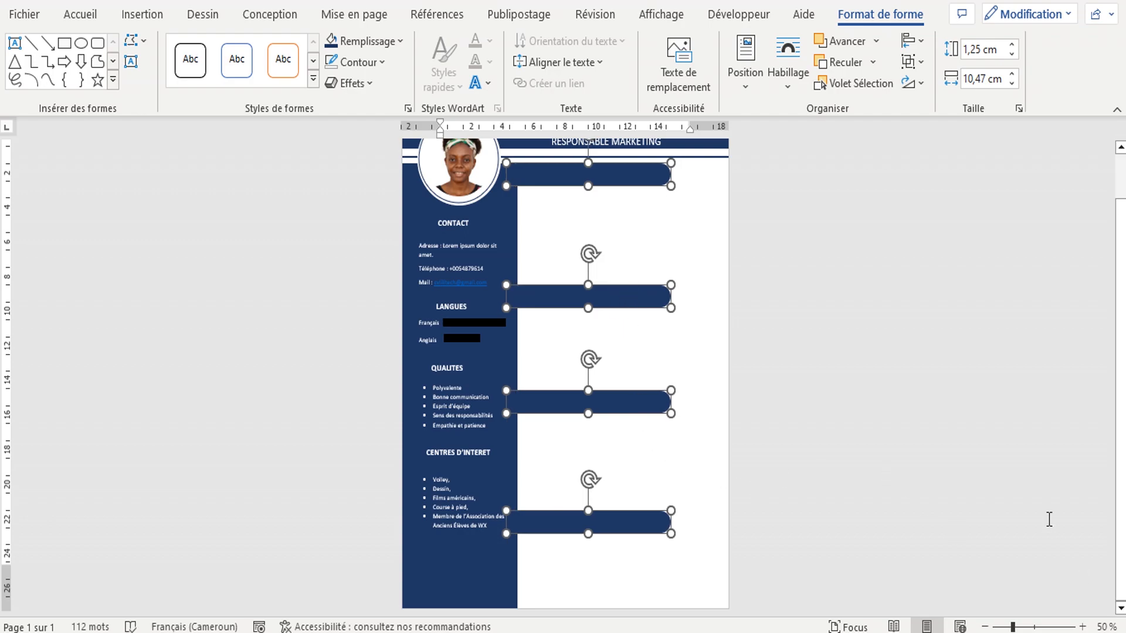
pyautogui.click(922, 42)
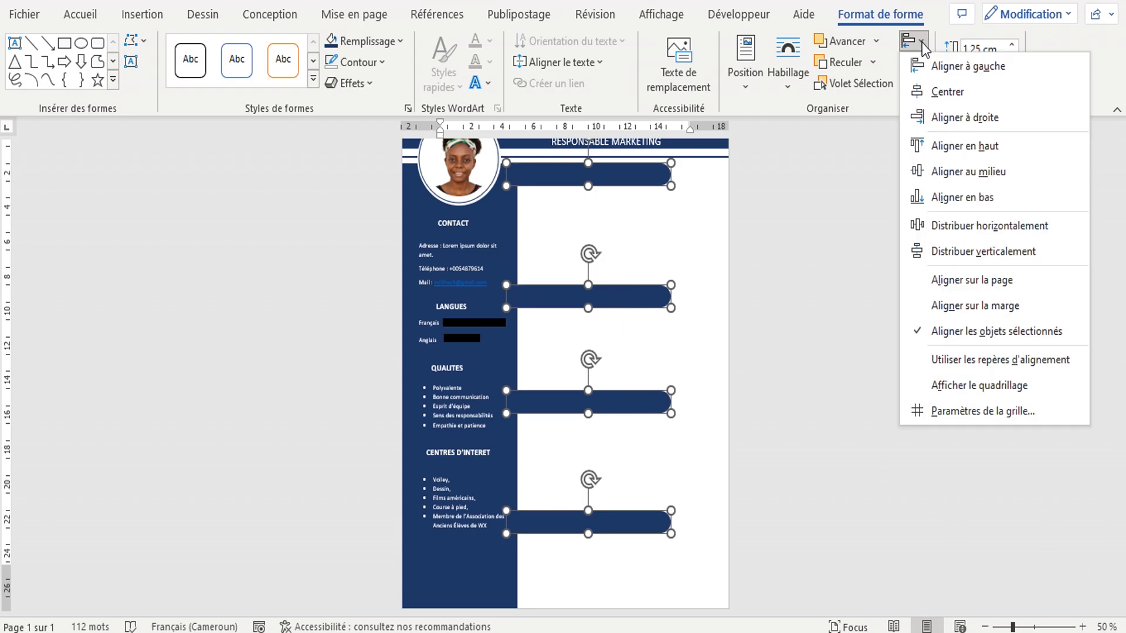
pyautogui.click(921, 42)
pyautogui.click(925, 65)
pyautogui.click(934, 83)
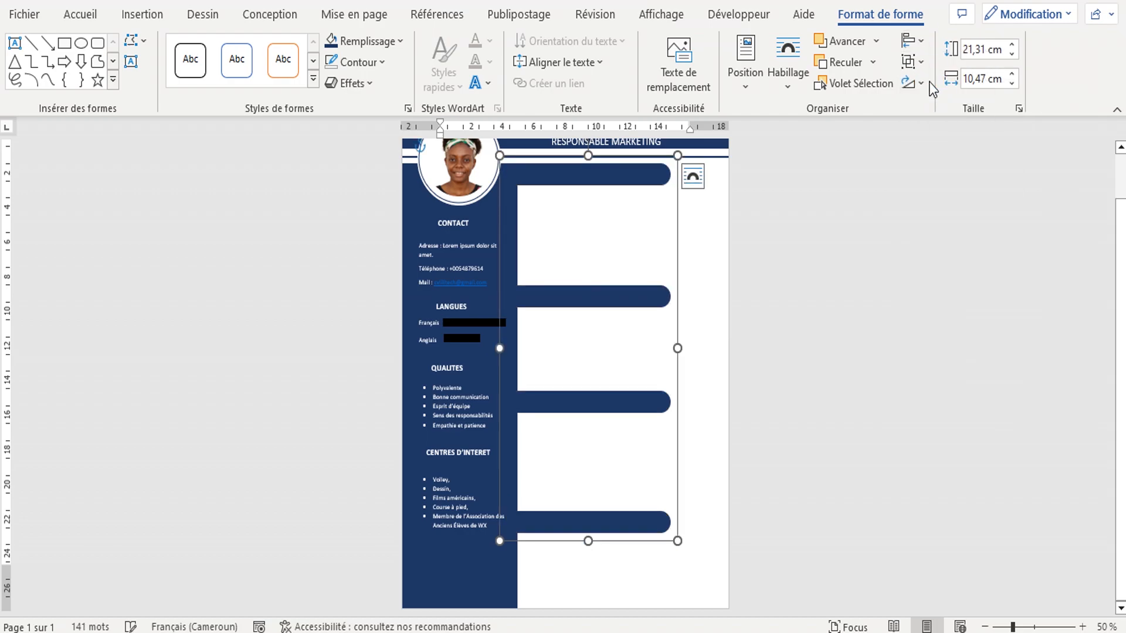
# Step: Move the second rounded bar up, closer to the first one, keeping it attached to the sidebar edge
pyautogui.click(932, 280)
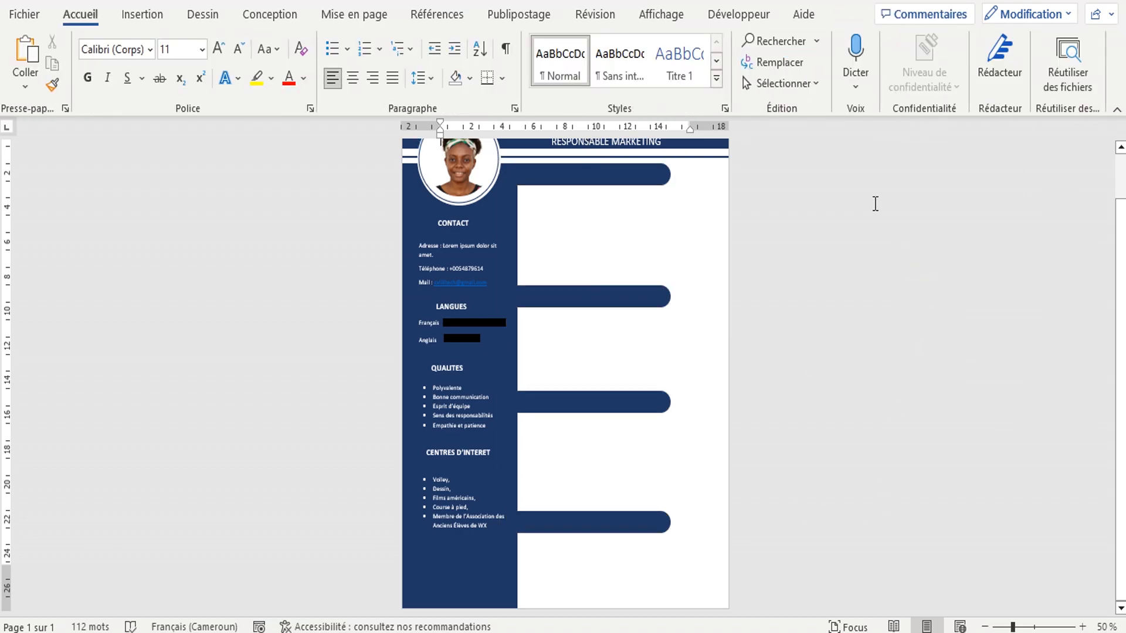
pyautogui.click(629, 301)
pyautogui.click(603, 293)
pyautogui.moveTo(603, 293); pyautogui.dragTo(603, 272)
pyautogui.click(905, 541)
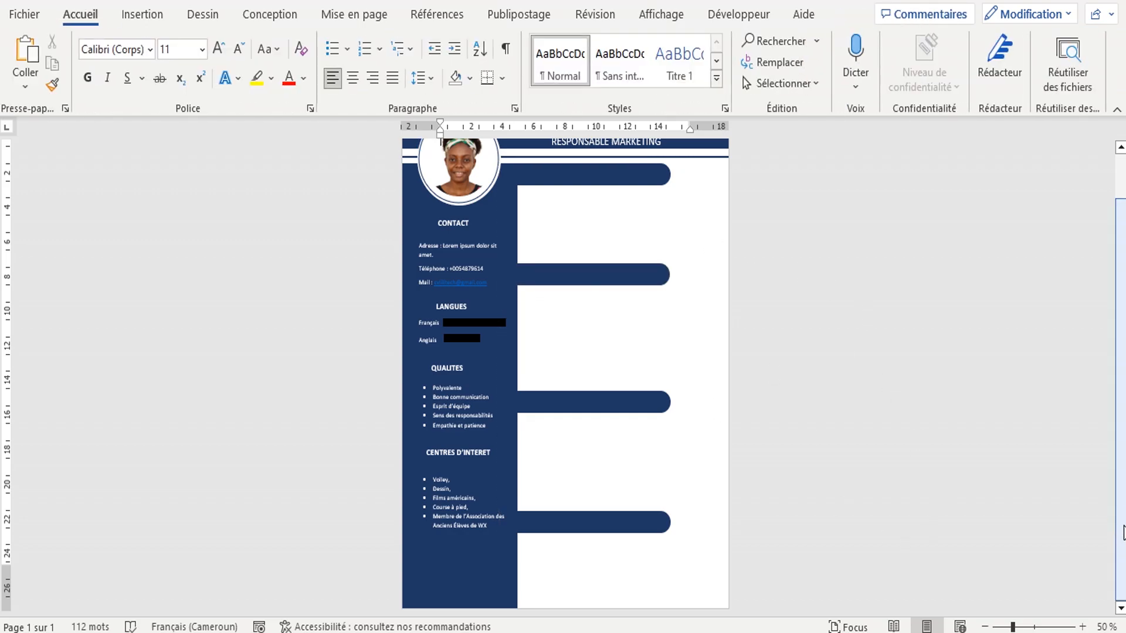
# Step: Copy the PROFIL heading and its paragraph from the sample CV and paste them by the template's first rounded bar
pyautogui.click(418, 599)
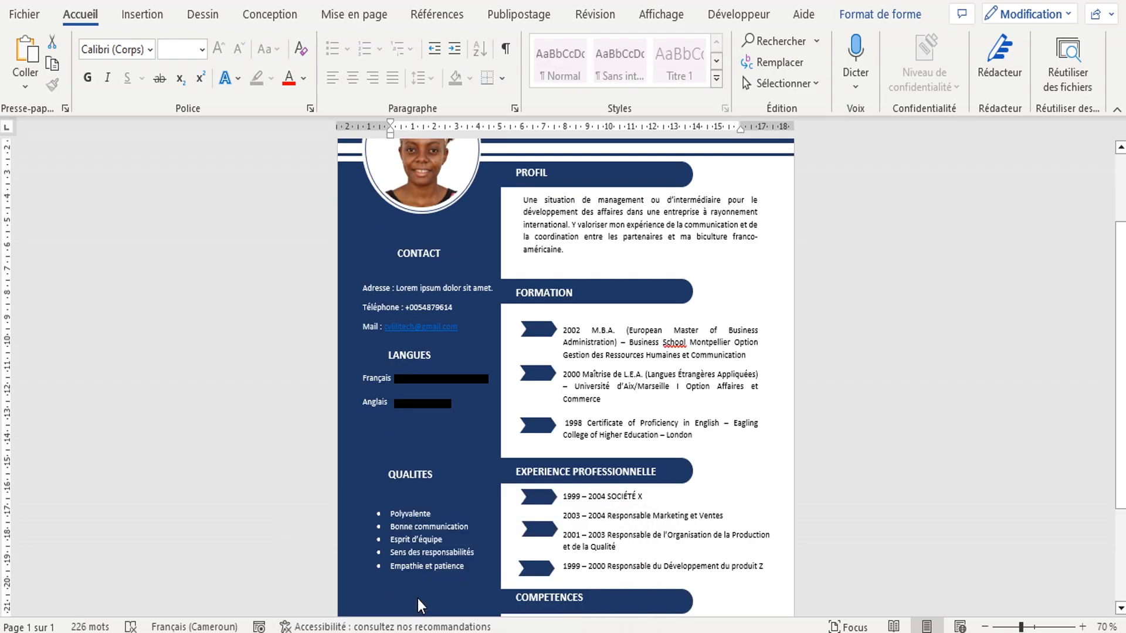
pyautogui.click(596, 191)
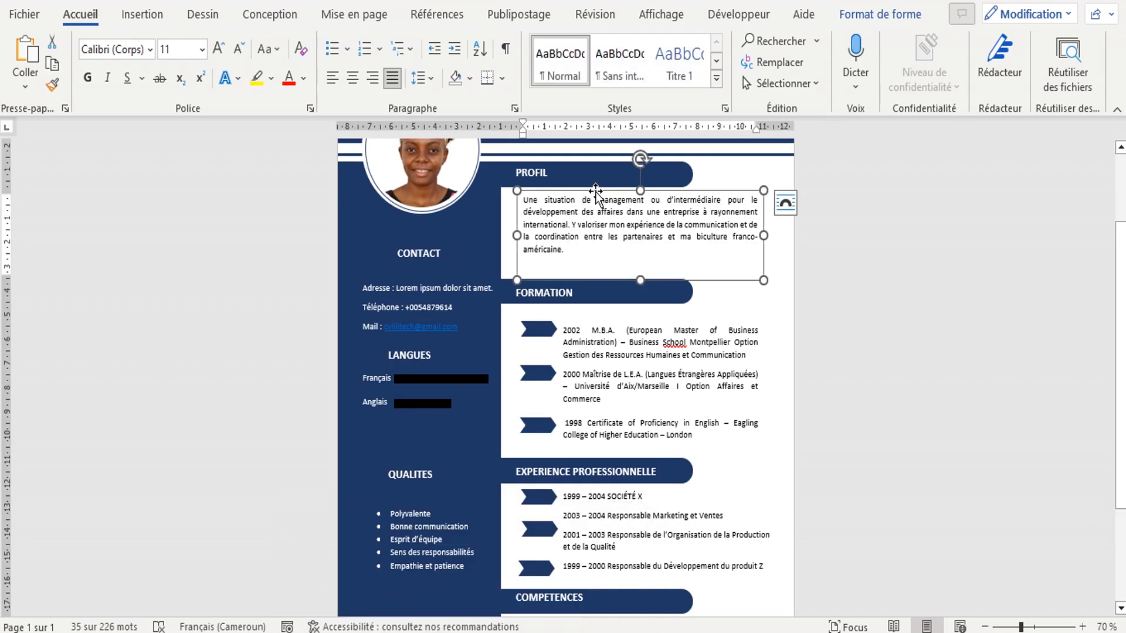
pyautogui.click(539, 166)
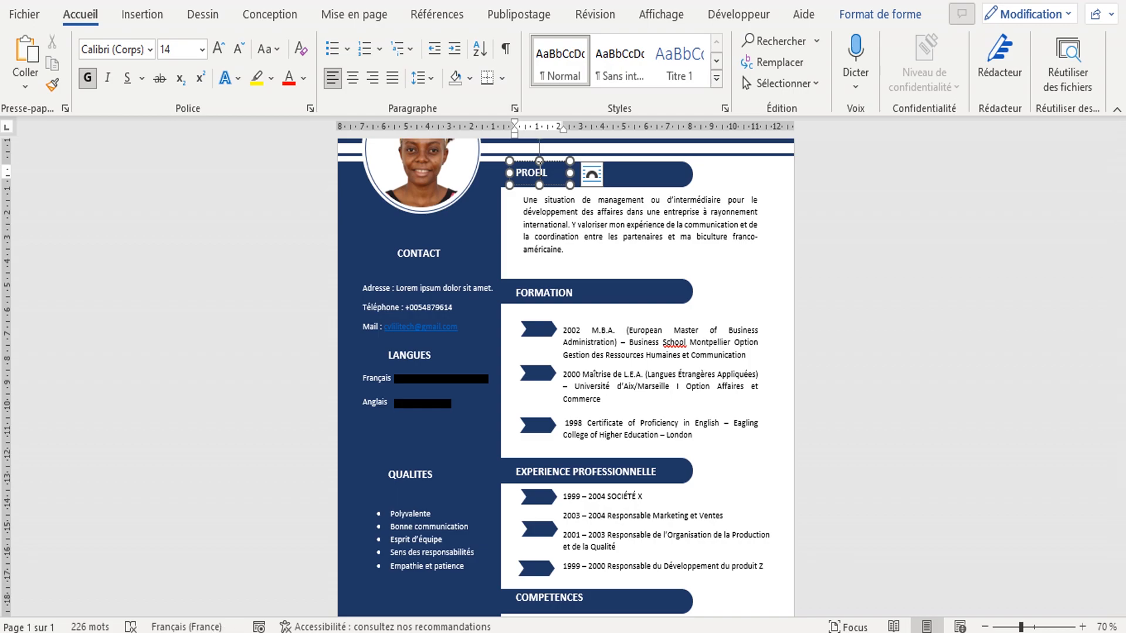
pyautogui.keyDown('shift'); pyautogui.click(582, 225); pyautogui.keyUp('shift')
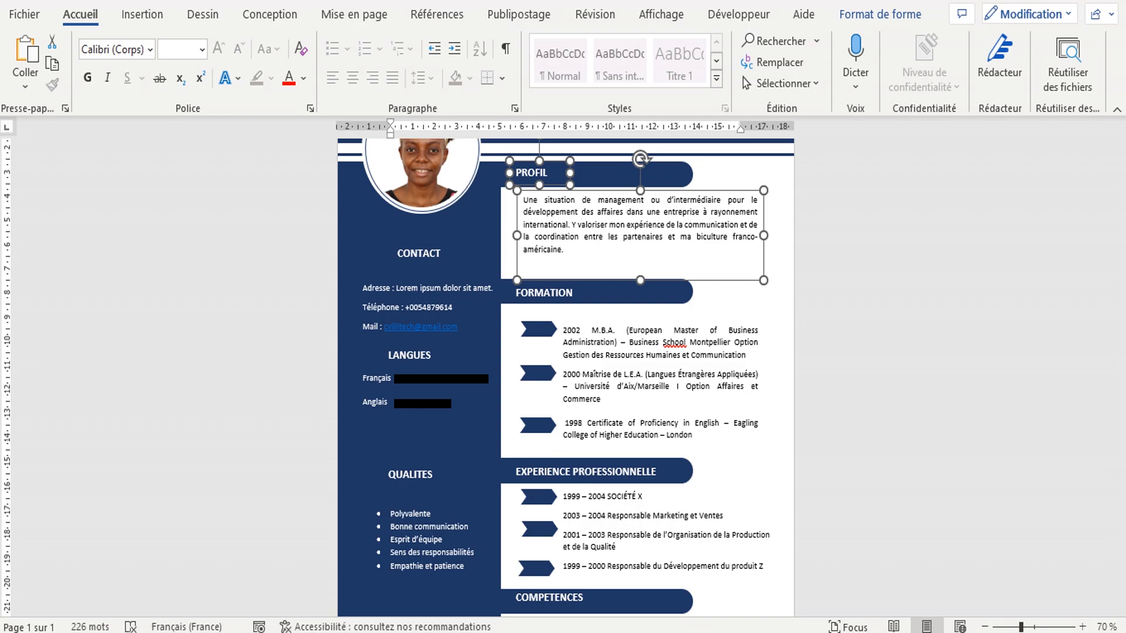
pyautogui.click(504, 578)
pyautogui.hotkey('ctrl', 'v')
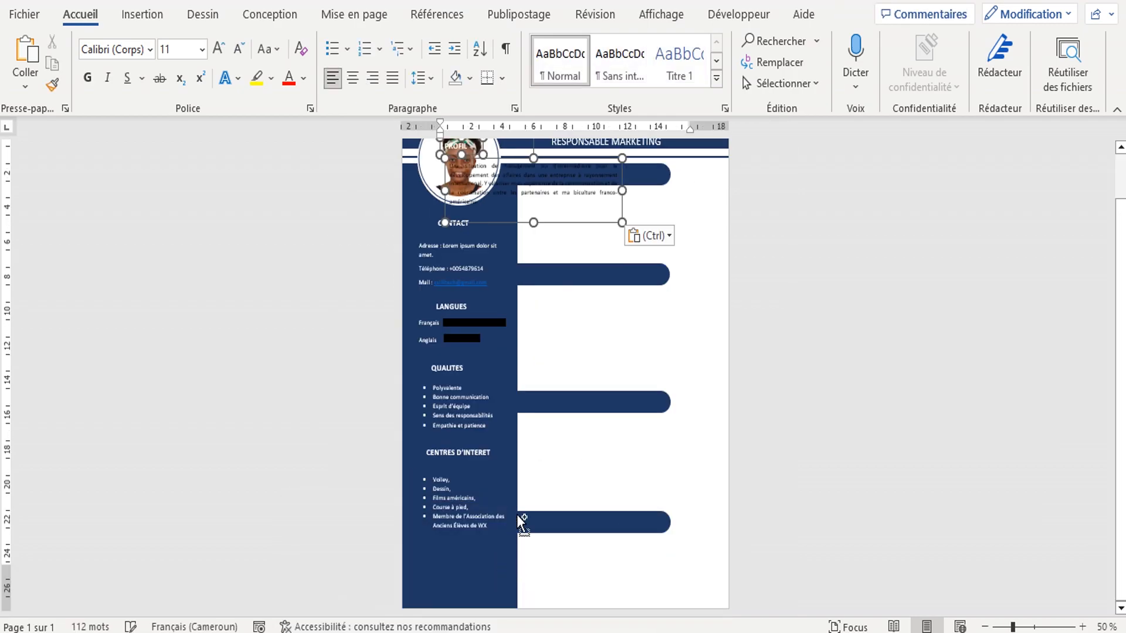
pyautogui.moveTo(584, 223); pyautogui.dragTo(667, 253)
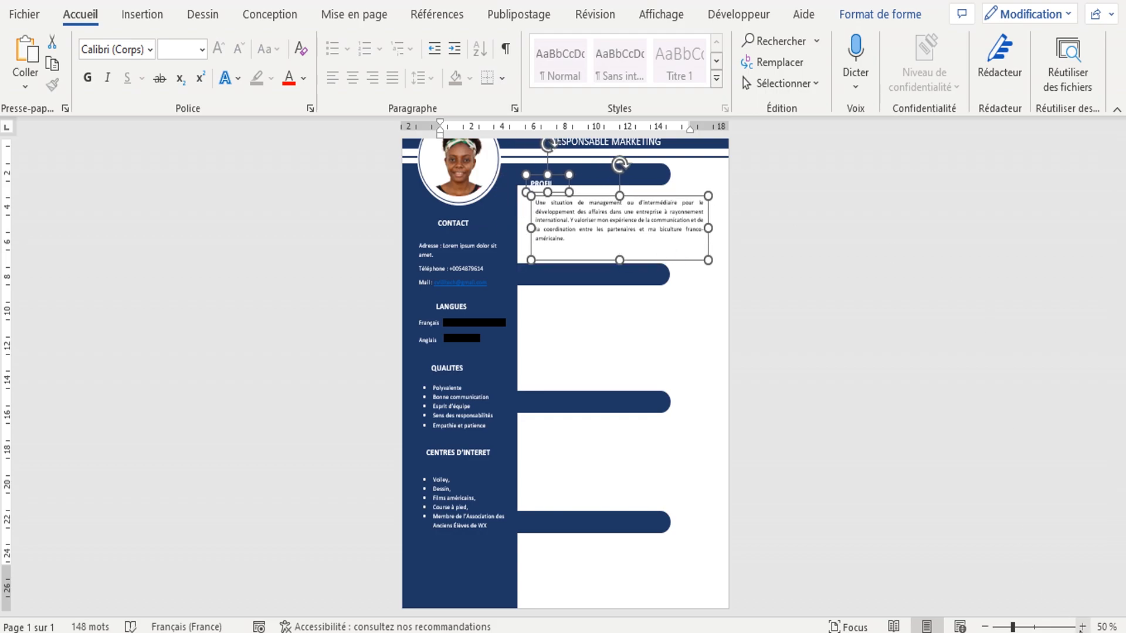
# Step: Place the PROFIL heading inside the first rounded bar and nudge the bar group to sit evenly around it
pyautogui.scroll(4, 562, 190)
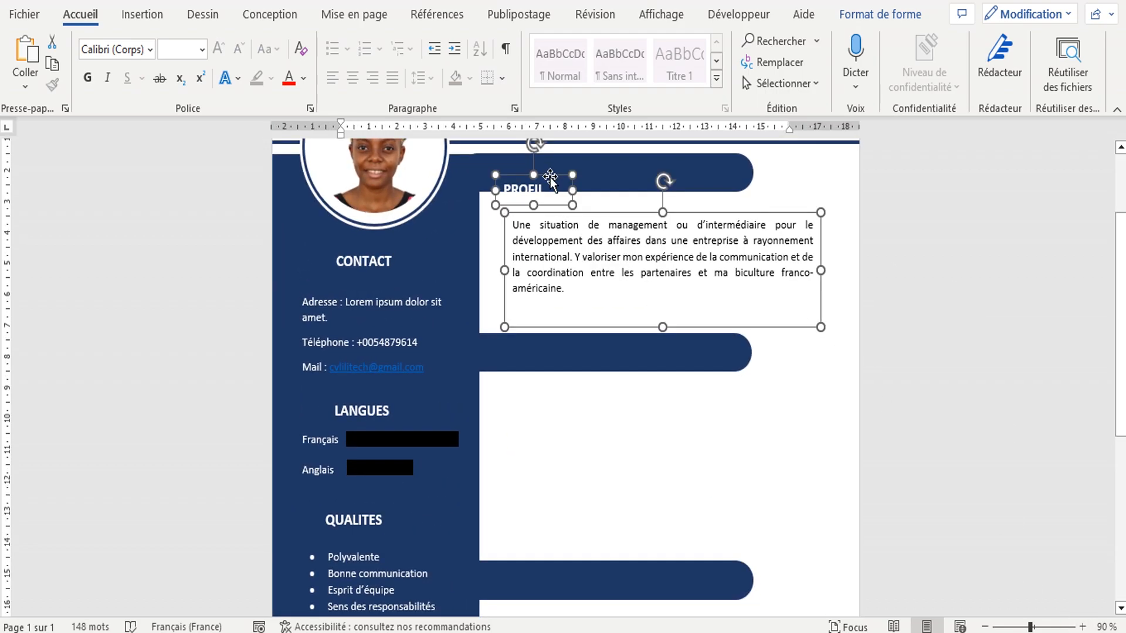
pyautogui.click(539, 188)
pyautogui.moveTo(528, 175); pyautogui.dragTo(538, 163)
pyautogui.click(645, 172)
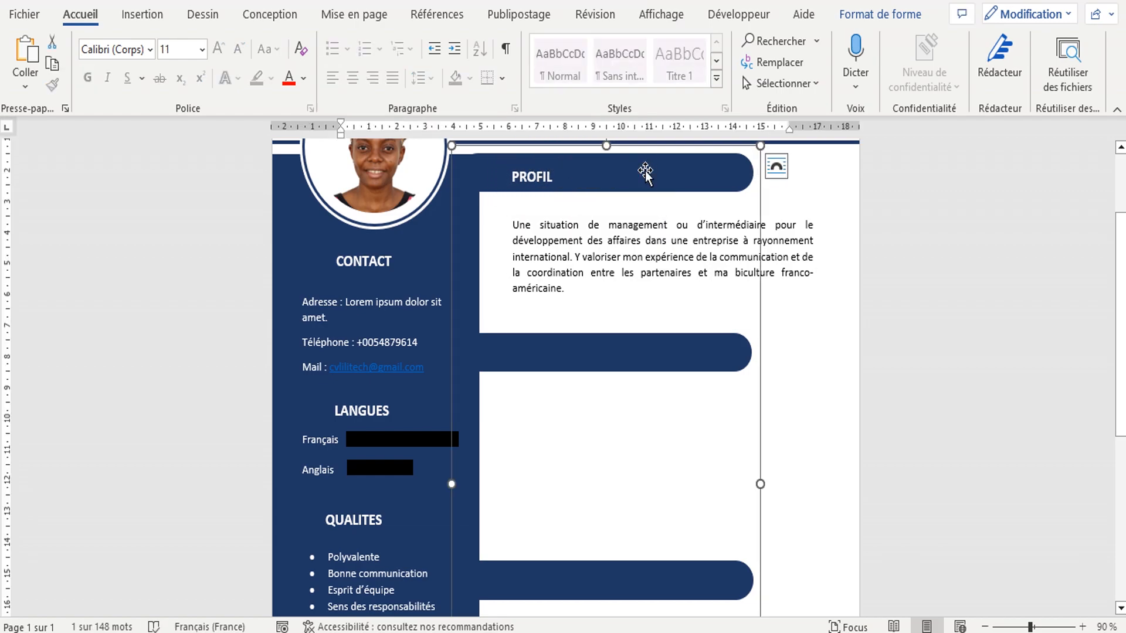
pyautogui.click(778, 235)
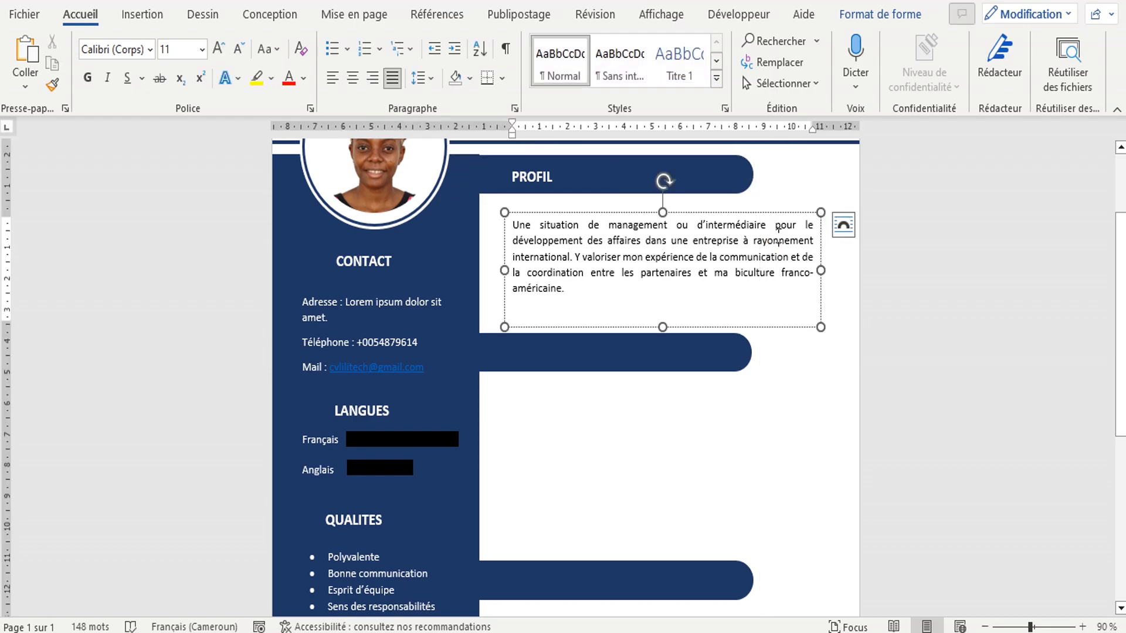
pyautogui.click(725, 172)
pyautogui.click(736, 268)
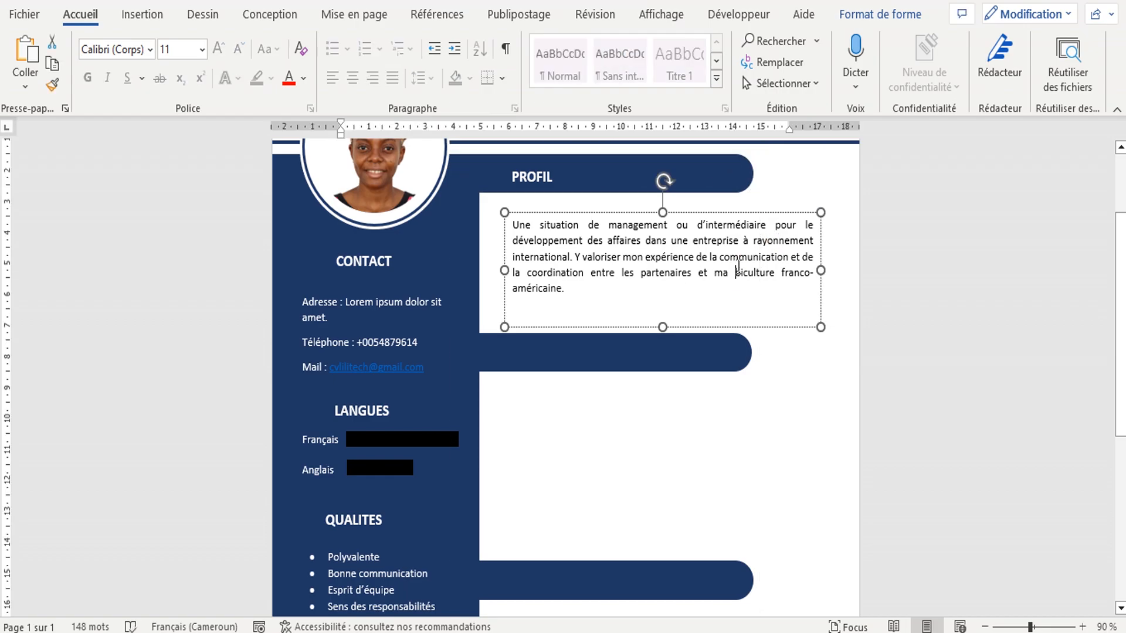
# Step: Shift the profile paragraph closer to the PROFIL bar and the sidebar, and raise the second rounded bar to just below it
pyautogui.moveTo(575, 212); pyautogui.dragTo(559, 200)
pyautogui.moveTo(647, 315); pyautogui.dragTo(647, 284)
pyautogui.click(633, 367)
pyautogui.click(623, 359)
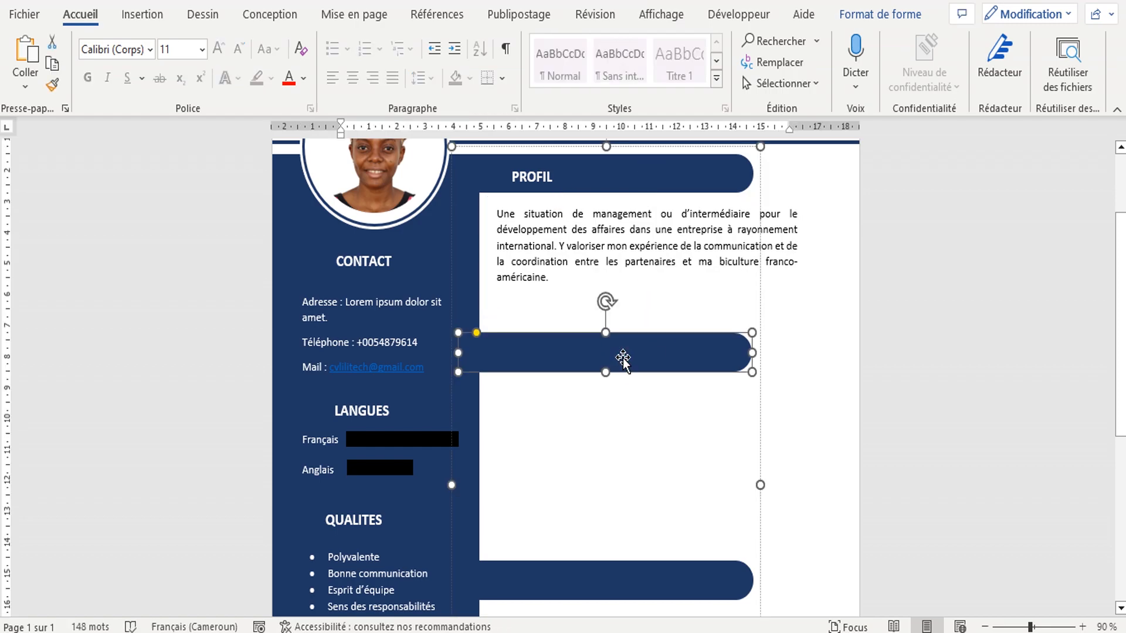
pyautogui.moveTo(581, 354); pyautogui.dragTo(581, 327)
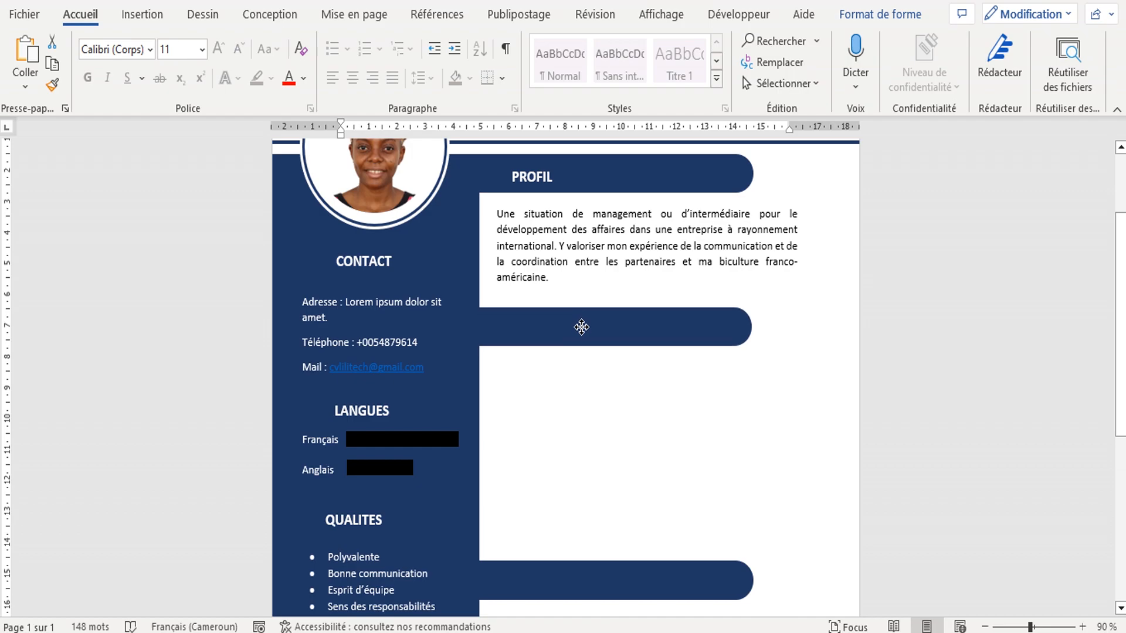
# Step: Copy the FORMATION heading and its education entries from the sample CV and paste them at the template's second bar
pyautogui.moveTo(463, 632)
pyautogui.click(373, 581)
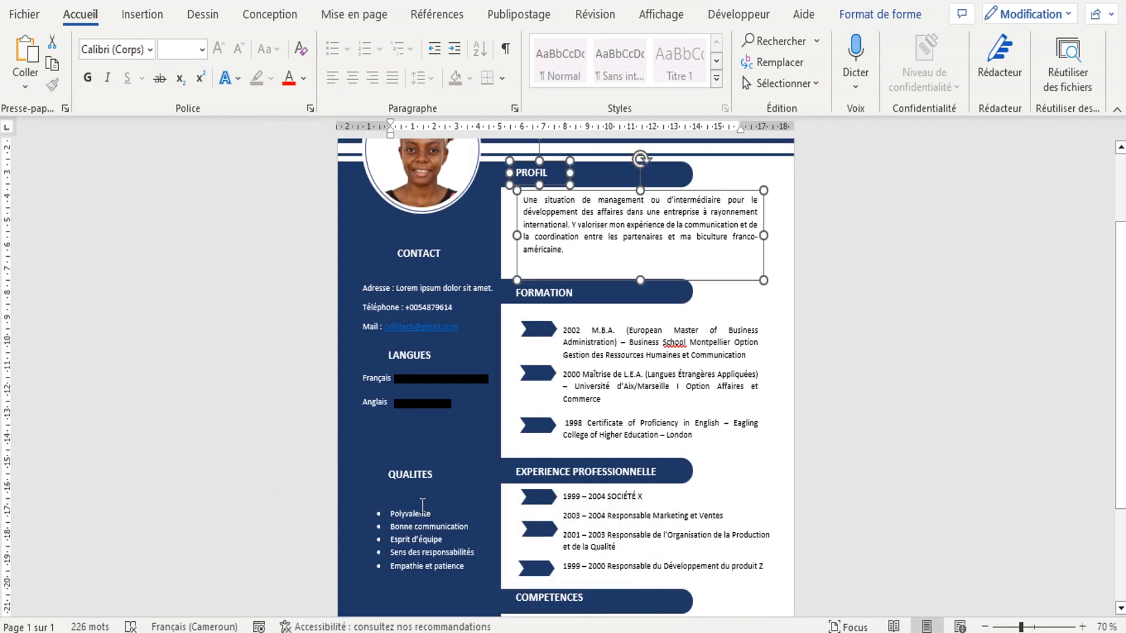
pyautogui.click(543, 292)
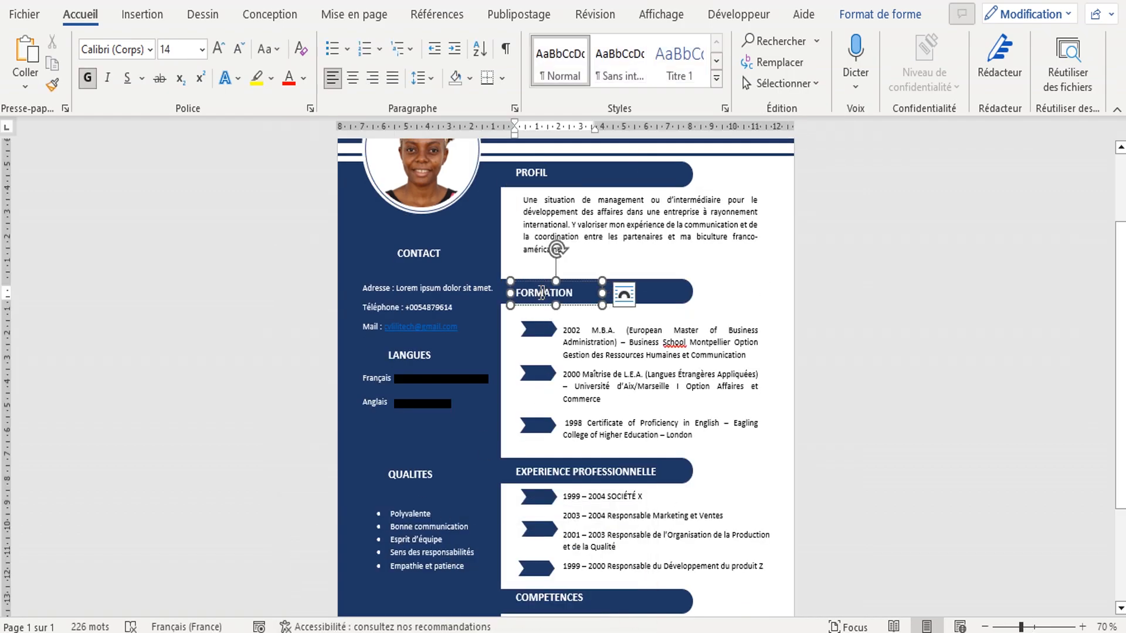
pyautogui.keyDown('shift'); pyautogui.click(605, 377); pyautogui.keyUp('shift')
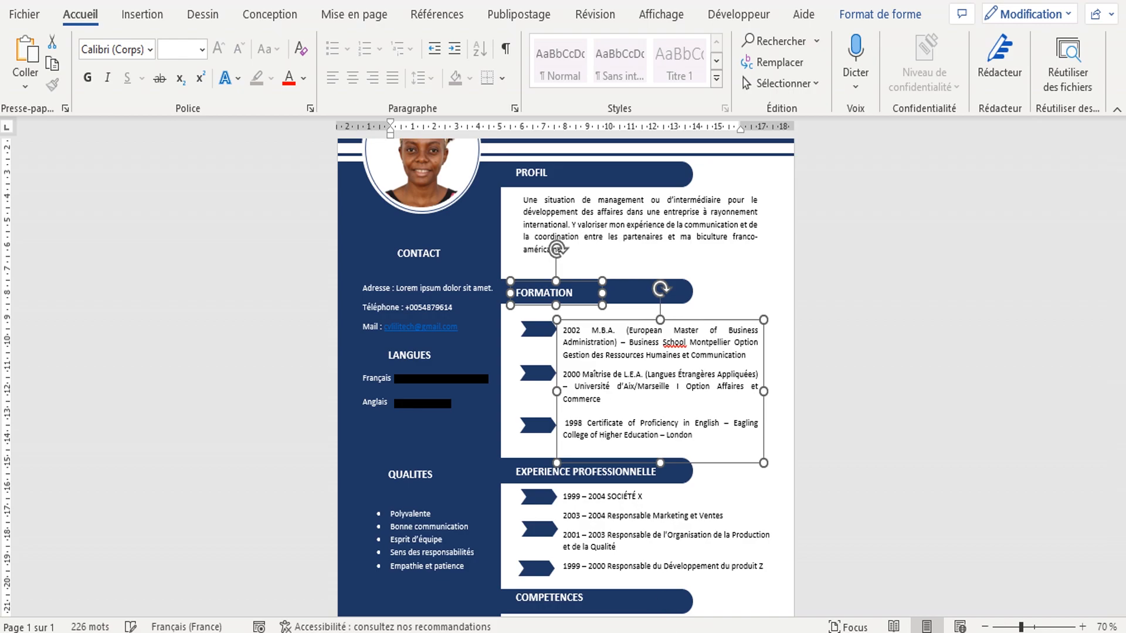
pyautogui.moveTo(463, 632)
pyautogui.click(533, 598)
pyautogui.hotkey('ctrl', 'v')
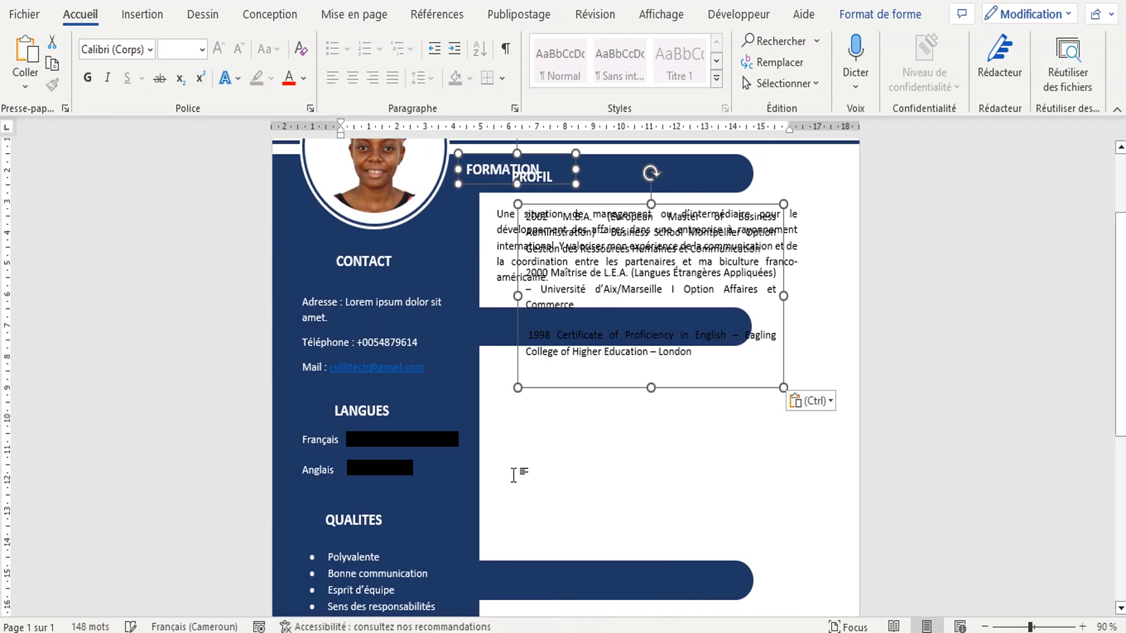
pyautogui.moveTo(572, 386); pyautogui.dragTo(563, 547)
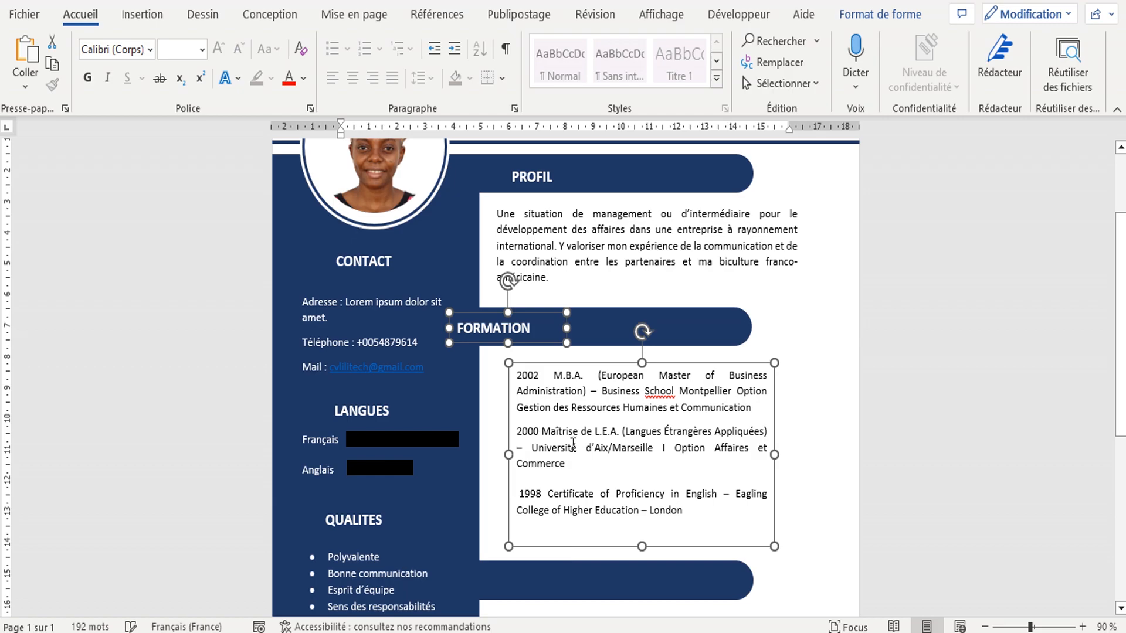
# Step: Align the FORMATION heading with PROFIL inside its bar and shift the education text right, leaving room for markers
pyautogui.click(698, 355)
pyautogui.click(520, 327)
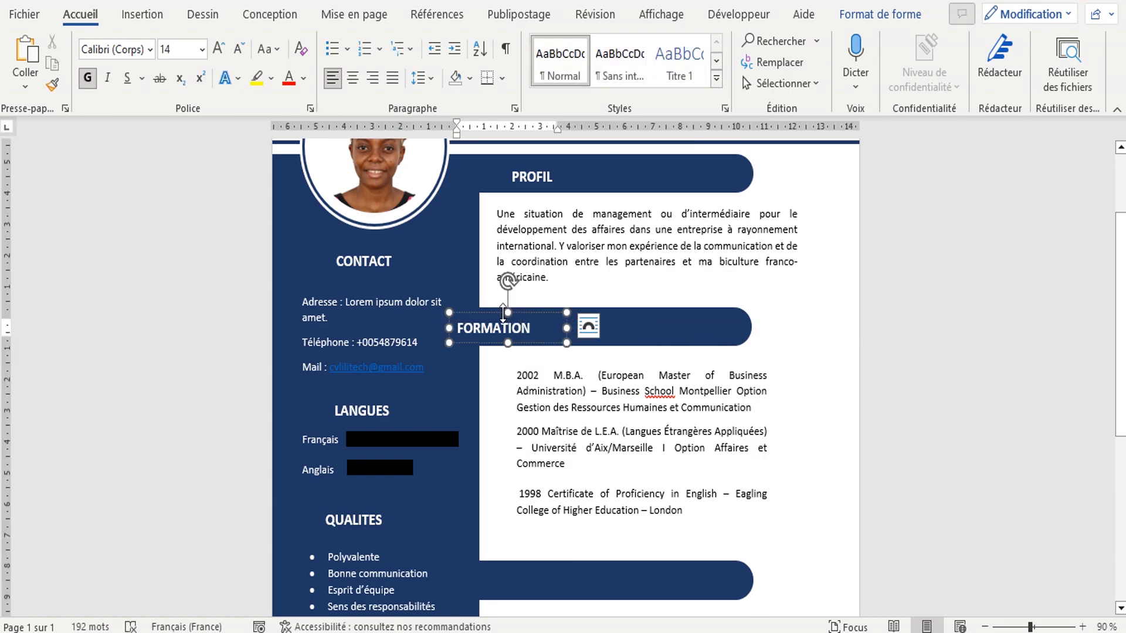
pyautogui.moveTo(499, 314); pyautogui.dragTo(553, 314)
pyautogui.click(568, 388)
pyautogui.moveTo(578, 392); pyautogui.dragTo(565, 362)
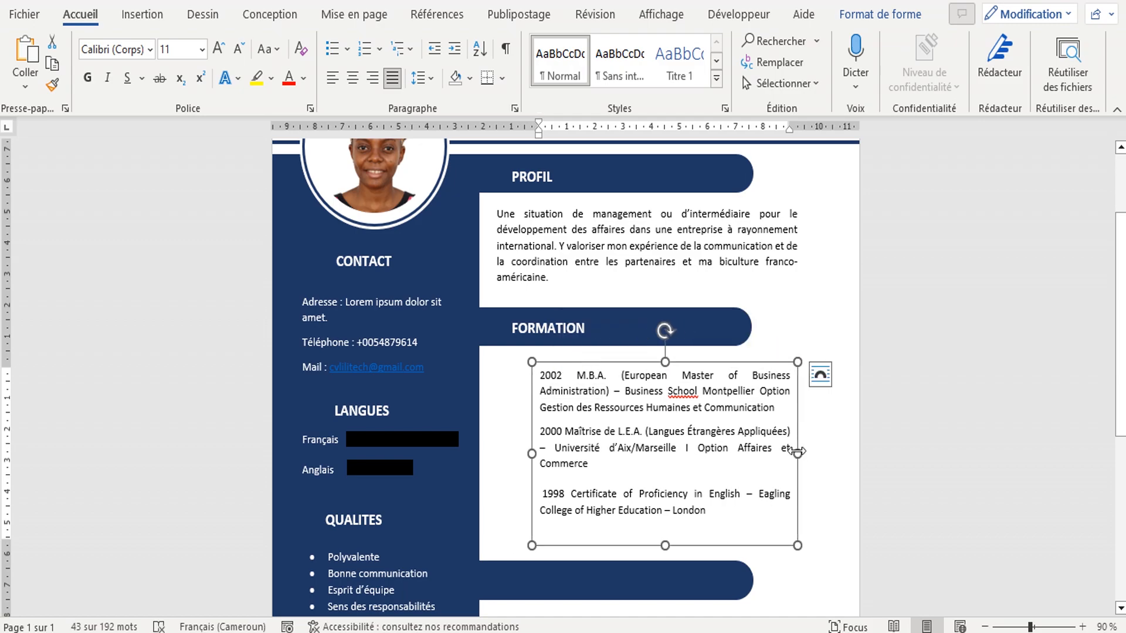
pyautogui.moveTo(739, 363); pyautogui.dragTo(747, 365)
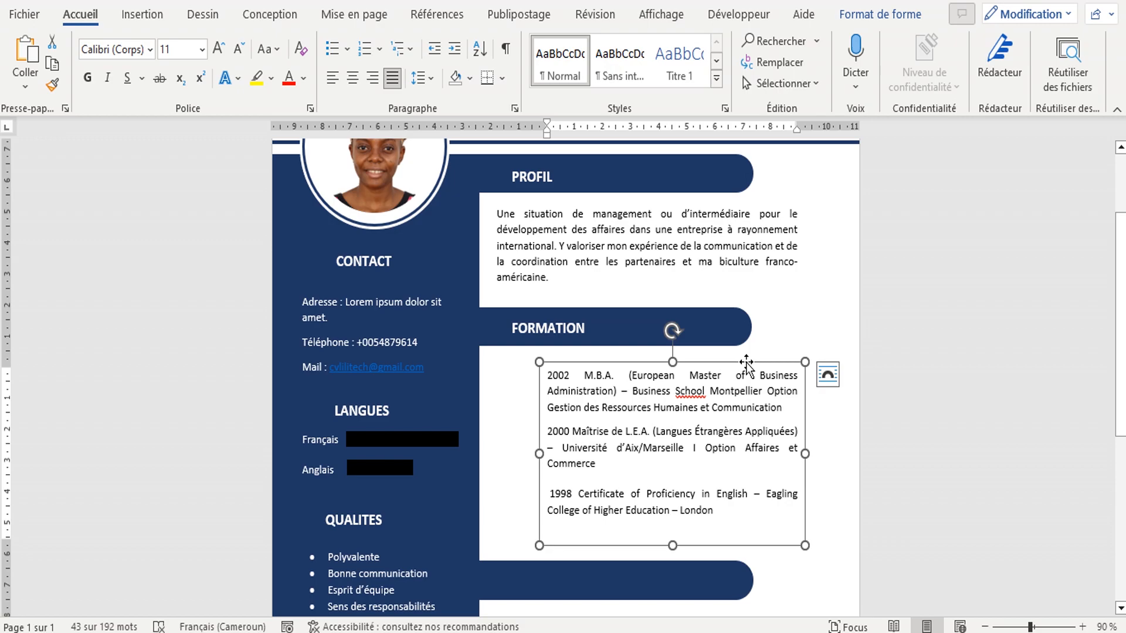
# Step: Draw a chevron arrow about 1.54 cm wide and 0.48 cm high beside the 2002 M.B.A. entry
pyautogui.click(150, 18)
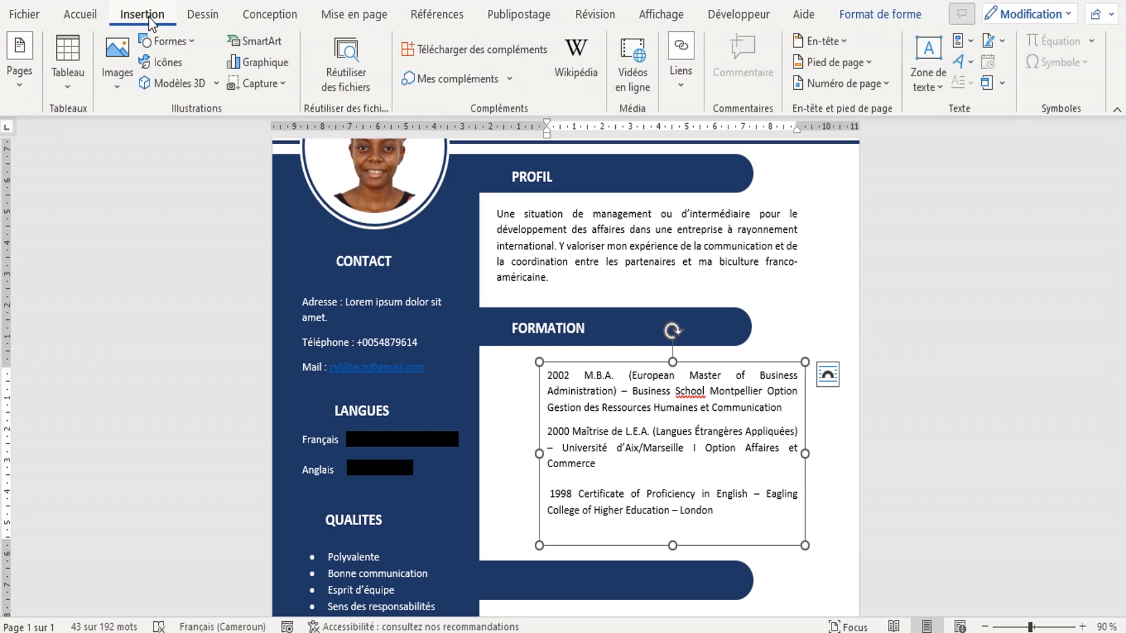
pyautogui.click(190, 40)
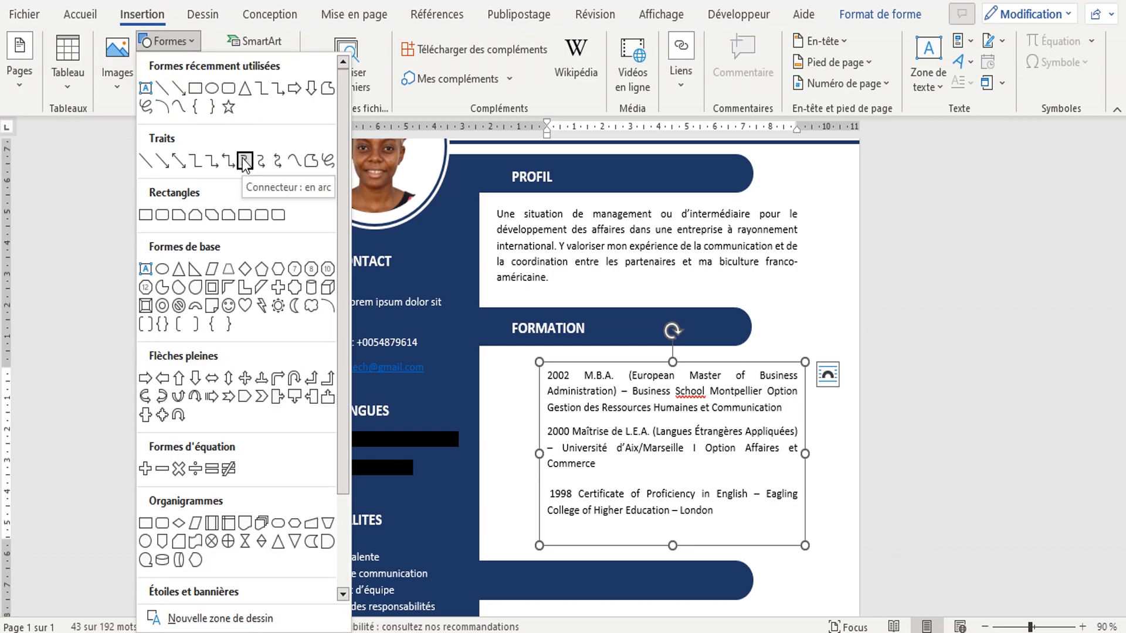
pyautogui.click(262, 398)
pyautogui.moveTo(489, 374); pyautogui.dragTo(532, 389)
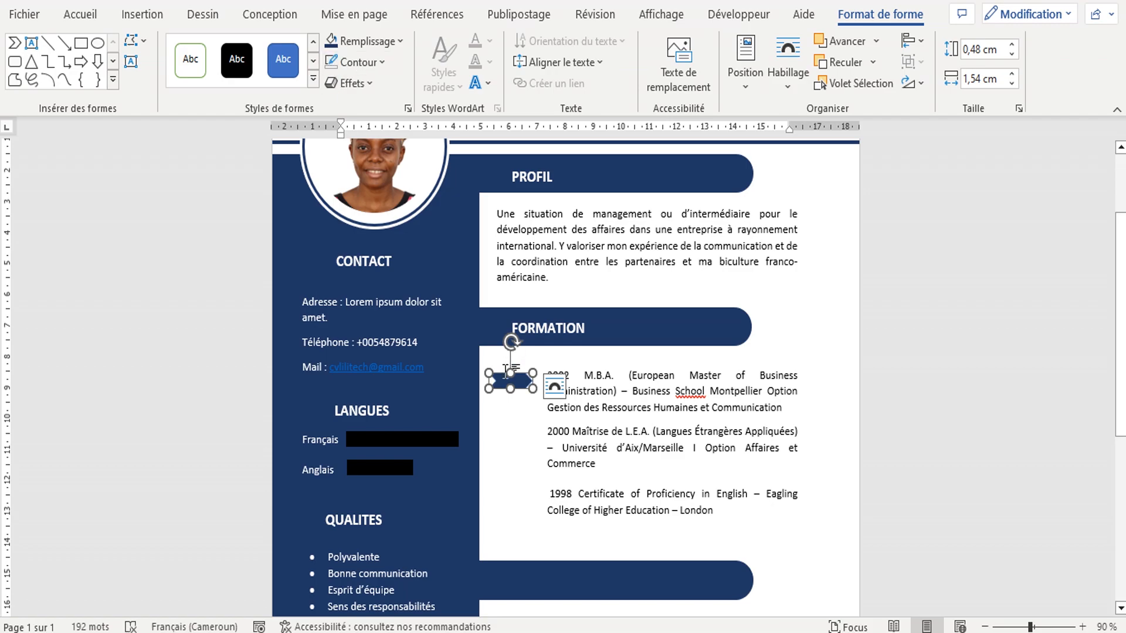
# Step: Duplicate the chevron twice and place the copies beside the 2000 Maîtrise and 1998 Certificate entries
pyautogui.click(520, 433)
pyautogui.click(520, 433)
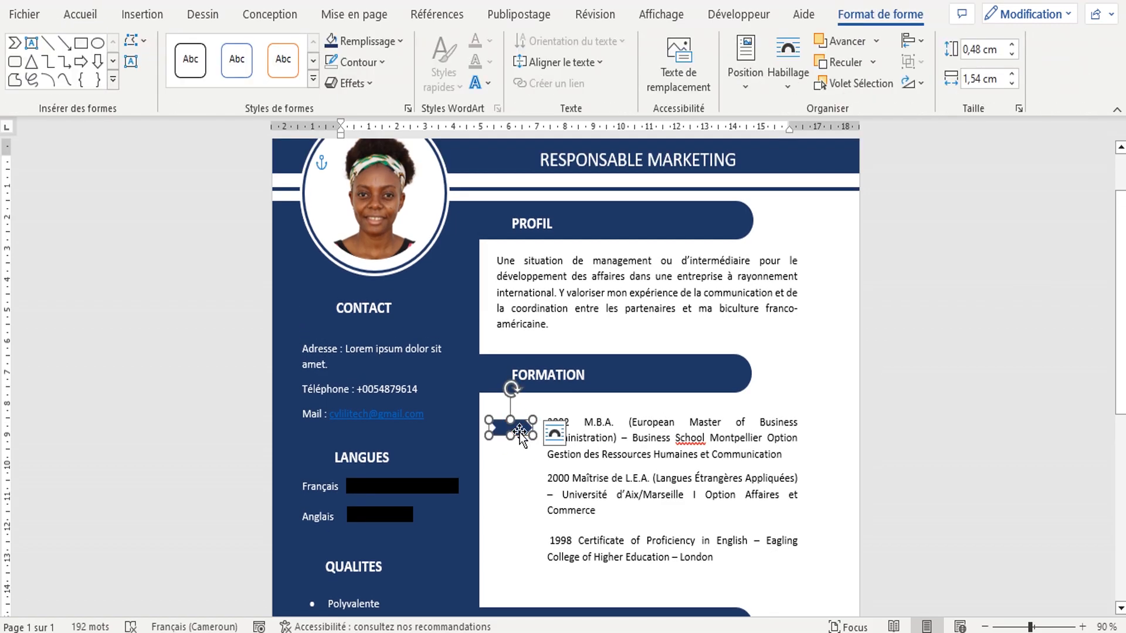
pyautogui.hotkey('ctrl', 'd')
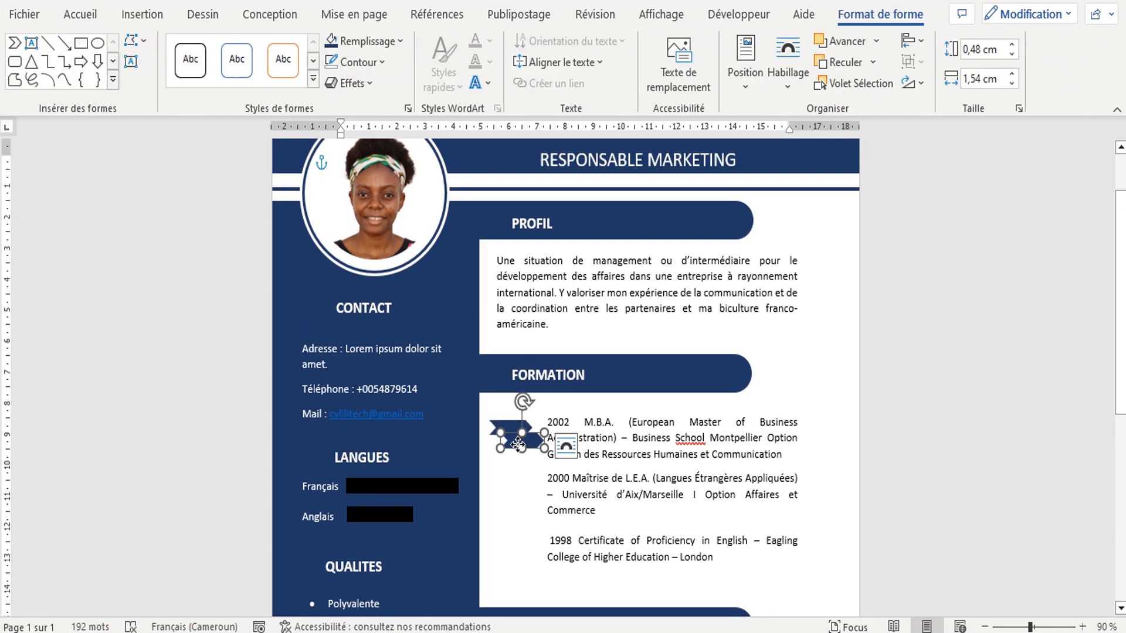
pyautogui.moveTo(519, 443); pyautogui.dragTo(512, 476)
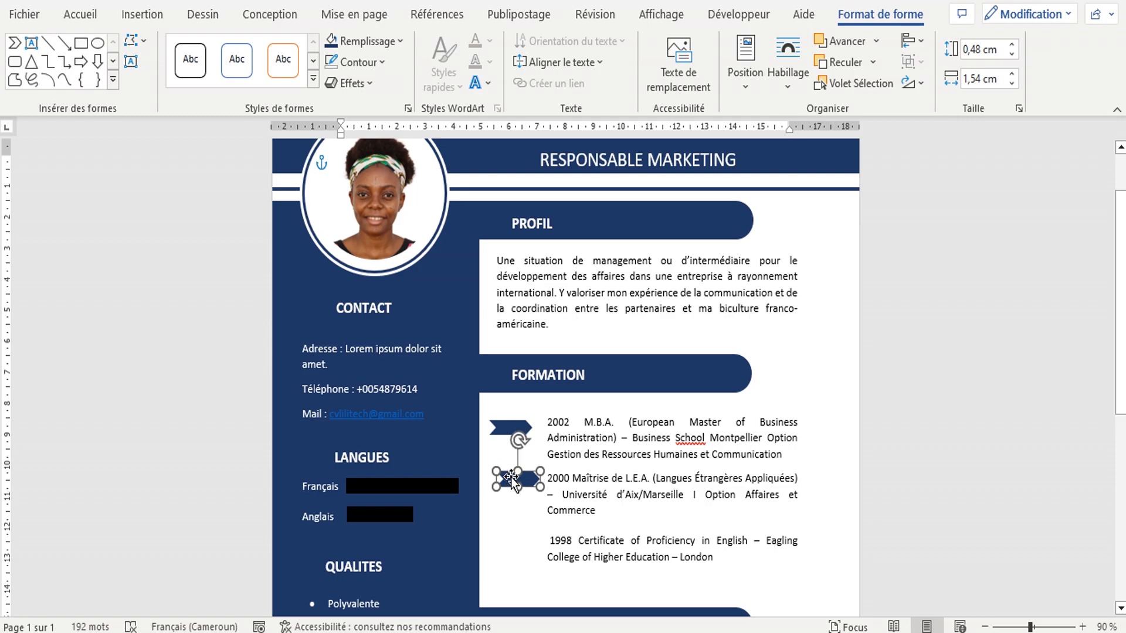
pyautogui.hotkey('ctrl', 'd')
pyautogui.moveTo(523, 495); pyautogui.dragTo(511, 548)
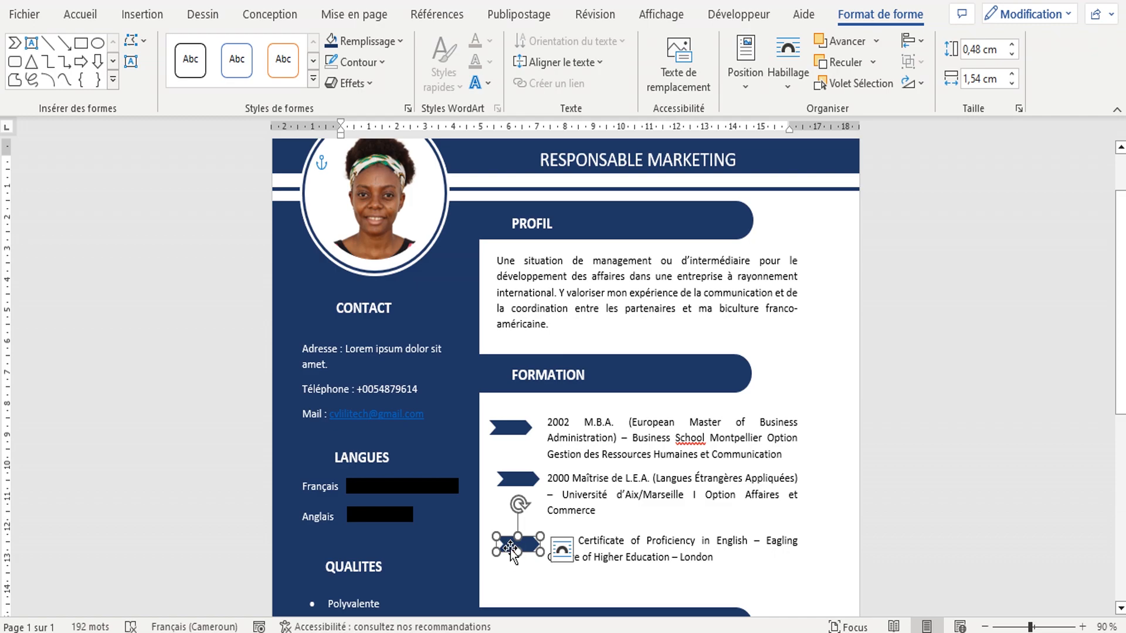
# Step: Select the three FORMATION chevrons, align them on a common vertical axis and group them
pyautogui.keyDown('shift'); pyautogui.click(514, 478); pyautogui.keyUp('shift')
pyautogui.keyDown('shift'); pyautogui.click(509, 427); pyautogui.keyUp('shift')
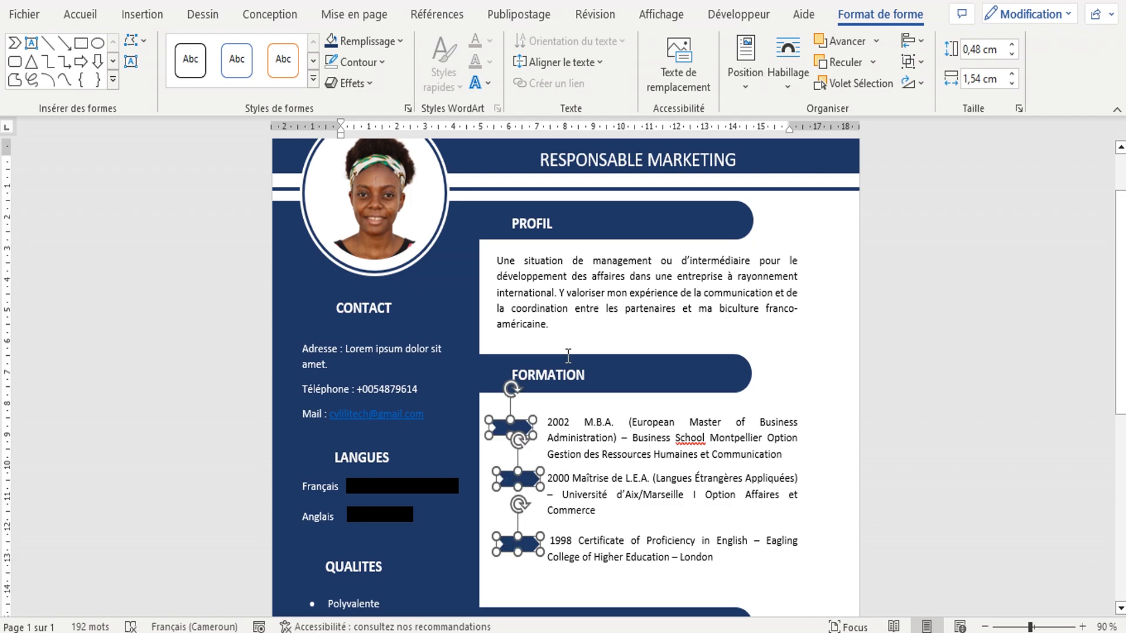
pyautogui.click(913, 40)
pyautogui.click(930, 89)
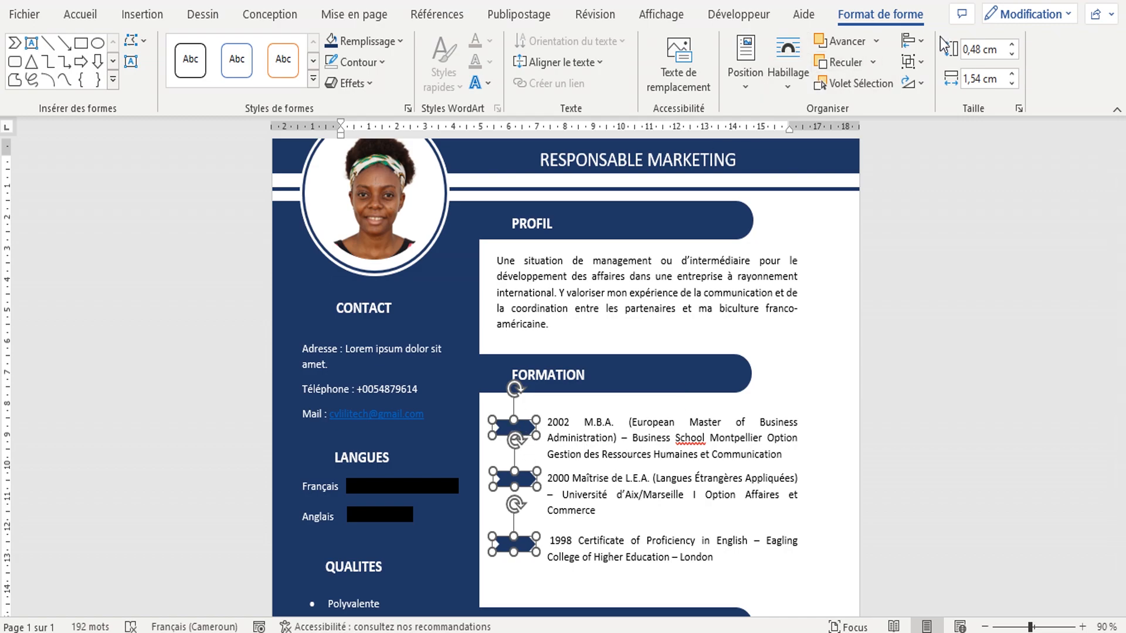
pyautogui.click(912, 61)
pyautogui.click(930, 90)
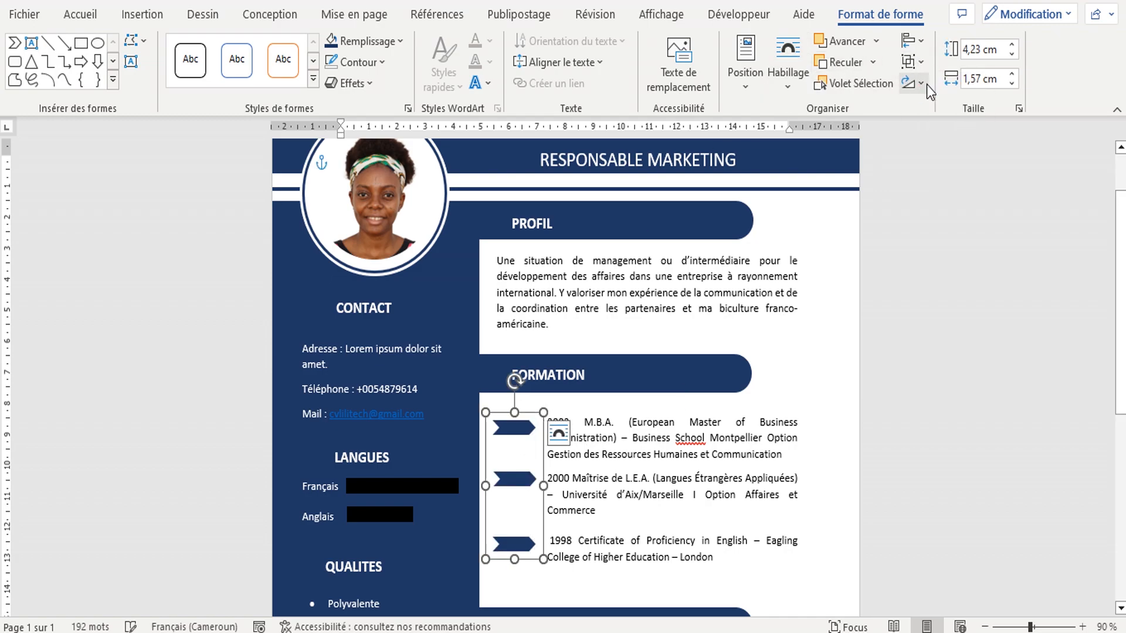
pyautogui.click(783, 455)
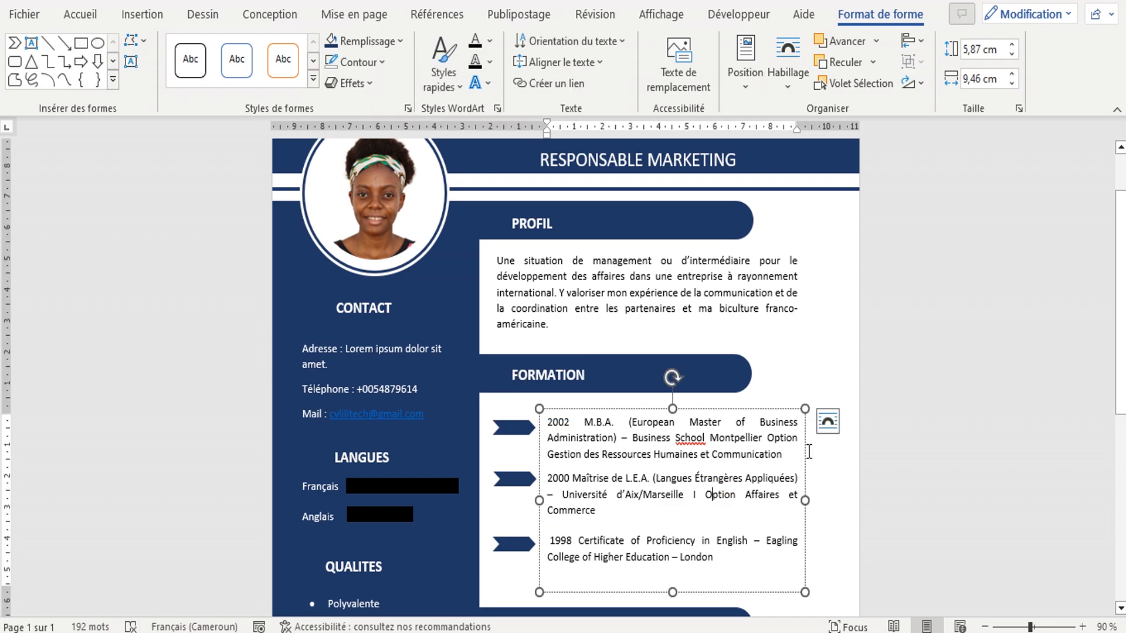
pyautogui.click(1070, 416)
# Step: Move the third rounded bar up to just below the last FORMATION entry
pyautogui.scroll(-5, 633, 463)
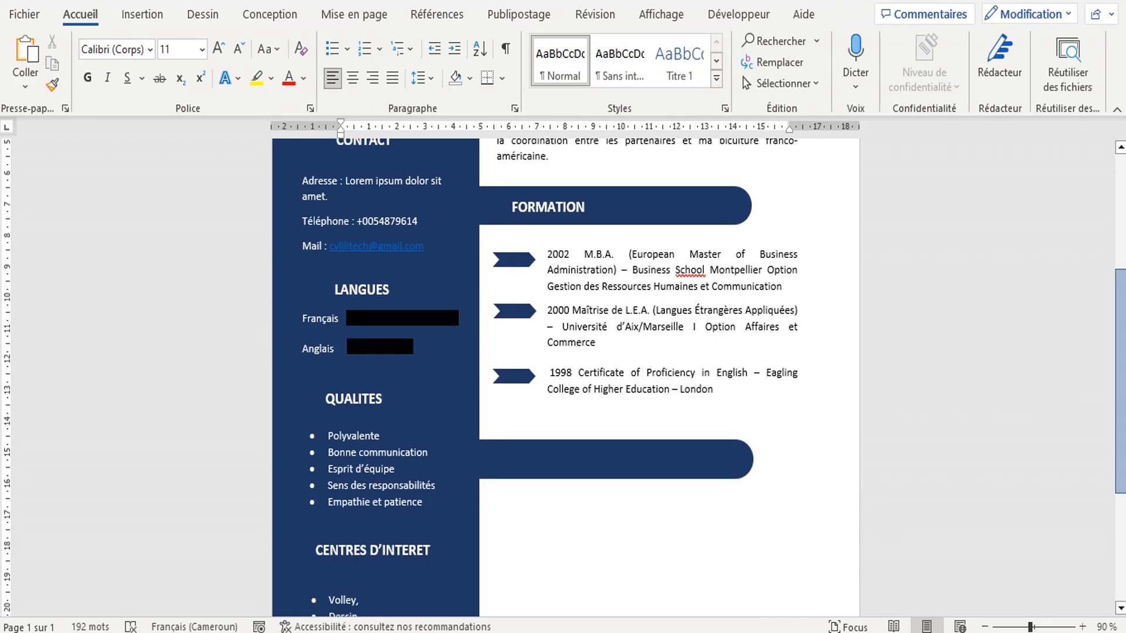
pyautogui.click(633, 463)
pyautogui.moveTo(632, 464); pyautogui.dragTo(659, 437)
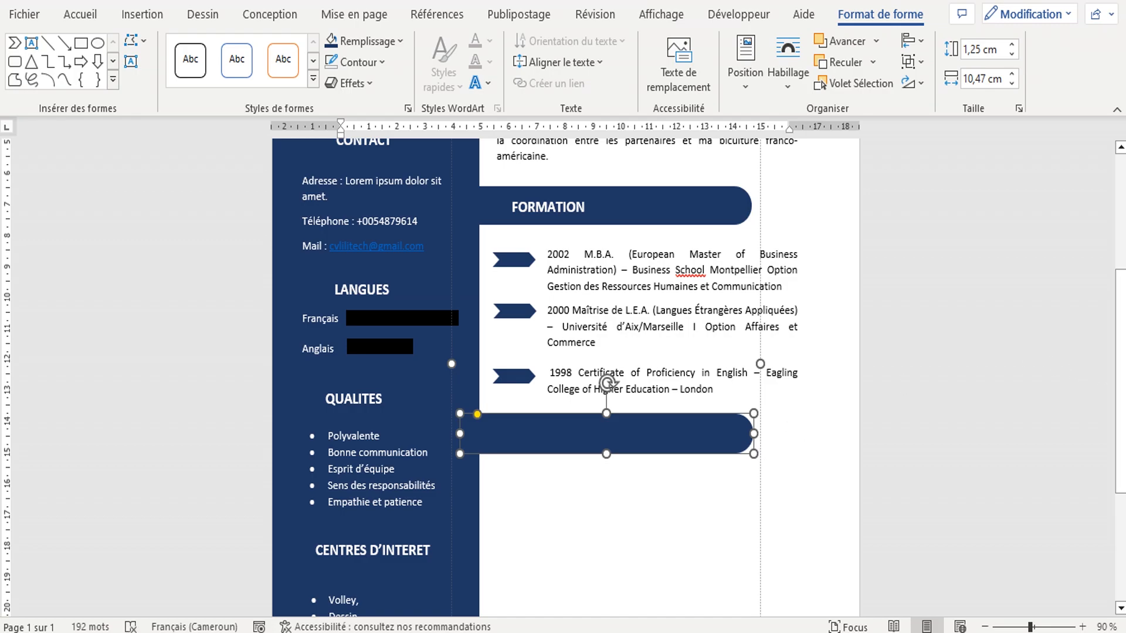
# Step: Copy the EXPERIENCE PROFESSIONNELLE heading box and its entries text box from the sample CV and paste them into the template
pyautogui.scroll(-6, 1079, 370)
pyautogui.scroll(1, 565, 375)
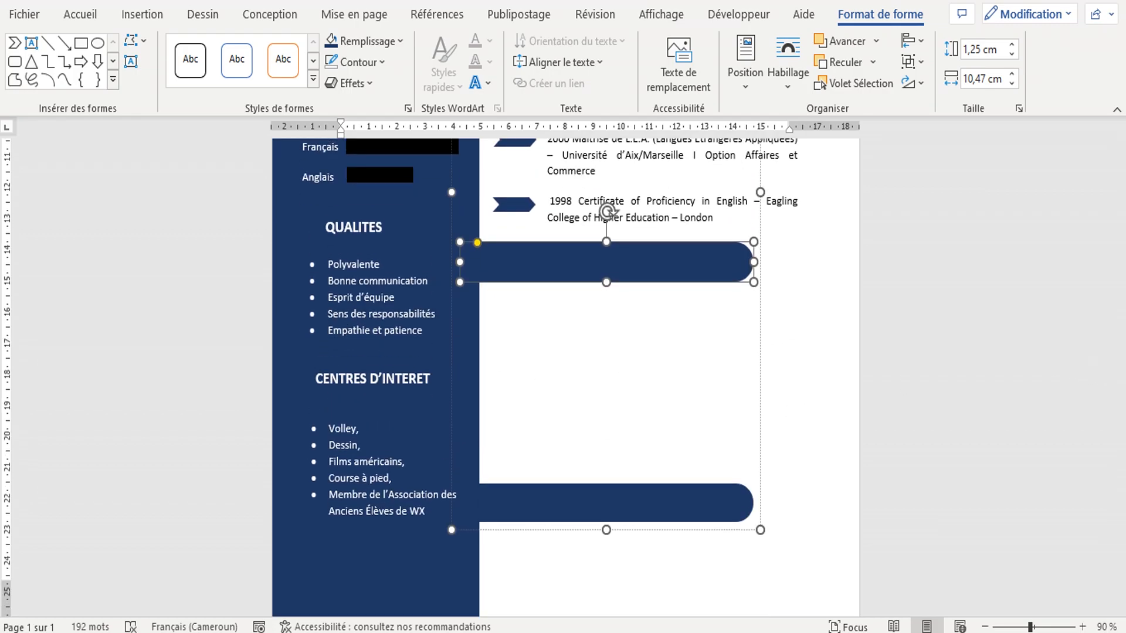
pyautogui.click(395, 597)
pyautogui.click(530, 472)
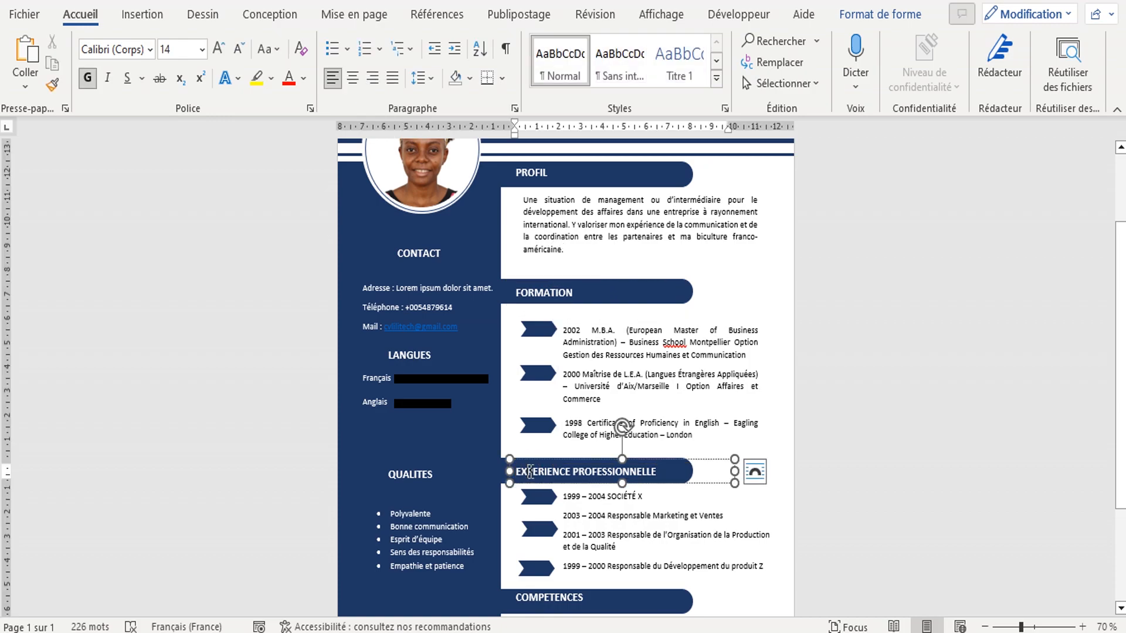
pyautogui.keyDown('shift'); pyautogui.click(596, 524); pyautogui.keyUp('shift')
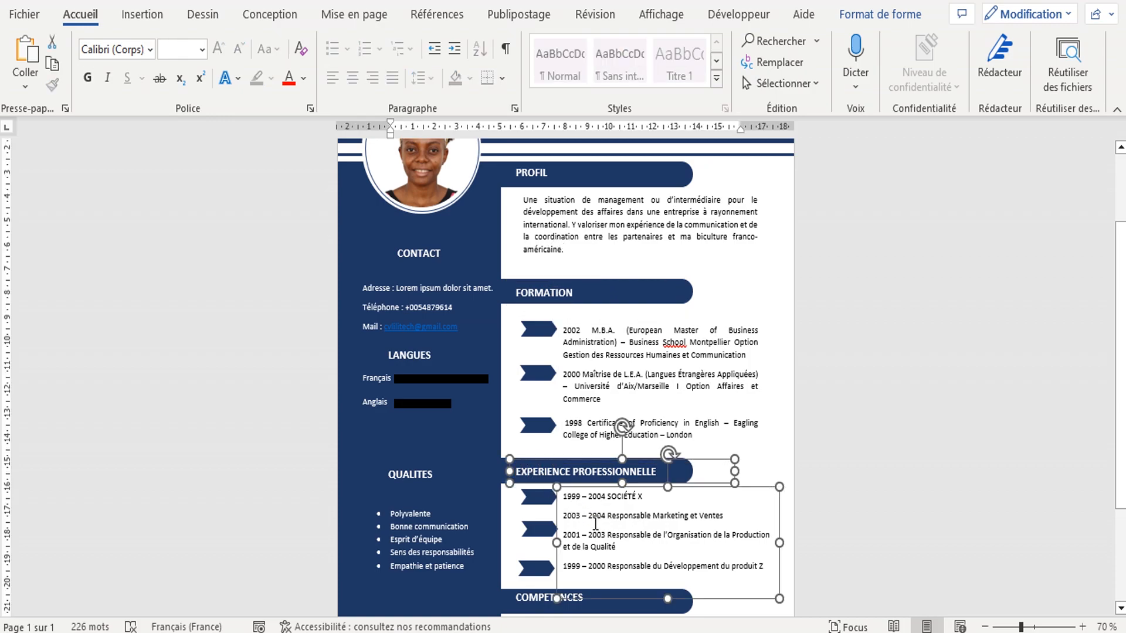
pyautogui.click(499, 604)
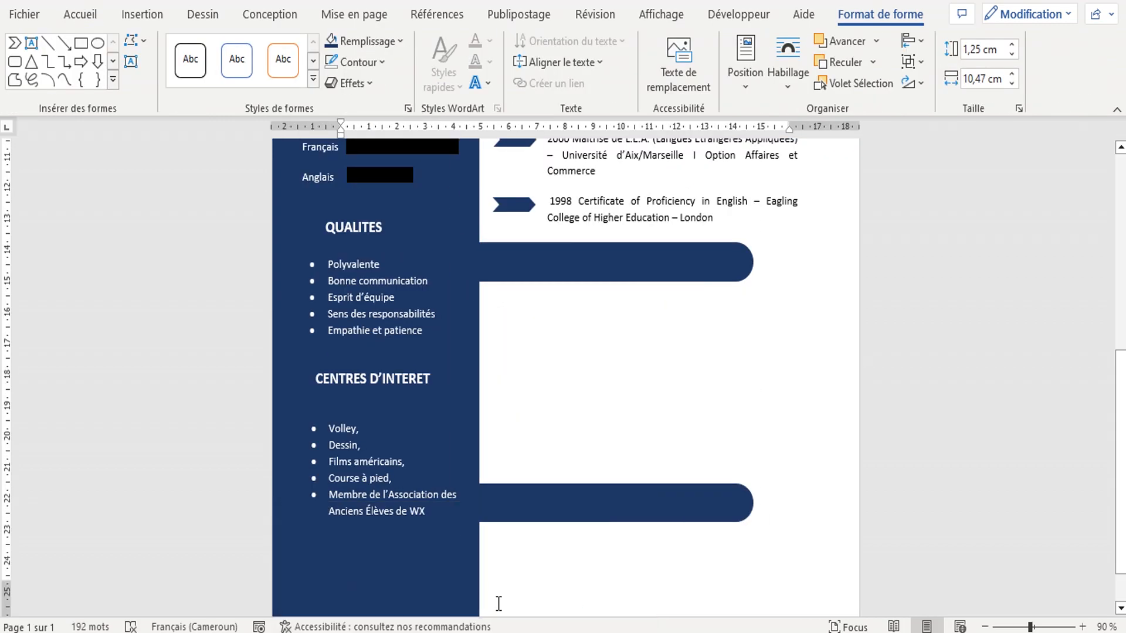
pyautogui.hotkey('ctrl', 'v')
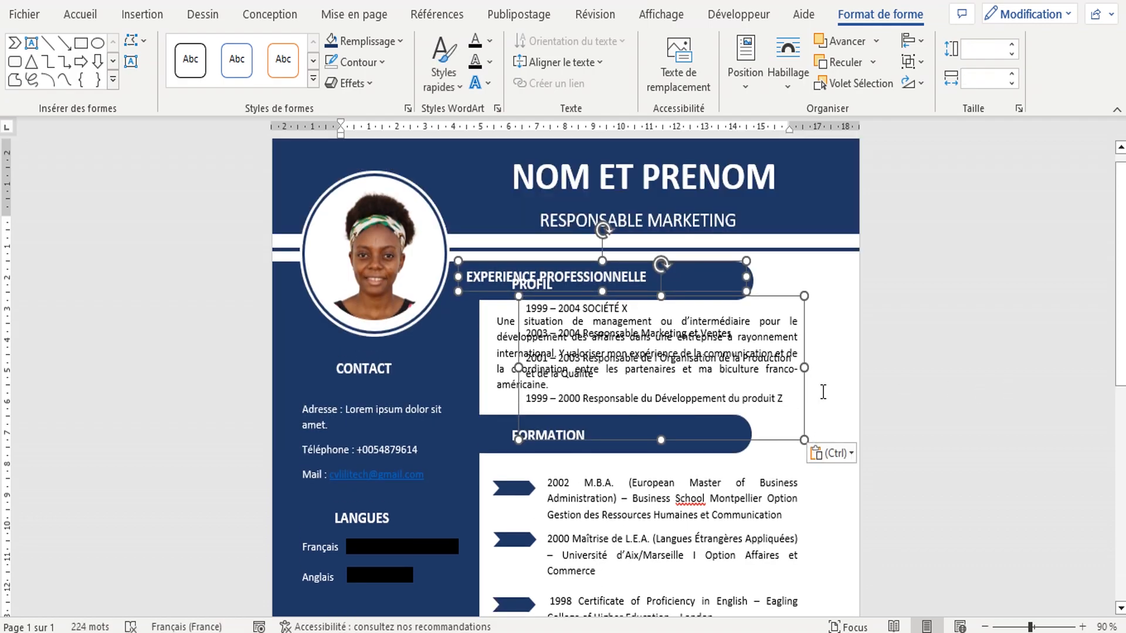
# Step: Move the pasted boxes down together so the EXPERIENCE PROFESSIONNELLE heading sits on the third rounded bar
pyautogui.moveTo(1121, 344); pyautogui.dragTo(1122, 418)
pyautogui.moveTo(784, 286); pyautogui.dragTo(804, 613)
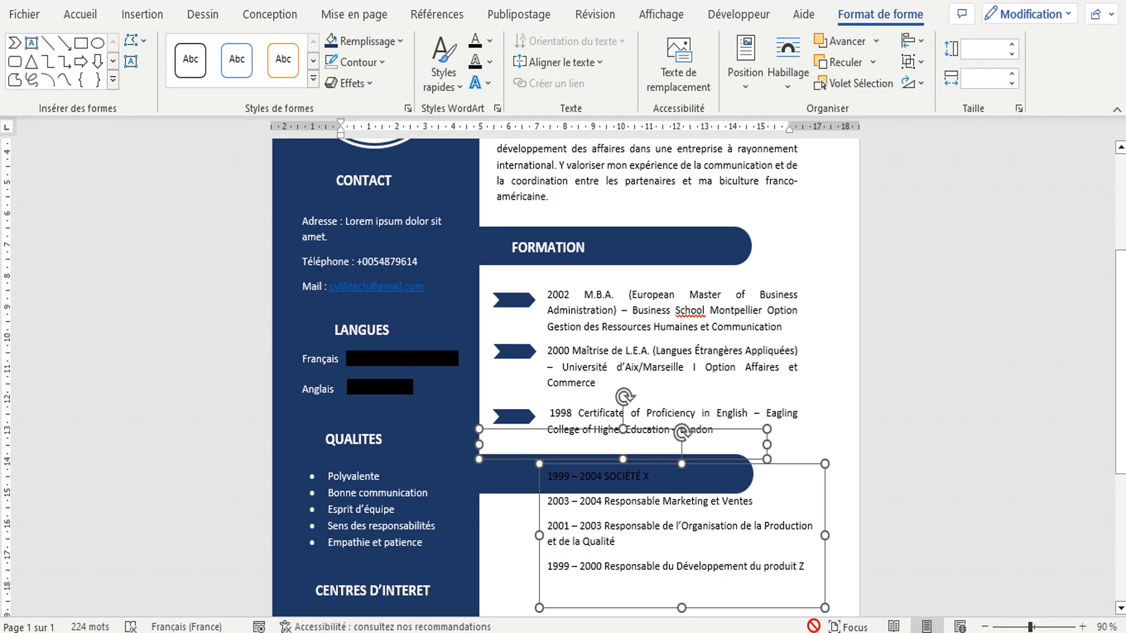
pyautogui.hotkey('ctrl', 'z')
pyautogui.moveTo(796, 323); pyautogui.dragTo(811, 599)
pyautogui.moveTo(1122, 409); pyautogui.dragTo(1121, 519)
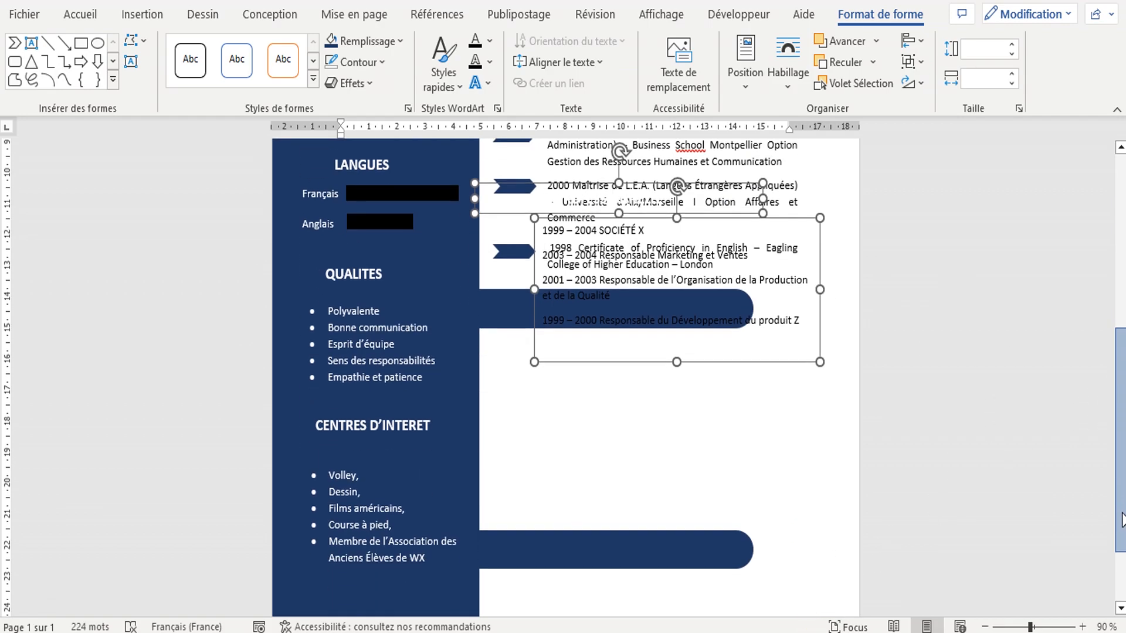
pyautogui.moveTo(805, 369); pyautogui.dragTo(810, 481)
pyautogui.click(839, 522)
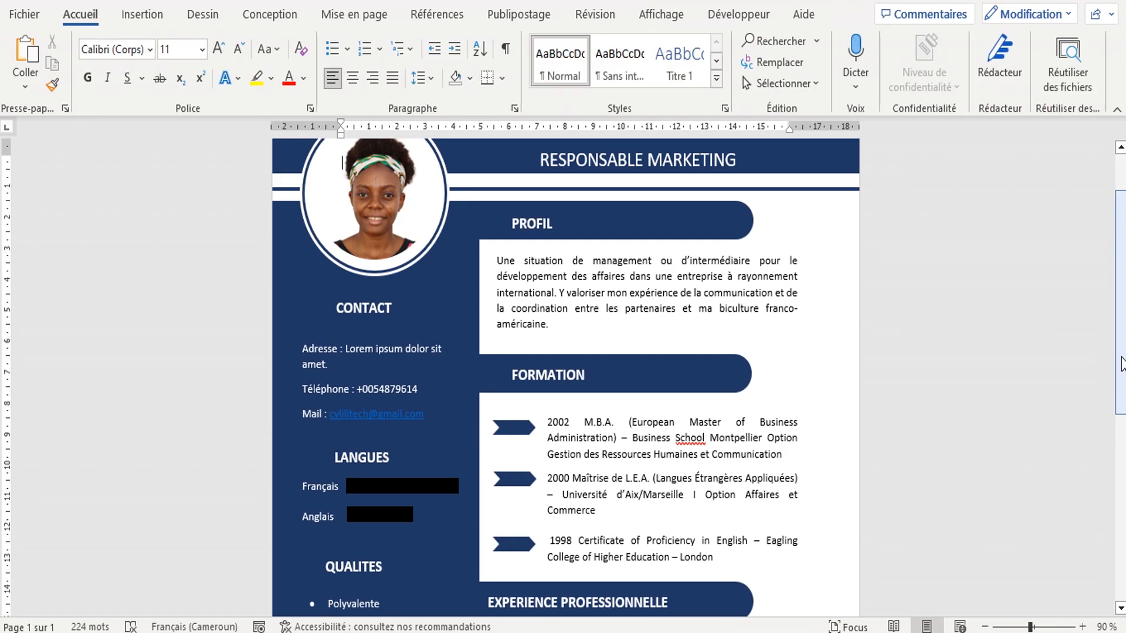
# Step: Move the experience entries text box slightly down to leave a gap below the third rounded bar
pyautogui.scroll(-5, 821, 522)
pyautogui.click(725, 460)
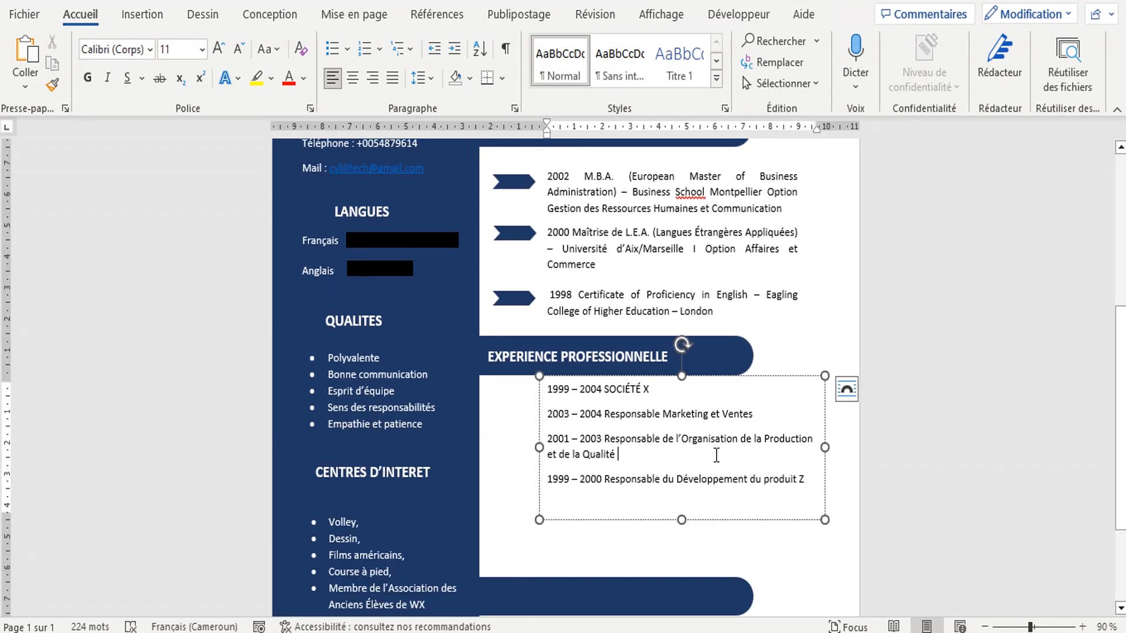
pyautogui.moveTo(665, 520); pyautogui.dragTo(665, 533)
pyautogui.click(665, 534)
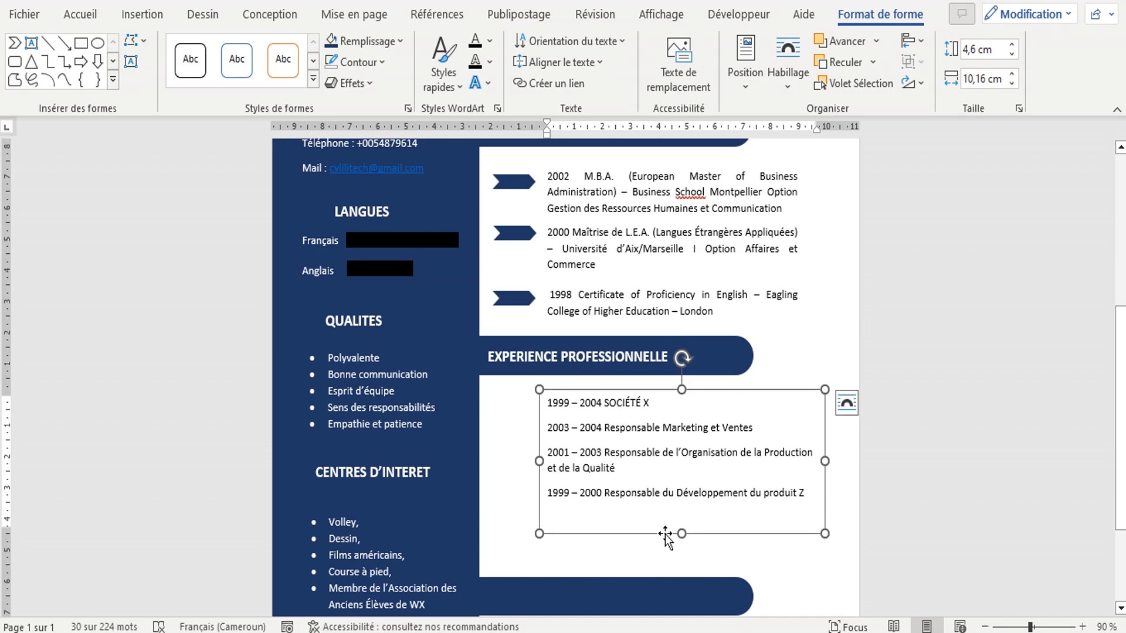
# Step: Copy the grouped FORMATION chevrons and paste a duplicate of the group
pyautogui.moveTo(1120, 447); pyautogui.dragTo(1121, 502)
pyautogui.click(517, 185)
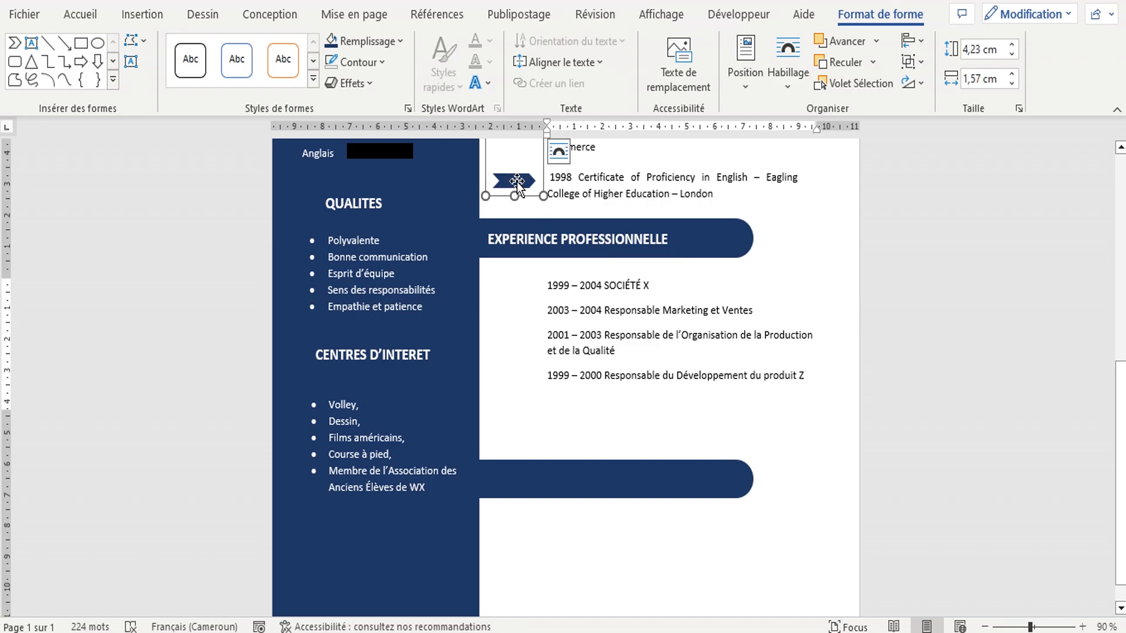
pyautogui.click(517, 182)
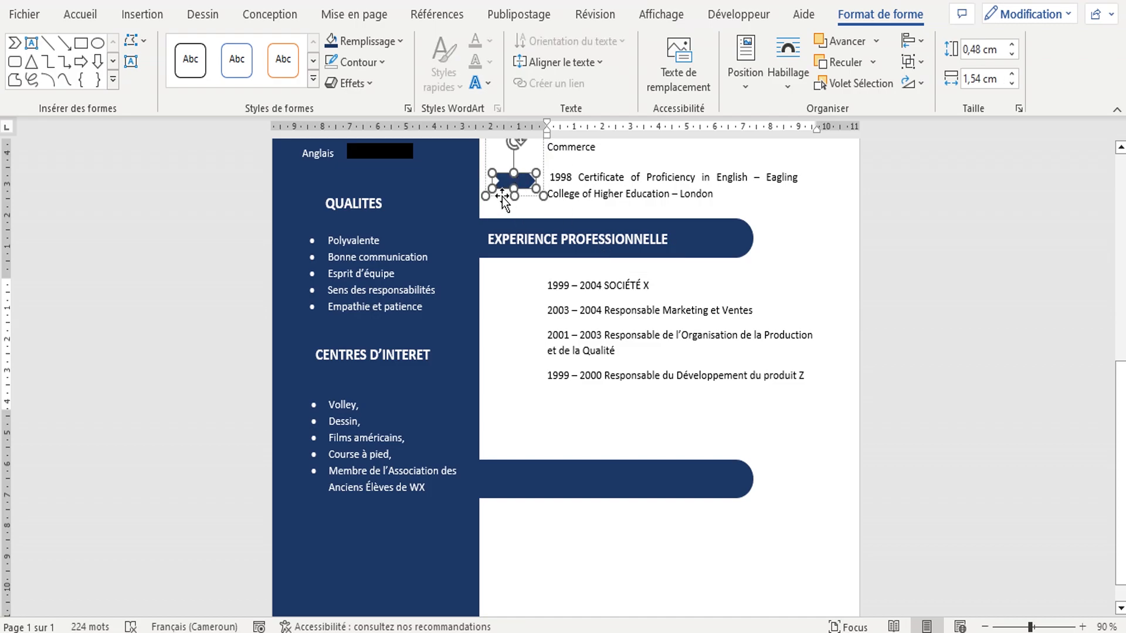
pyautogui.click(502, 196)
pyautogui.hotkey('ctrl', 'c')
pyautogui.click(1106, 263)
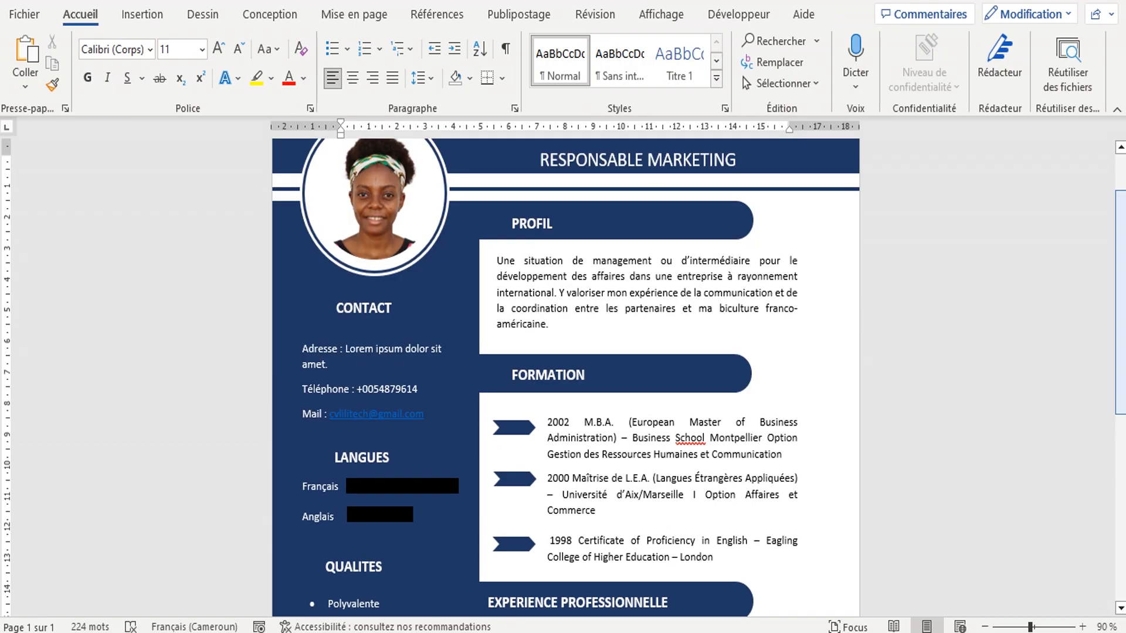
pyautogui.click(522, 486)
# Step: Place the duplicated chevron group beside the EXPERIENCE PROFESSIONNELLE entries
pyautogui.moveTo(522, 486); pyautogui.dragTo(582, 613)
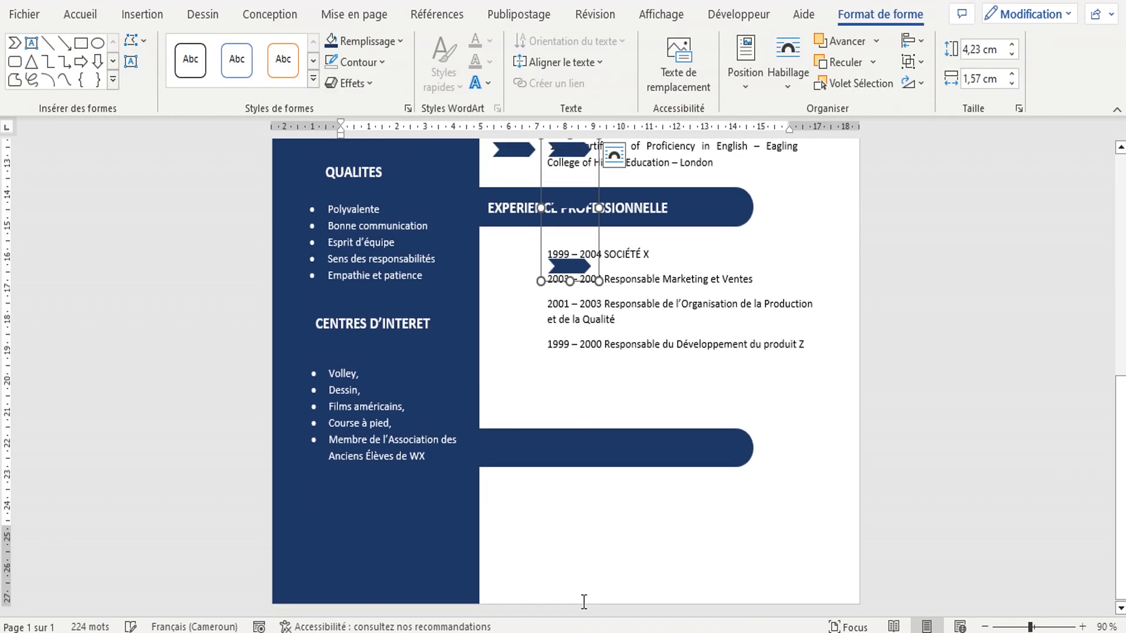
pyautogui.click(553, 273)
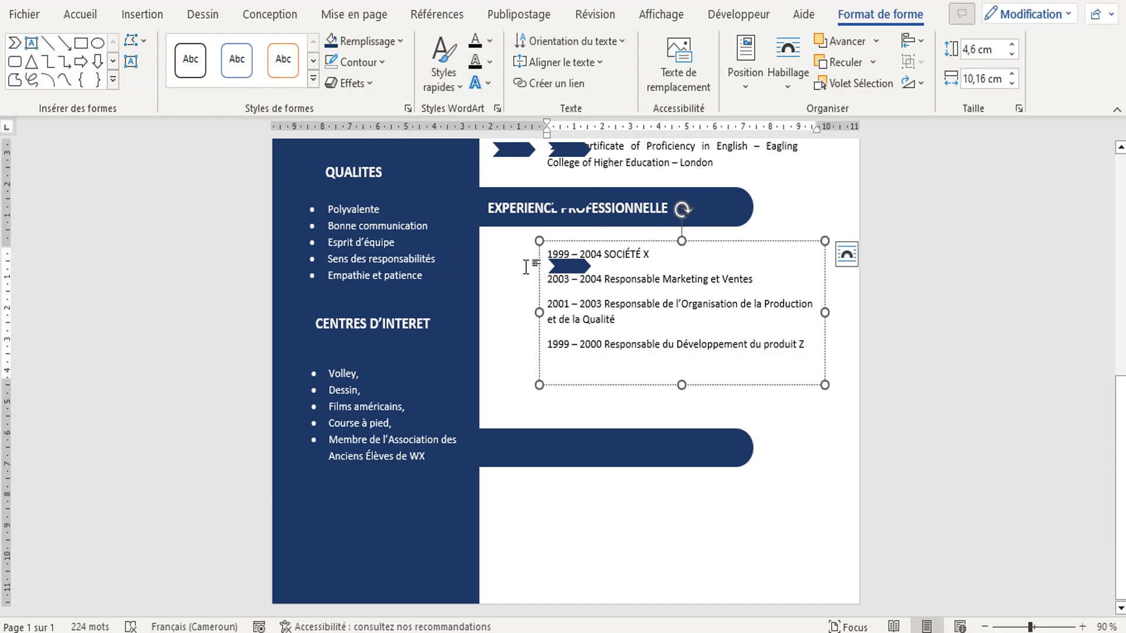
pyautogui.click(527, 268)
pyautogui.click(564, 543)
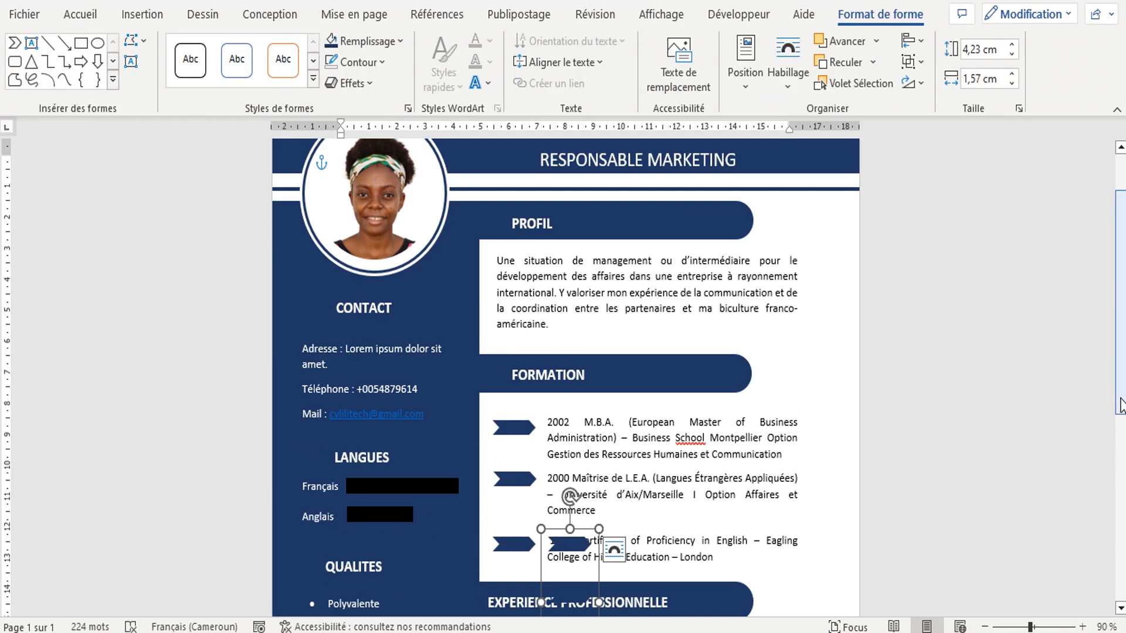
pyautogui.scroll(-6, 581, 400)
pyautogui.moveTo(552, 452); pyautogui.dragTo(500, 562)
# Step: Insert an empty line after the 1999 – 2004 SOCIÉTÉ X entry
pyautogui.click(643, 492)
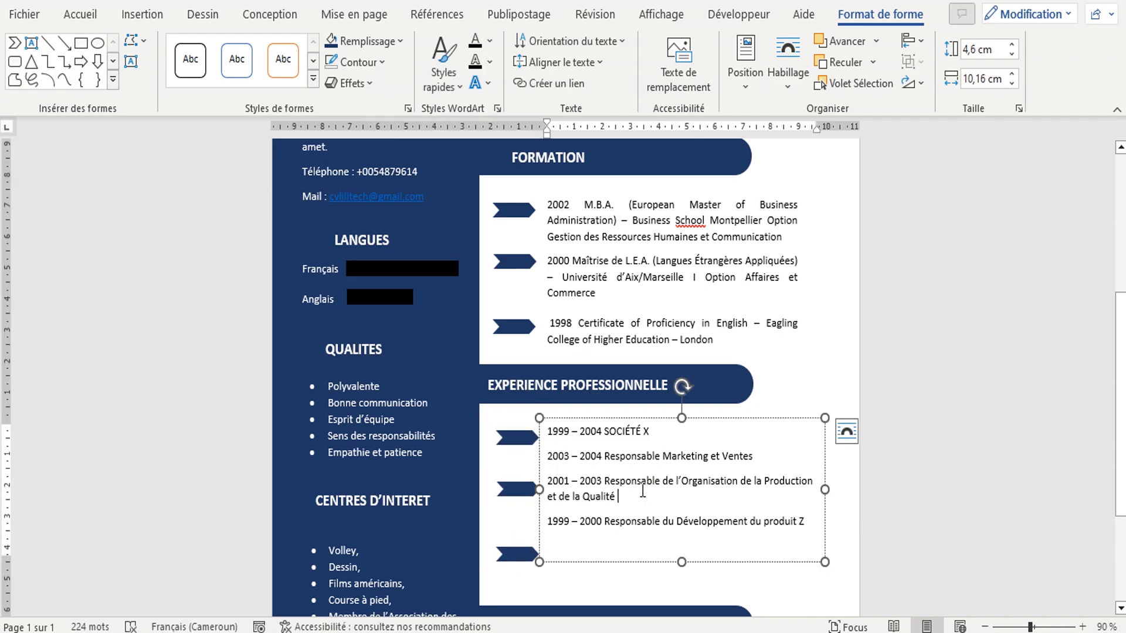
pyautogui.press('Return')
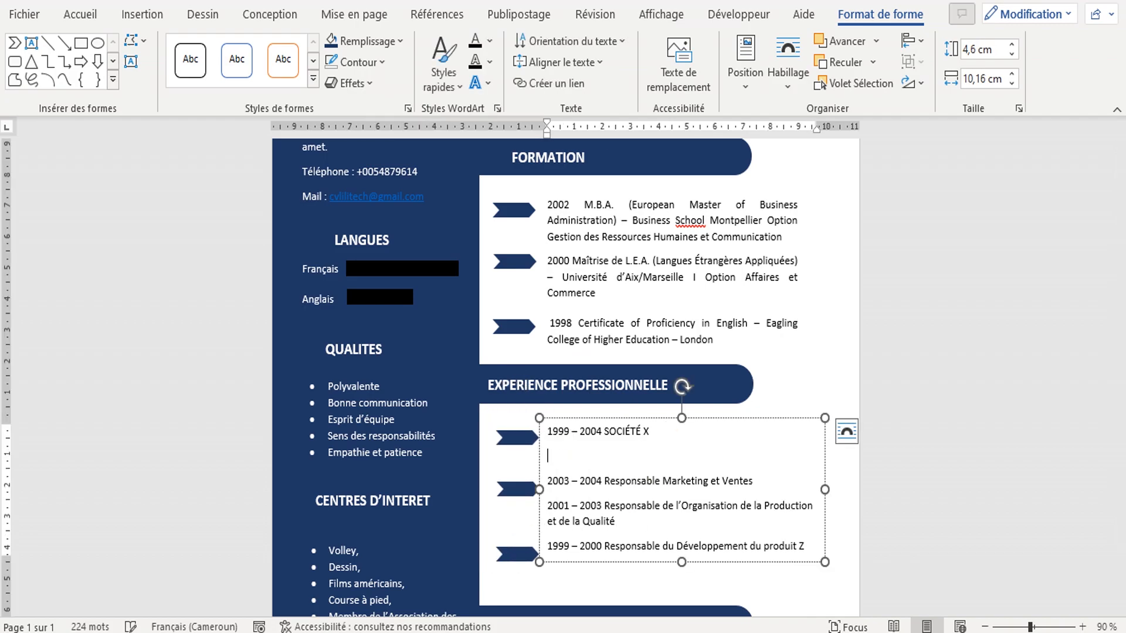
# Step: Nudge the experience chevron group up level with the first entry and add a fourth chevron beside the 2001 – 2003 entry
pyautogui.click(511, 439)
pyautogui.moveTo(512, 438); pyautogui.dragTo(512, 435)
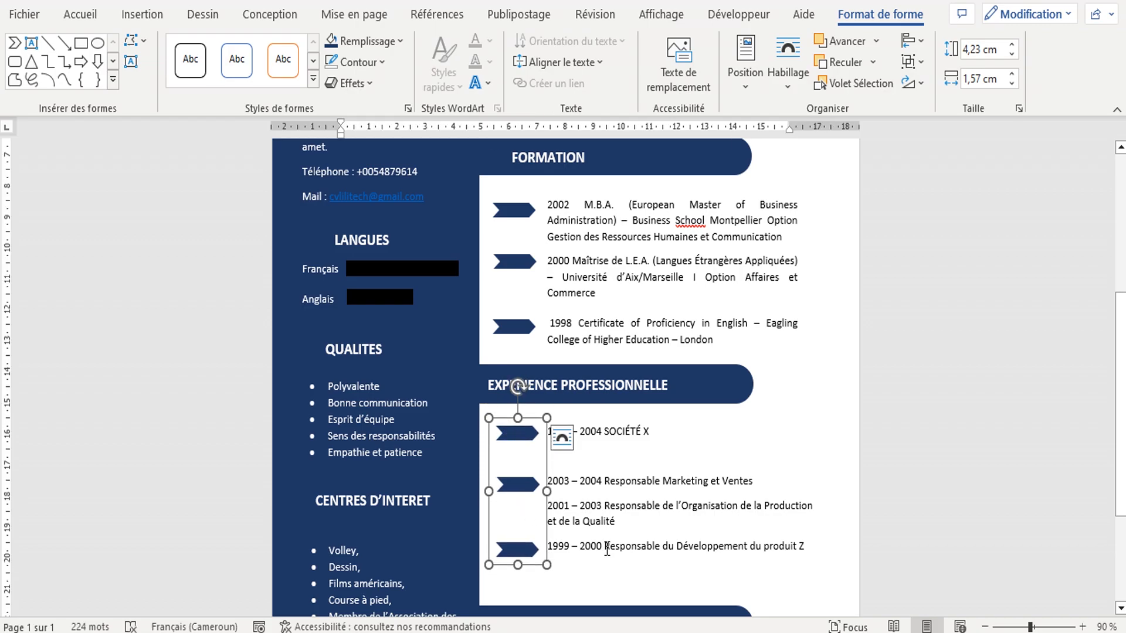
pyautogui.click(516, 550)
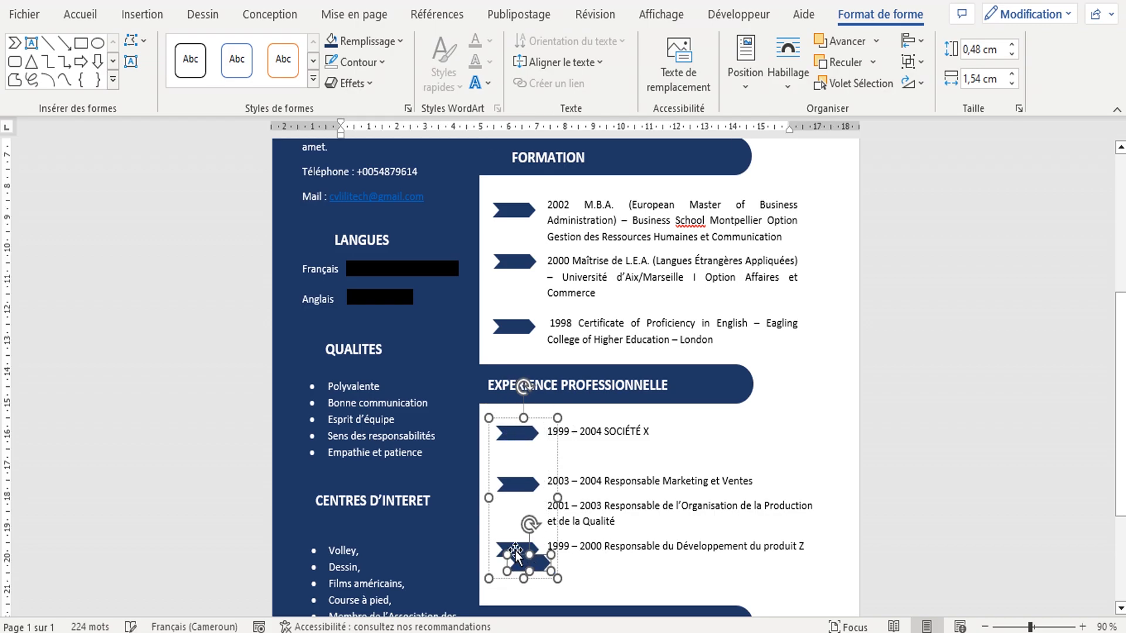
pyautogui.moveTo(519, 558); pyautogui.dragTo(520, 513)
# Step: Remove the space after the empty paragraph below the SOCIÉTÉ X entry
pyautogui.click(589, 460)
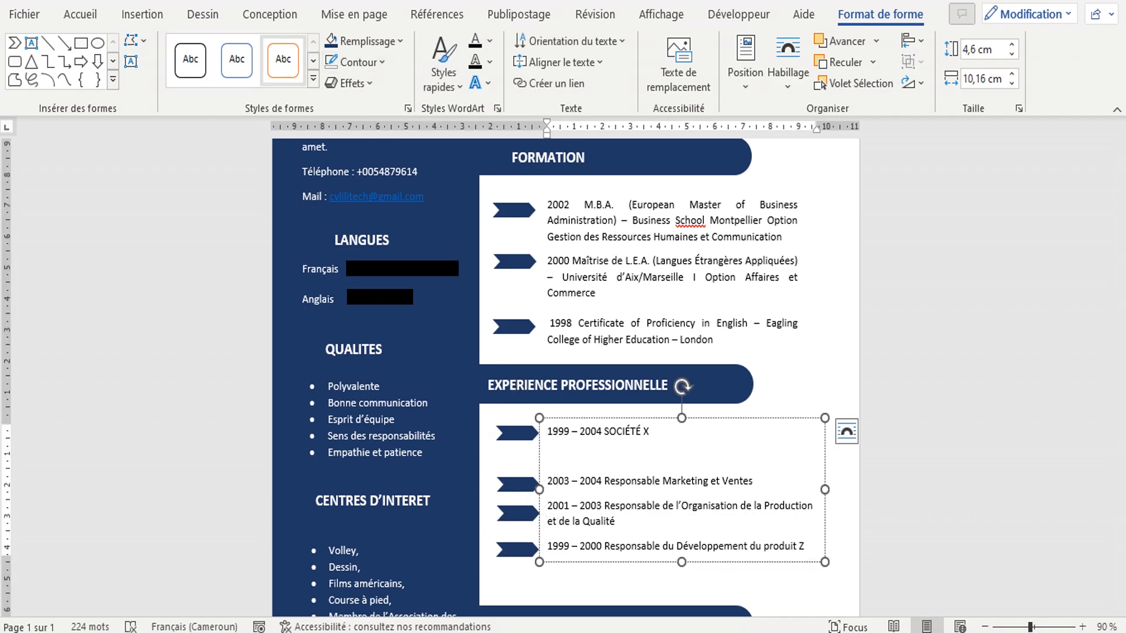
pyautogui.click(82, 15)
pyautogui.click(431, 78)
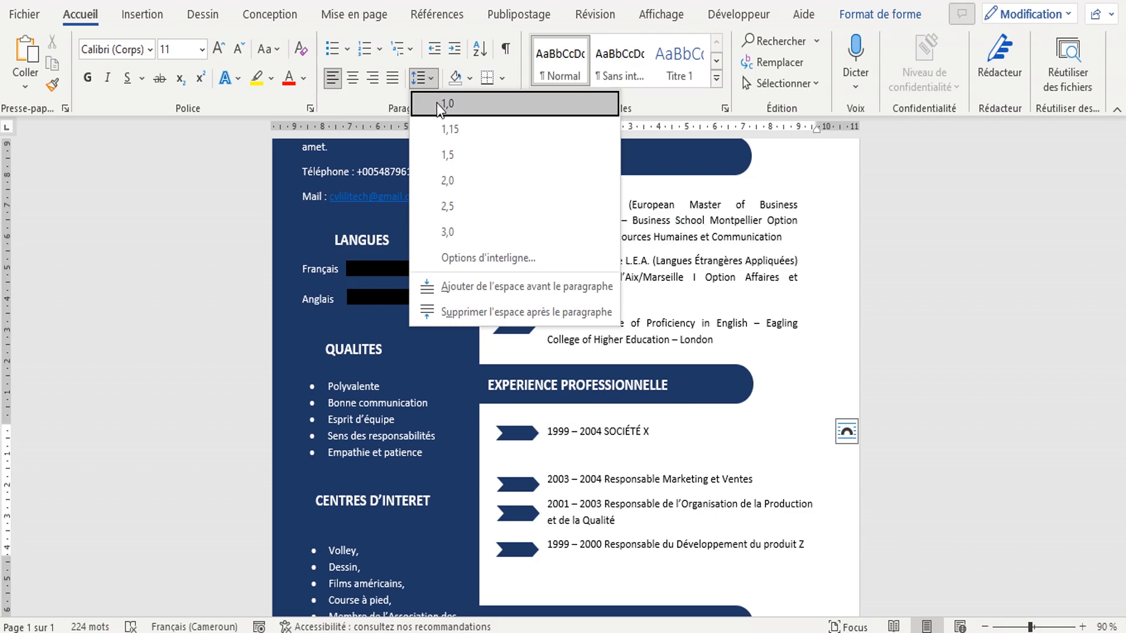
pyautogui.click(463, 309)
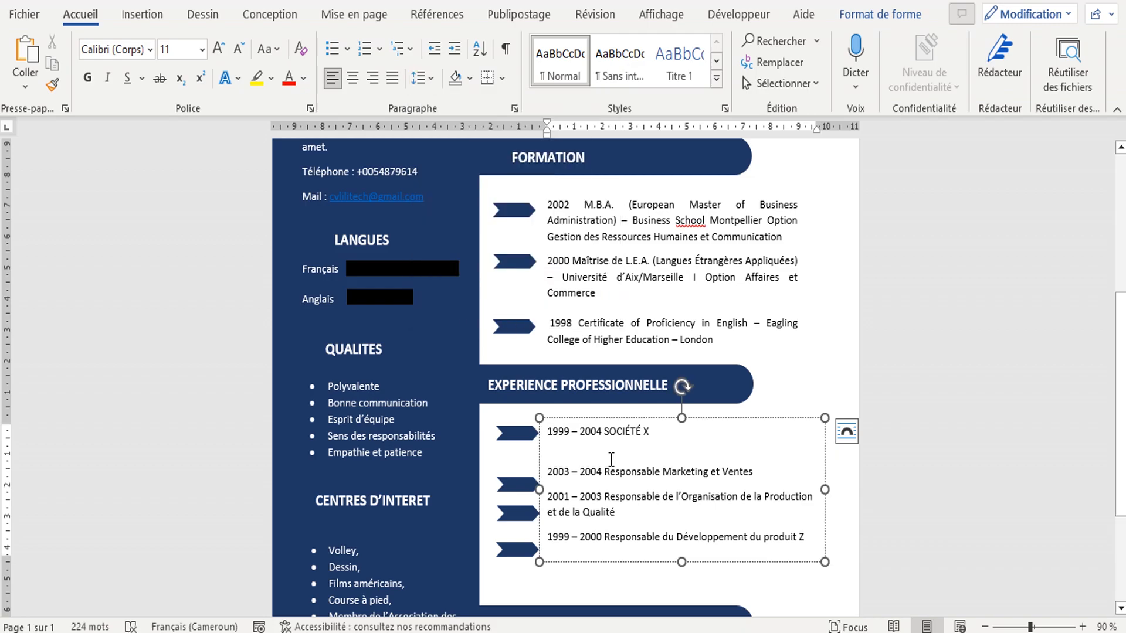
# Step: Shift the three lower experience chevrons up slightly to match the 2003, 2001 and 1999 – 2000 entries
pyautogui.click(517, 488)
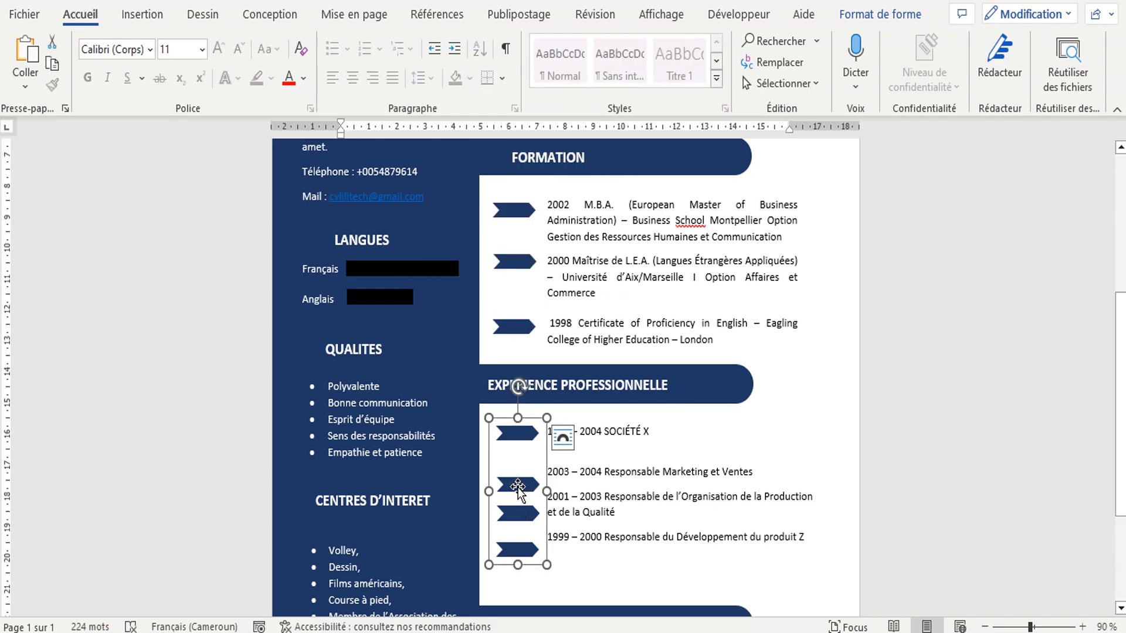
pyautogui.click(518, 486)
pyautogui.moveTo(516, 486); pyautogui.dragTo(515, 476)
pyautogui.moveTo(520, 515); pyautogui.dragTo(519, 507)
pyautogui.click(520, 549)
pyautogui.moveTo(520, 549); pyautogui.dragTo(519, 538)
# Step: Remove the space after the 1999 – 2004 SOCIÉTÉ X paragraph and set its line spacing to 1.0
pyautogui.click(595, 434)
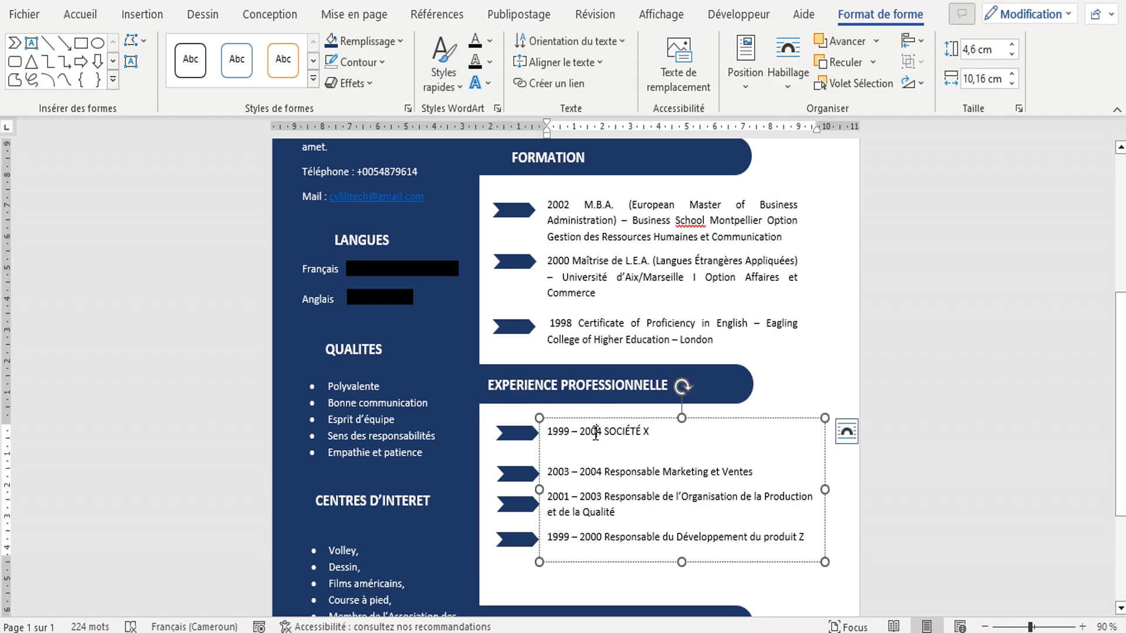
pyautogui.click(85, 18)
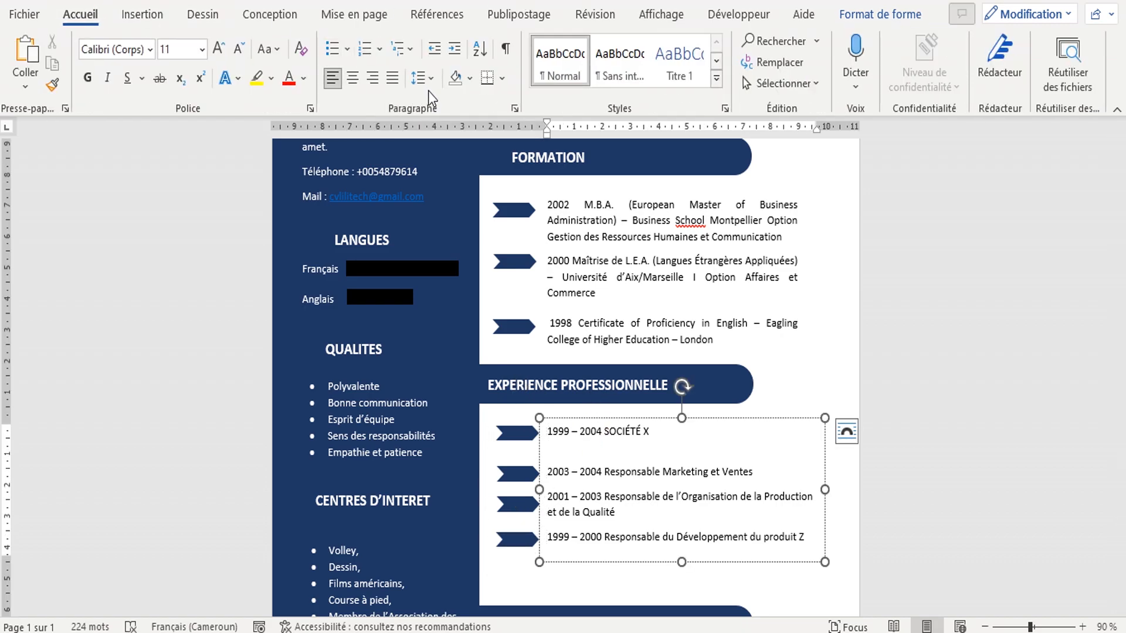
pyautogui.click(421, 78)
pyautogui.click(454, 315)
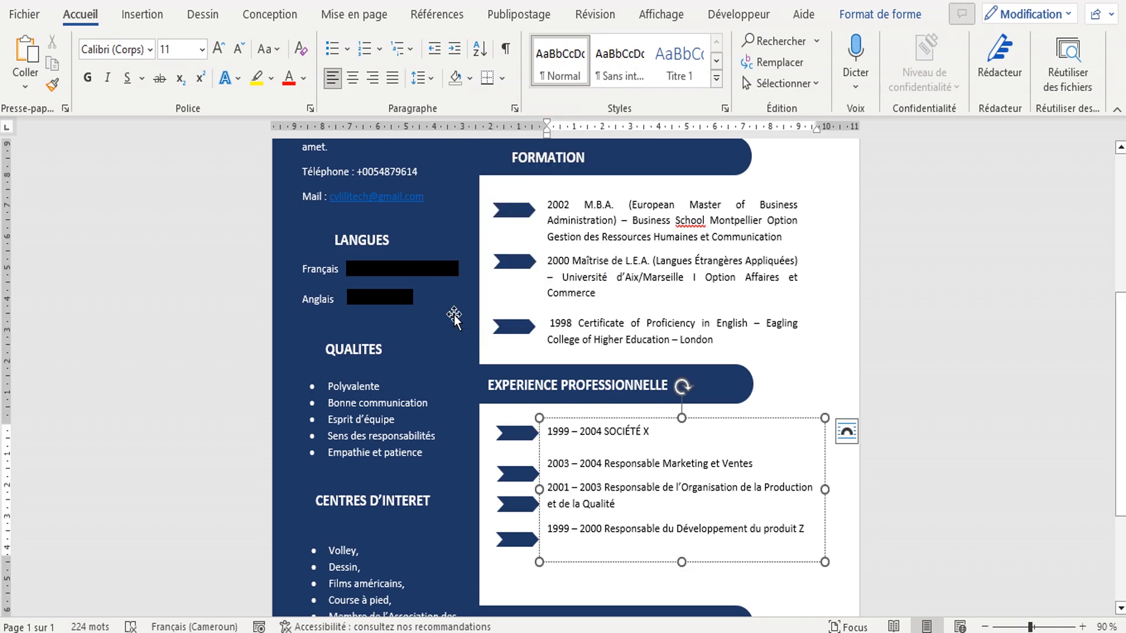
pyautogui.click(430, 76)
pyautogui.click(429, 112)
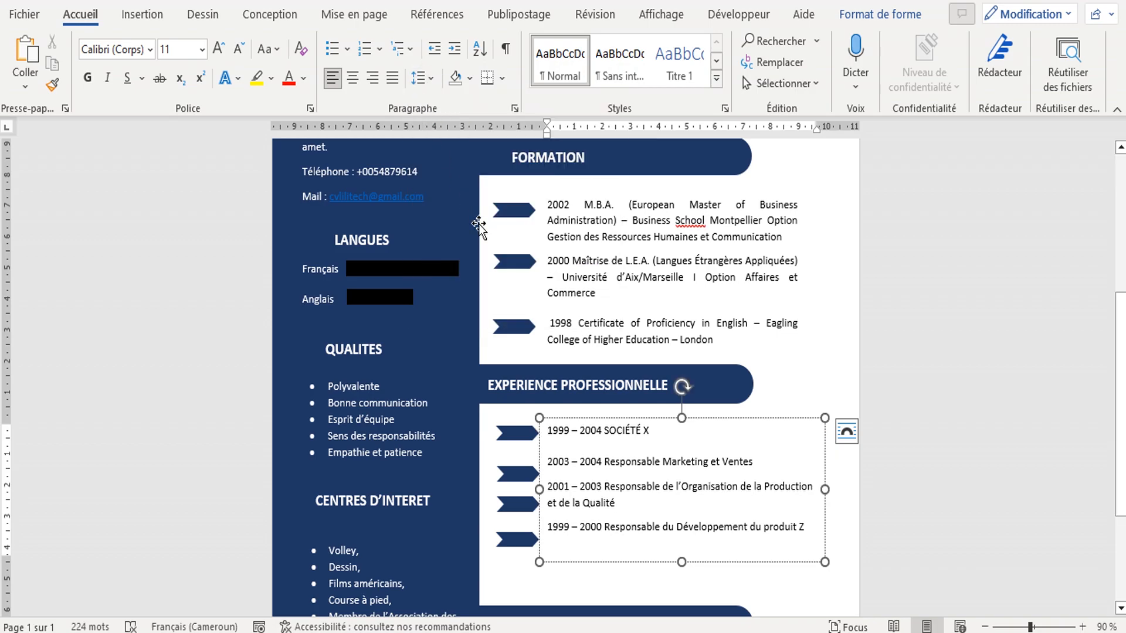
# Step: Add space after the SOCIÉTÉ X paragraph again and delete the empty line below it
pyautogui.click(431, 85)
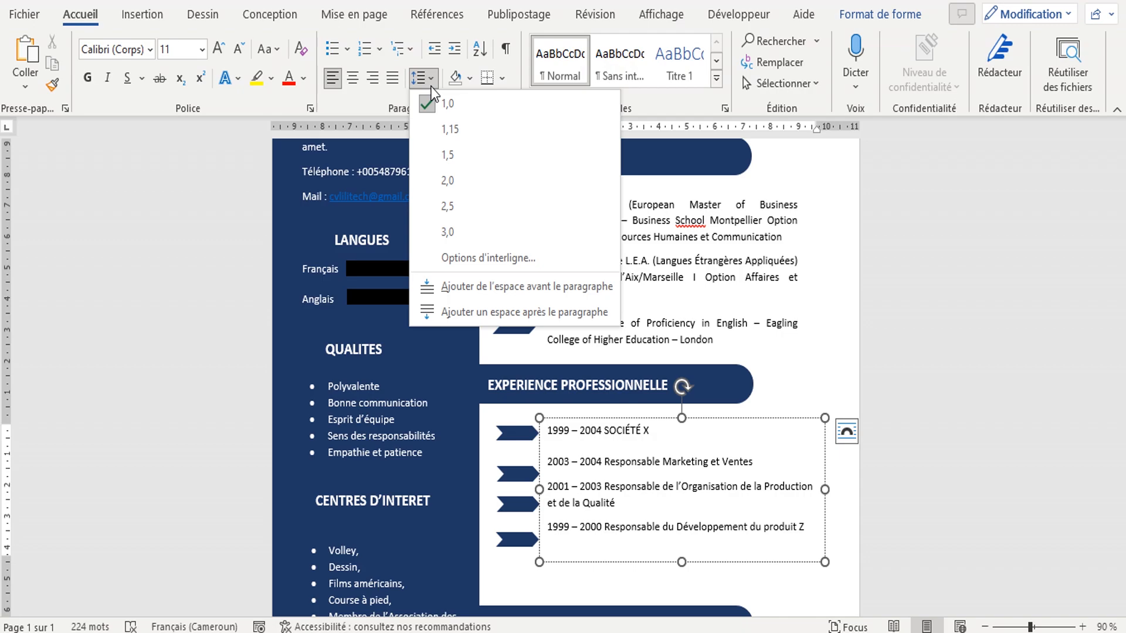
pyautogui.click(474, 314)
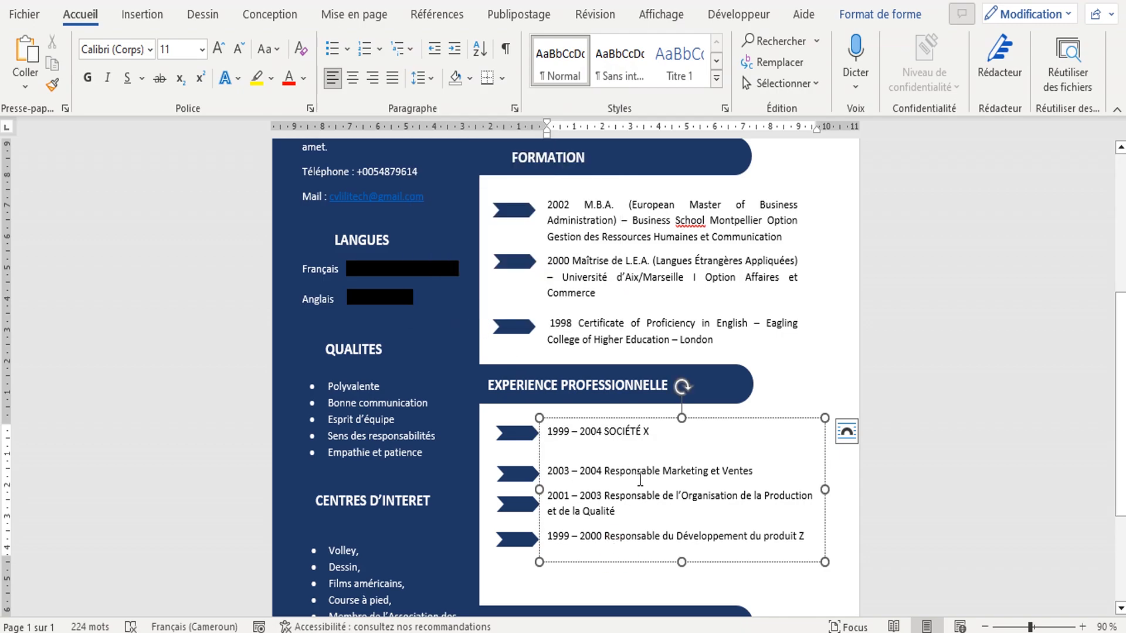
pyautogui.click(652, 448)
pyautogui.press('BackSpace')
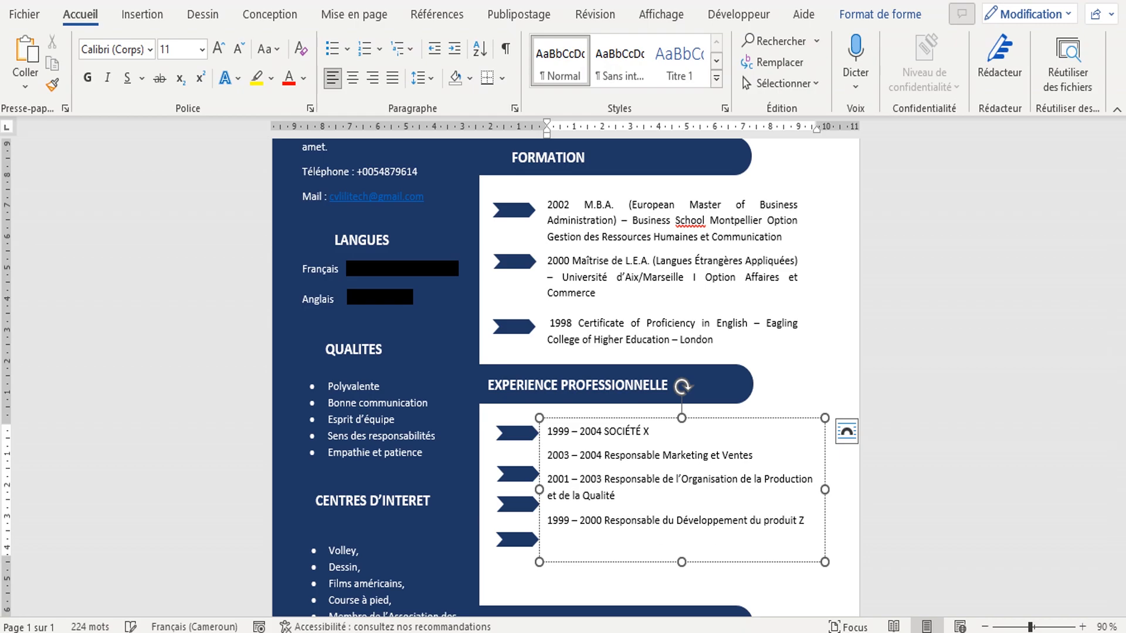
# Step: Move the second, third and fourth experience chevrons up level with the 2003 – 2004, 2001 – 2003 and 1999 – 2000 entries
pyautogui.click(521, 474)
pyautogui.click(523, 472)
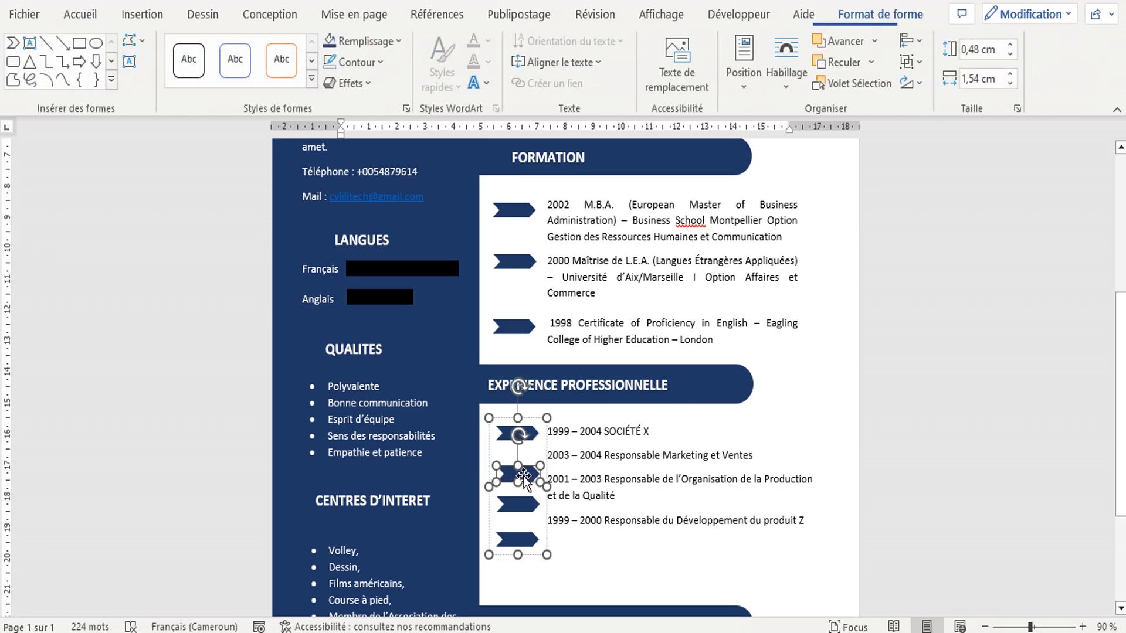
pyautogui.moveTo(523, 473); pyautogui.dragTo(523, 458)
pyautogui.click(523, 503)
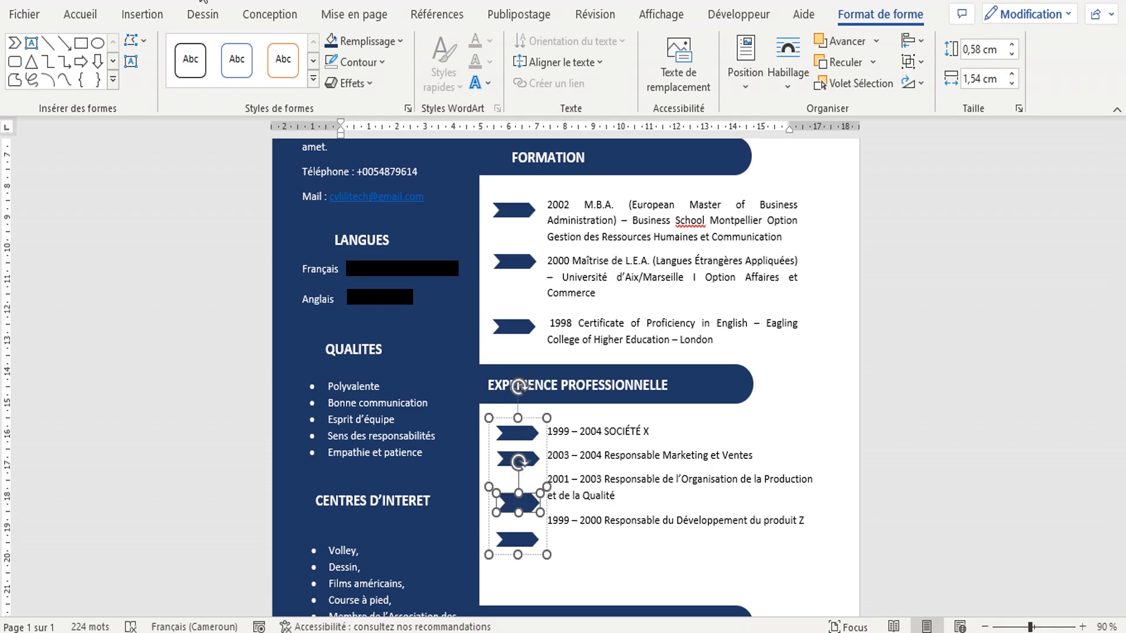
pyautogui.moveTo(518, 502); pyautogui.dragTo(526, 487)
pyautogui.click(524, 541)
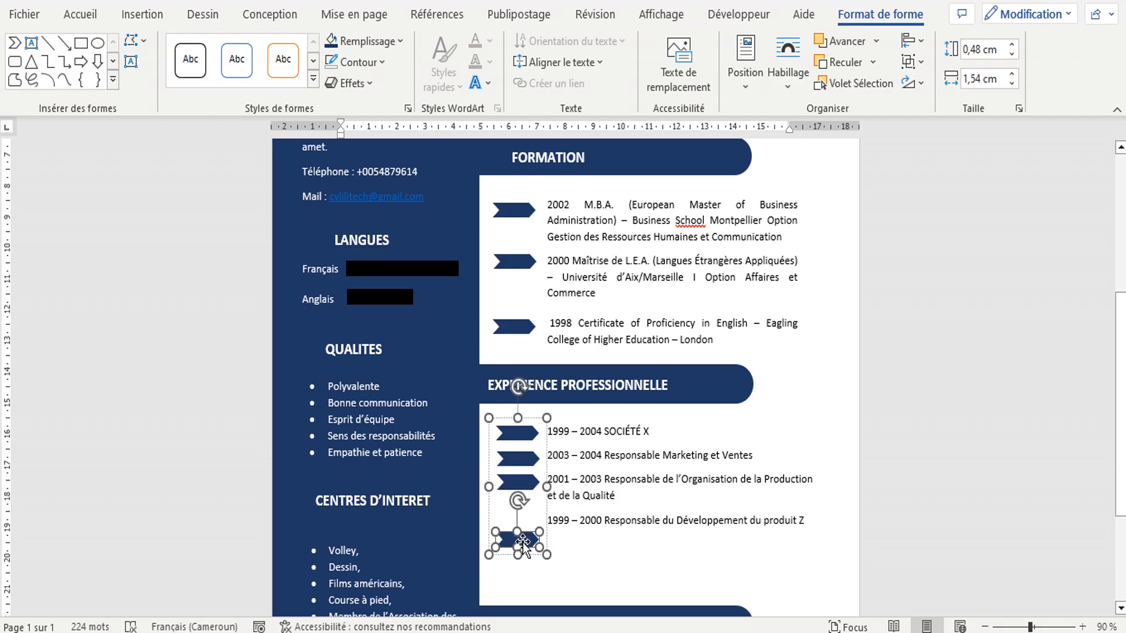
pyautogui.moveTo(522, 541); pyautogui.dragTo(524, 519)
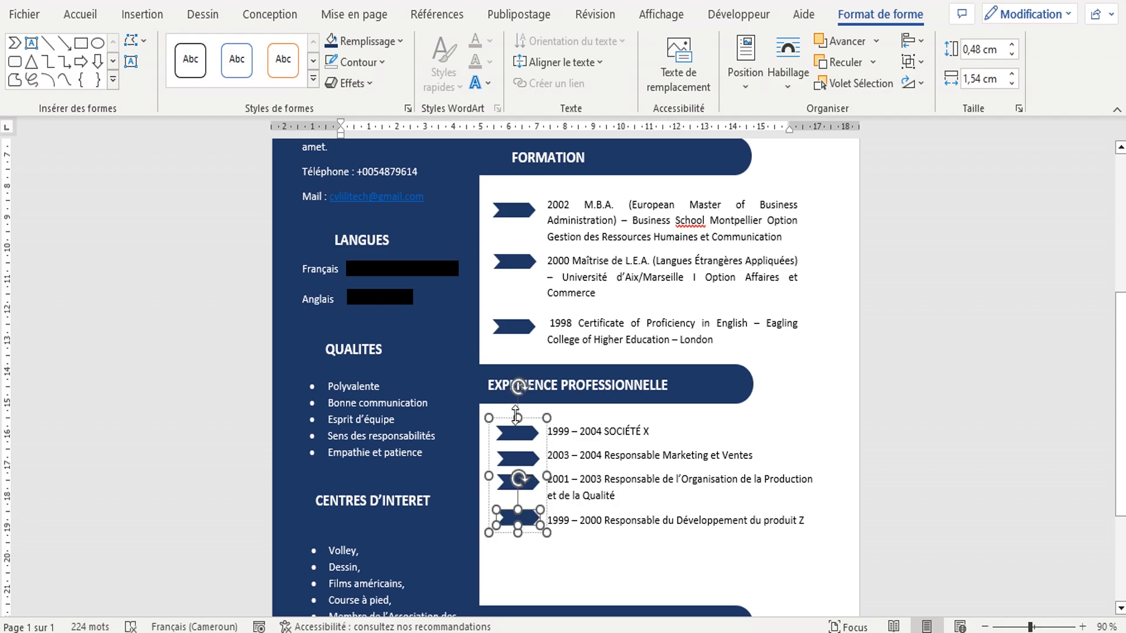
# Step: Ungroup the four chevrons beside the professional experience entries
pyautogui.keyDown('shift'); pyautogui.click(504, 484); pyautogui.keyUp('shift')
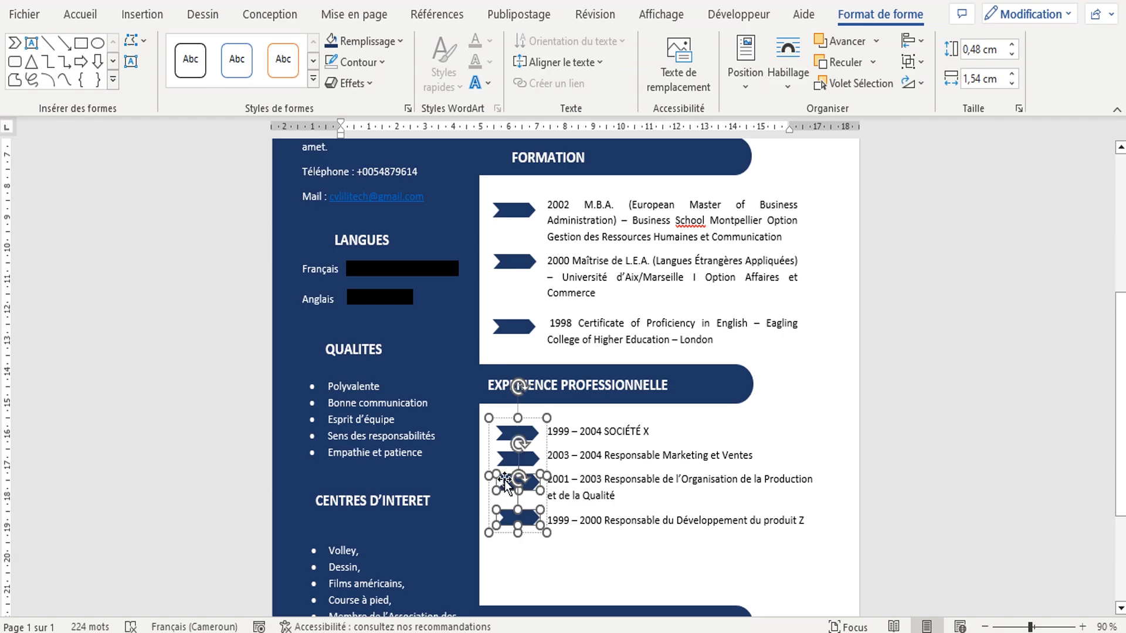
pyautogui.click(492, 420)
pyautogui.moveTo(1121, 372); pyautogui.dragTo(1121, 559)
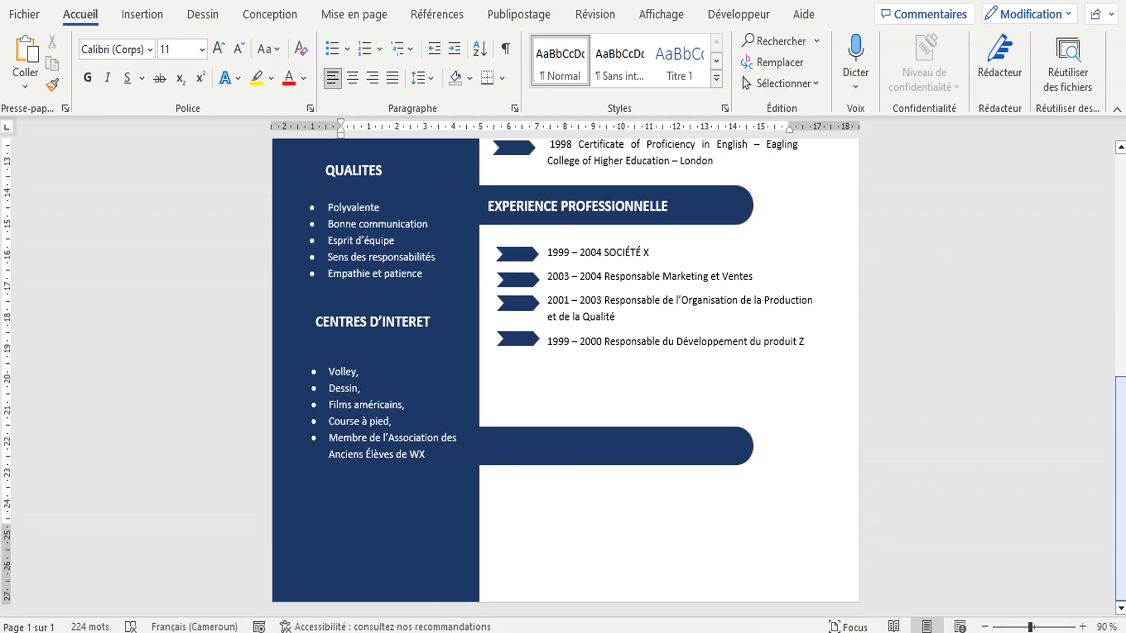
pyautogui.click(522, 303)
pyautogui.click(524, 305)
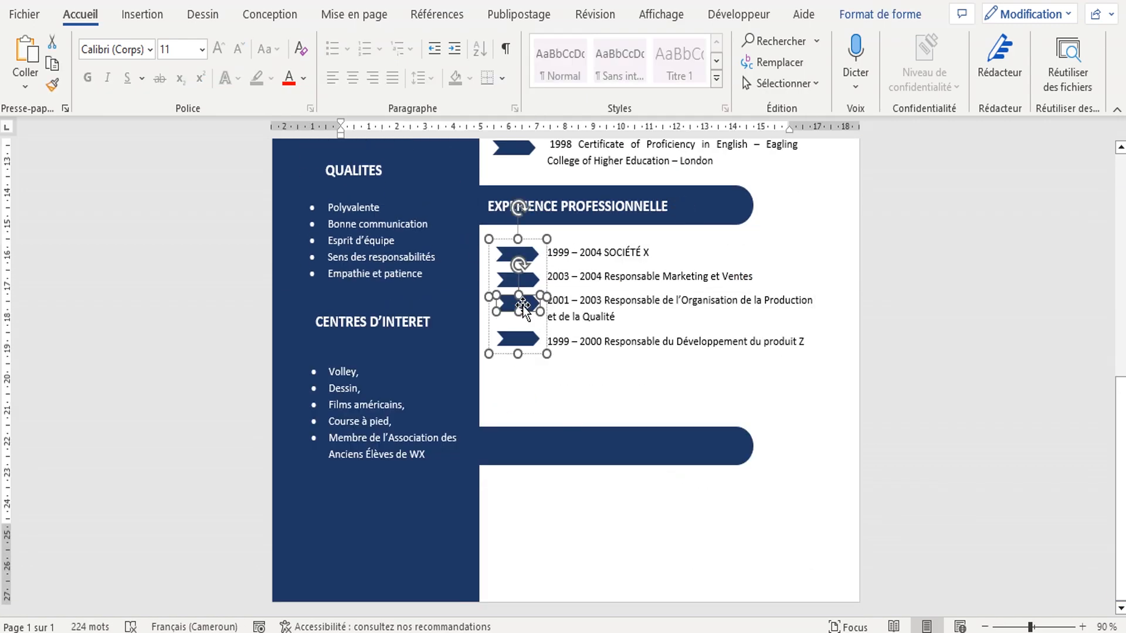
pyautogui.click(909, 15)
pyautogui.click(919, 63)
pyautogui.click(922, 111)
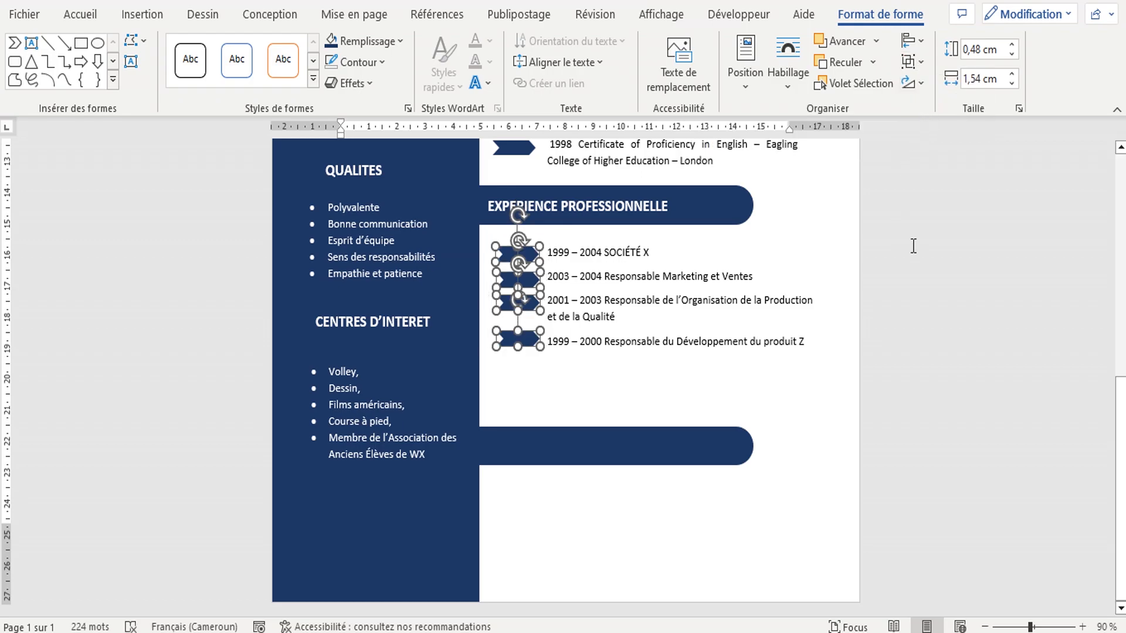
pyautogui.click(898, 294)
# Step: Move the empty rounded bar at the page bottom up closer beneath the experience entries
pyautogui.moveTo(1121, 293); pyautogui.dragTo(1120, 456)
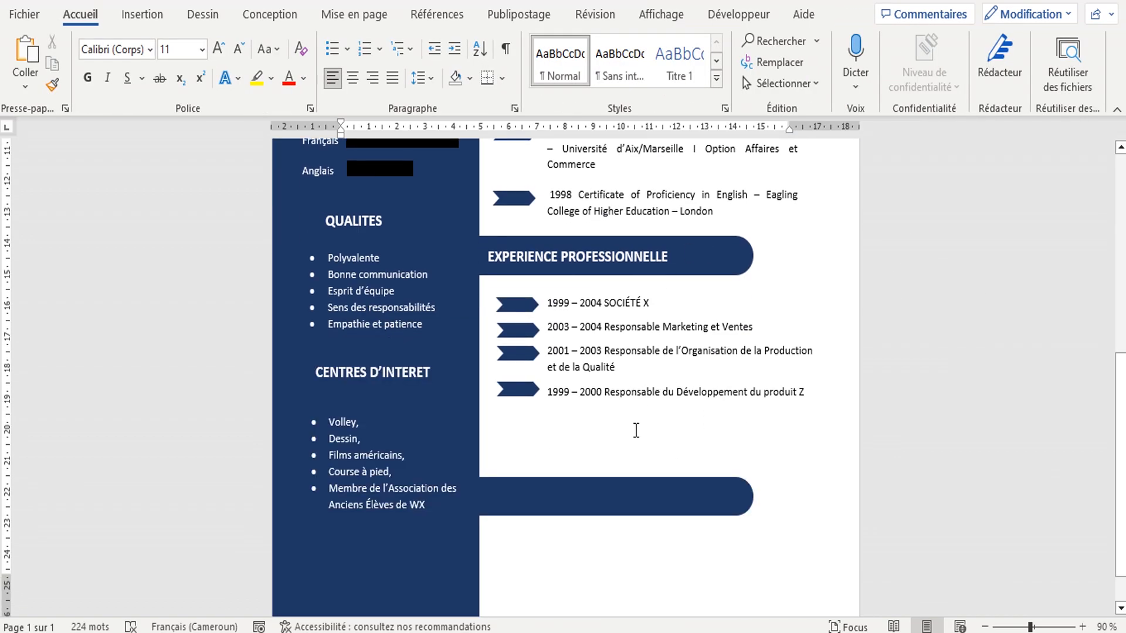
pyautogui.click(573, 480)
pyautogui.moveTo(573, 481); pyautogui.dragTo(572, 438)
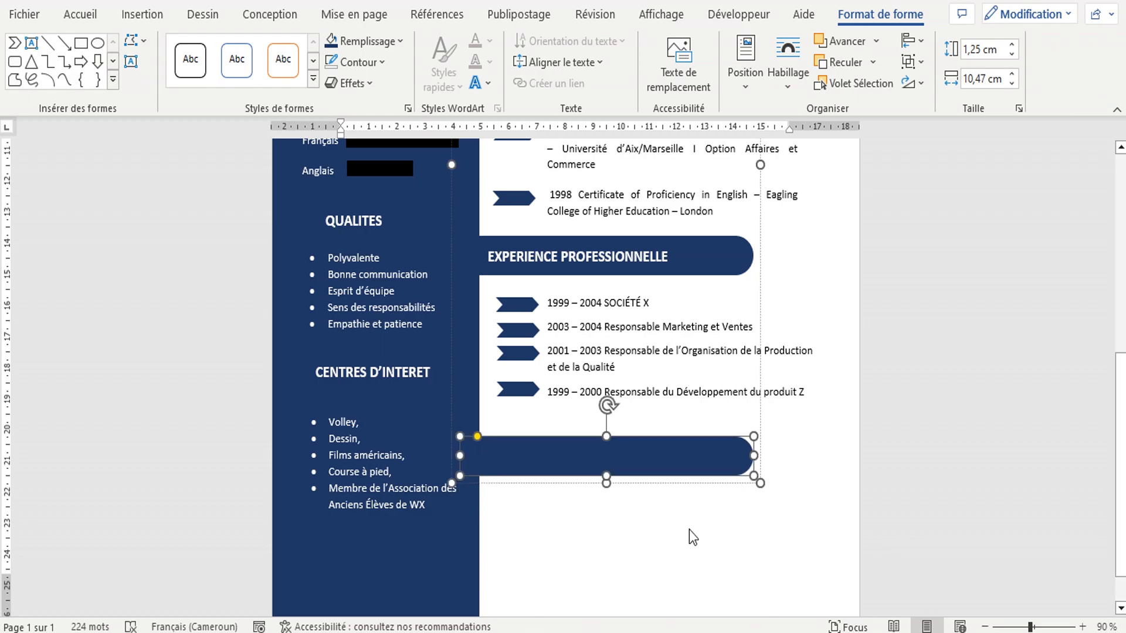
pyautogui.moveTo(1121, 471); pyautogui.dragTo(1121, 604)
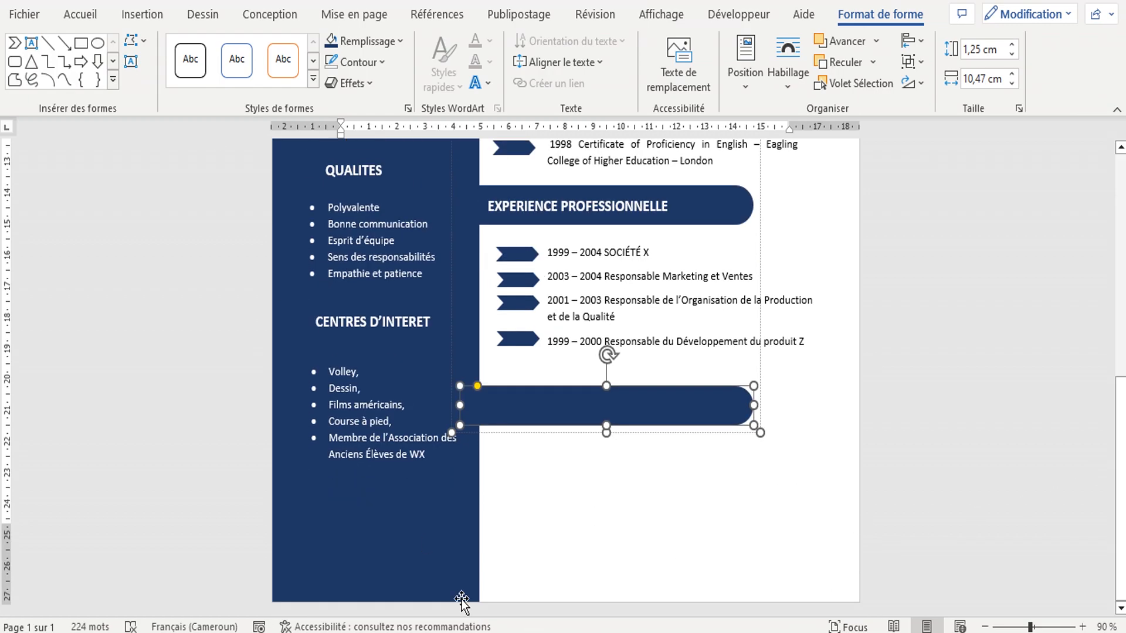
# Step: Copy the COMPETENCES heading and its skills text box from the sample CV and paste both into the template
pyautogui.click(376, 581)
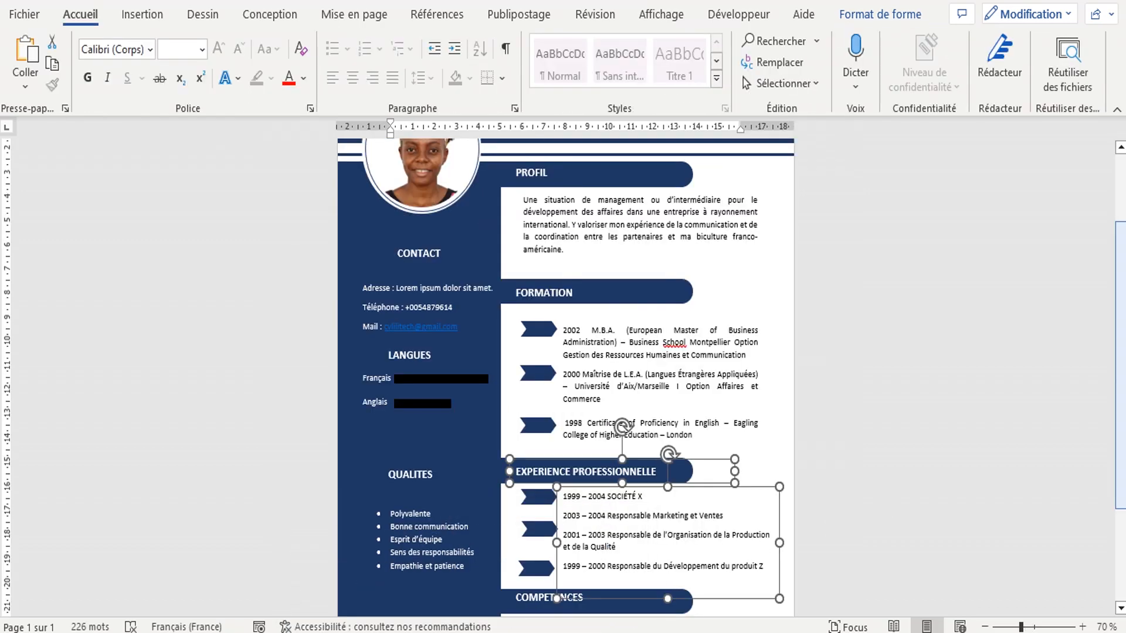
pyautogui.moveTo(1121, 411); pyautogui.dragTo(1120, 503)
pyautogui.click(597, 520)
pyautogui.click(554, 448)
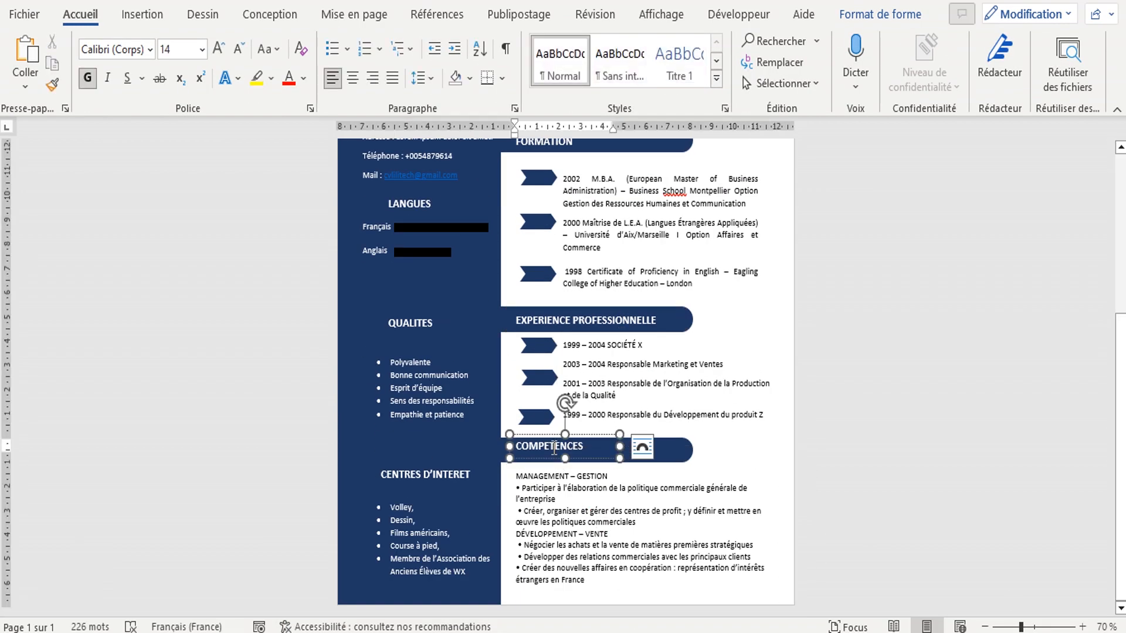
pyautogui.keyDown('shift'); pyautogui.click(558, 514); pyautogui.keyUp('shift')
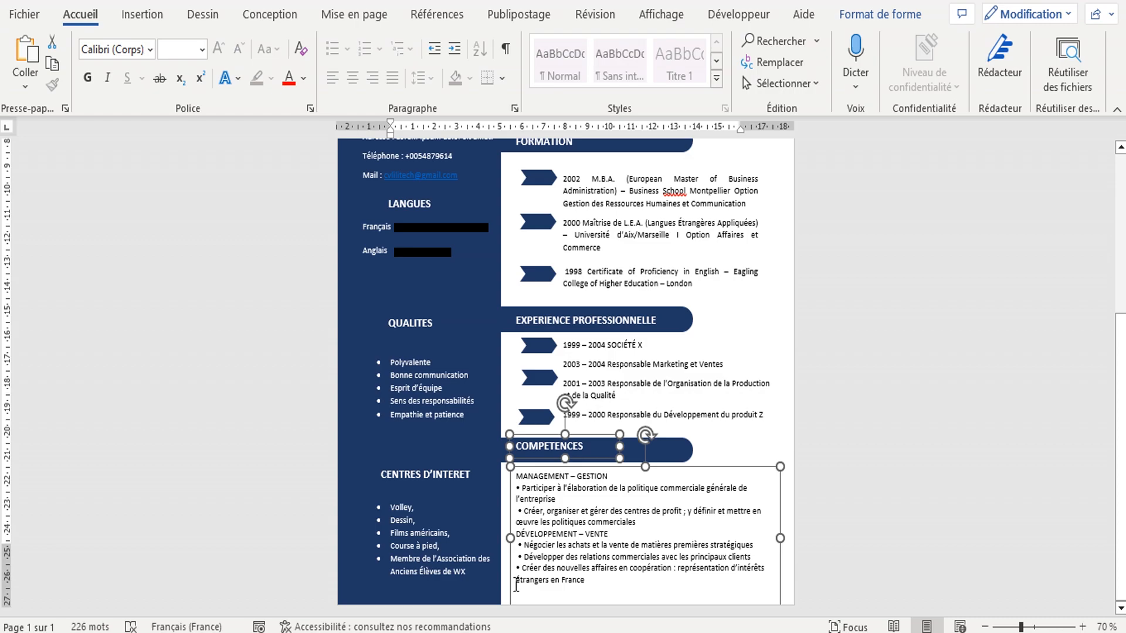
pyautogui.click(565, 565)
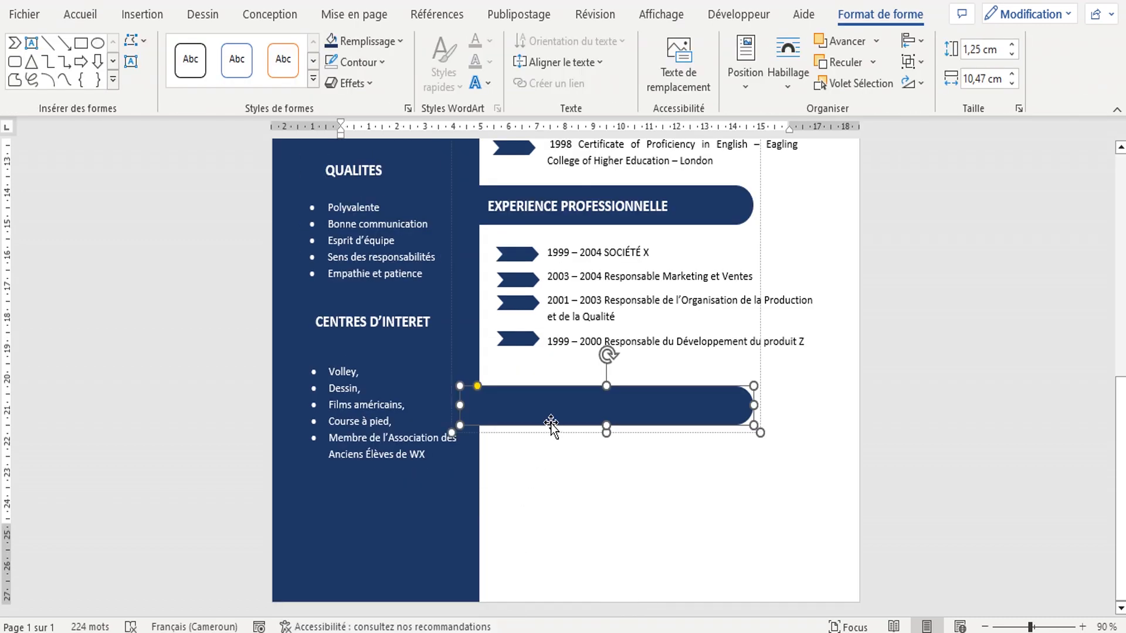
pyautogui.hotkey('ctrl', 'v')
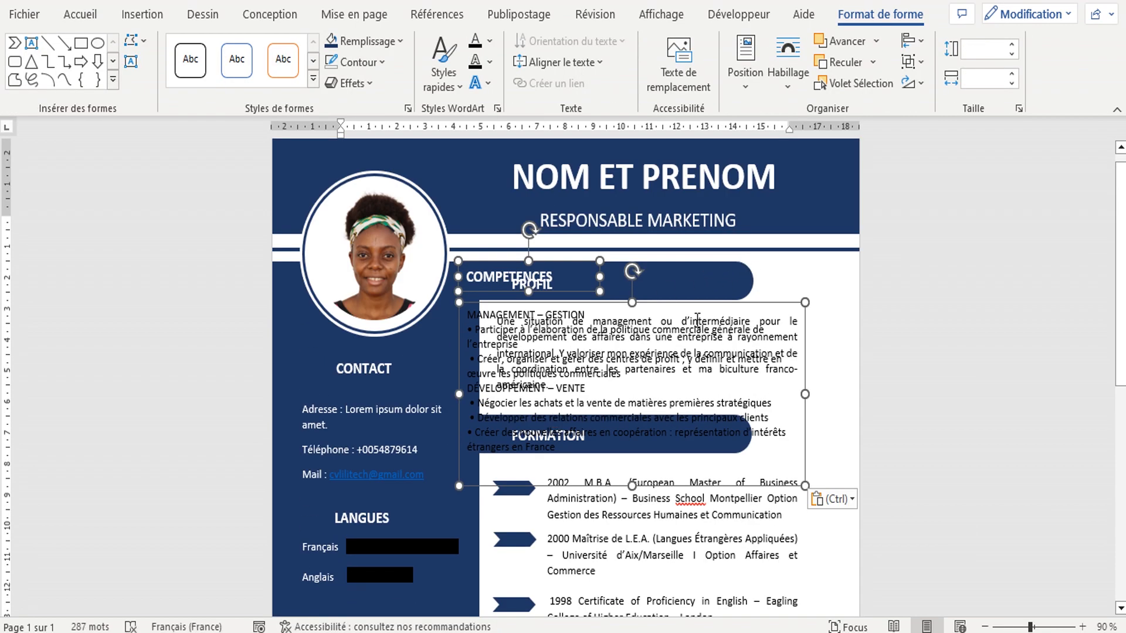
# Step: Move the pasted COMPETENCES heading and skills text down together so the heading sits on the last empty rounded bar
pyautogui.moveTo(718, 303); pyautogui.dragTo(762, 538)
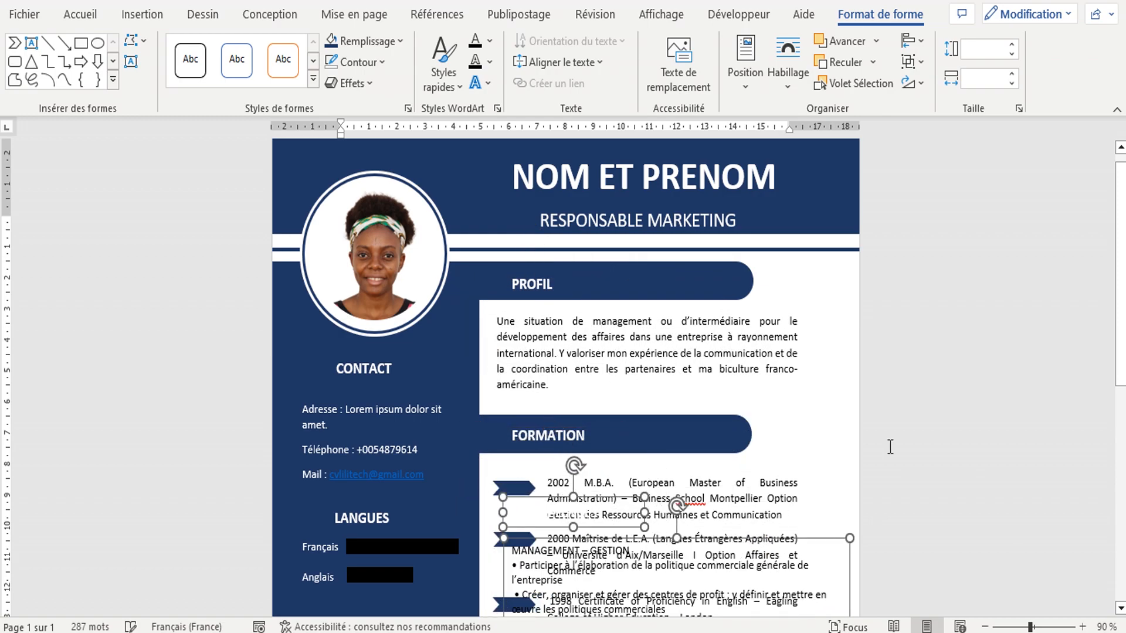
pyautogui.scroll(-5, 566, 376)
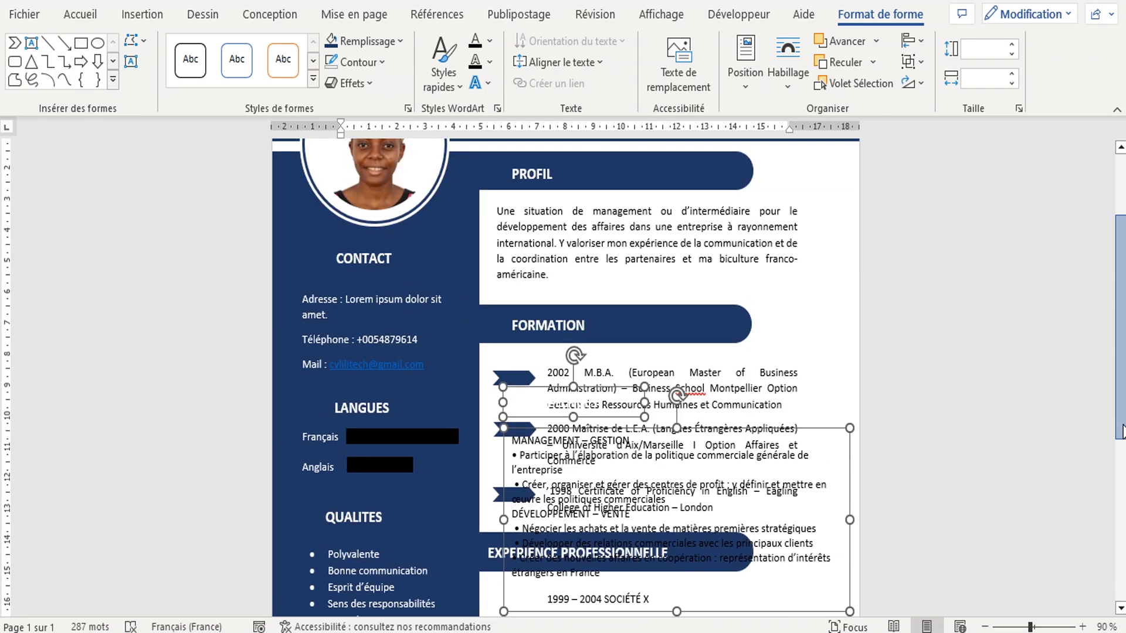
pyautogui.scroll(-2, 841, 326)
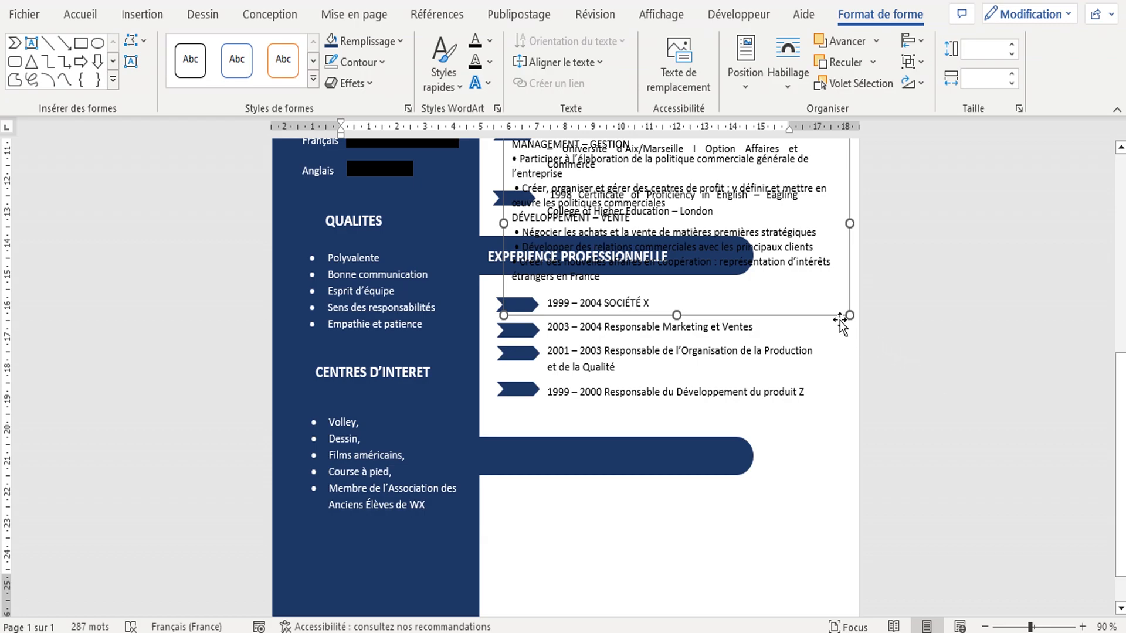
pyautogui.moveTo(838, 314); pyautogui.dragTo(860, 583)
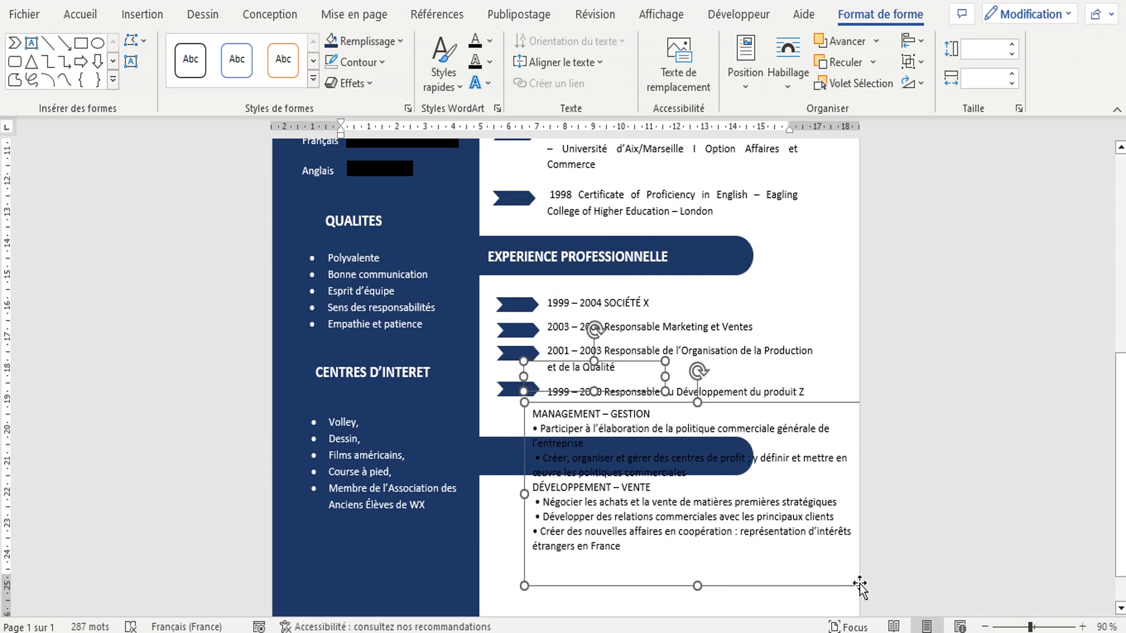
pyautogui.scroll(-1, 1123, 551)
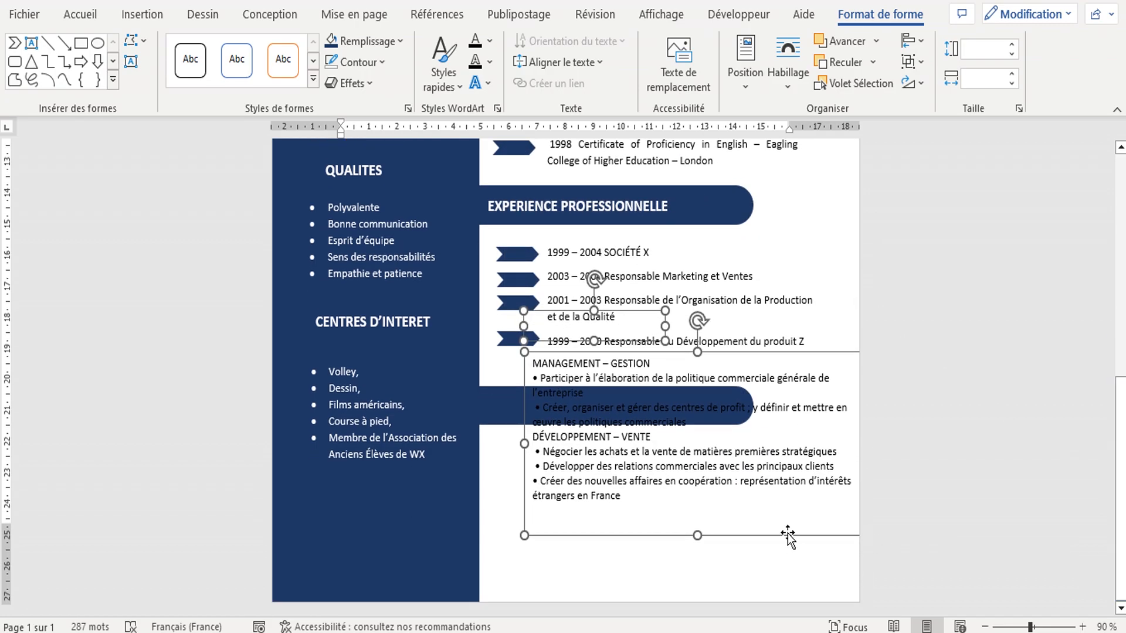
pyautogui.moveTo(787, 534); pyautogui.dragTo(787, 603)
pyautogui.hotkey('ctrl', 'z')
pyautogui.moveTo(822, 536); pyautogui.dragTo(816, 603)
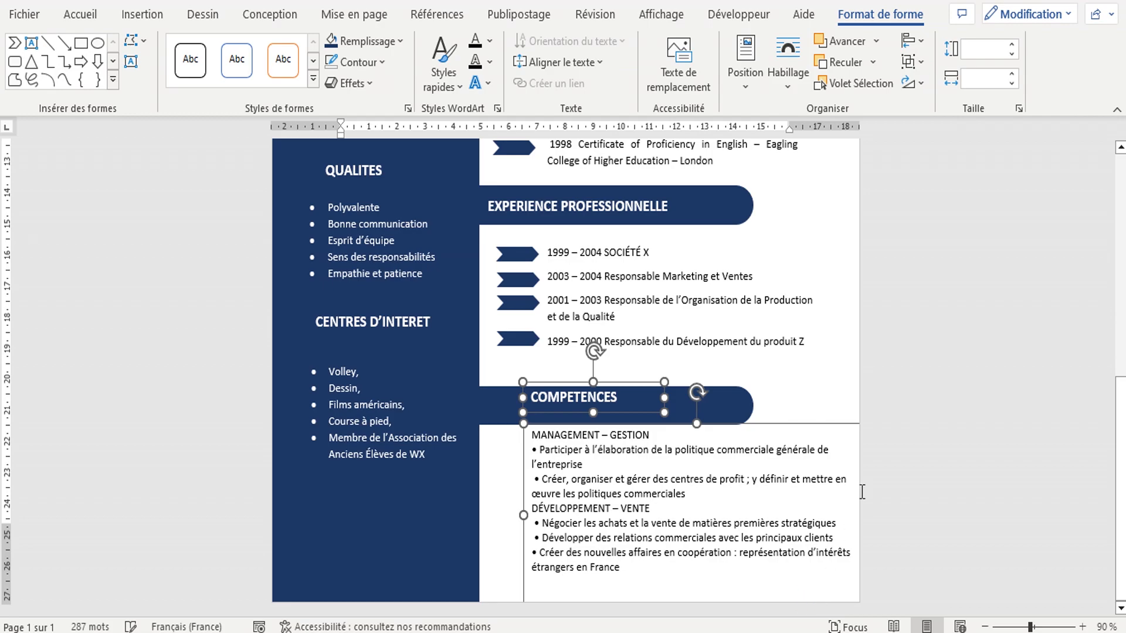
pyautogui.click(945, 366)
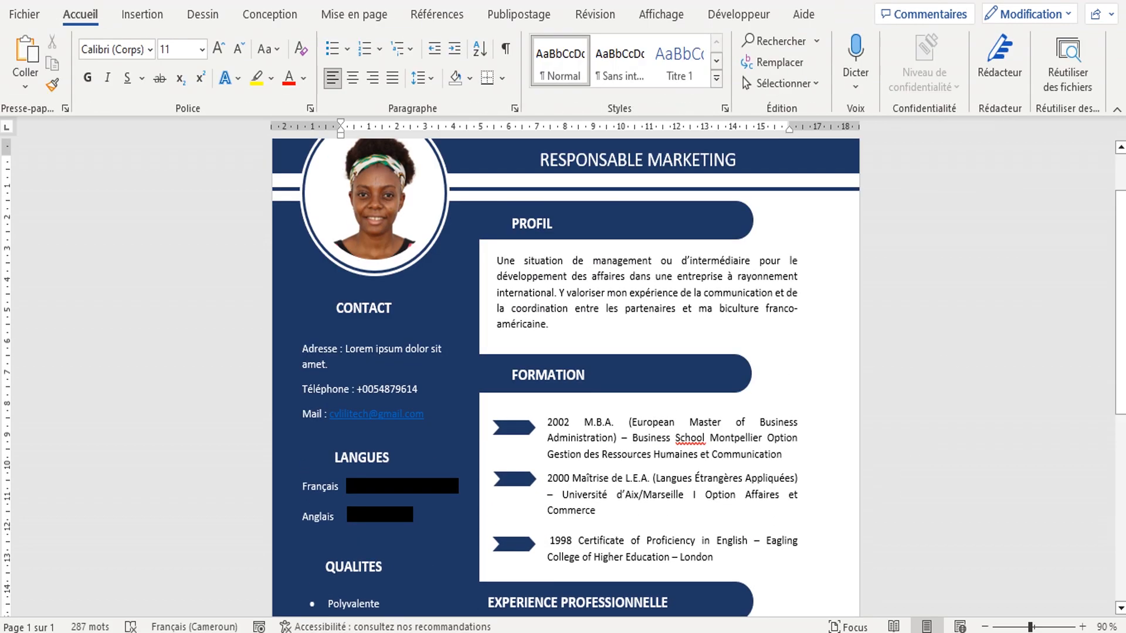
# Step: Centre the COMPETENCES heading vertically in its bar, and widen the skills text box toward the sidebar, setting it slightly lower
pyautogui.scroll(-6, 706, 435)
pyautogui.click(576, 397)
pyautogui.moveTo(563, 413); pyautogui.dragTo(521, 438)
pyautogui.click(556, 459)
pyautogui.moveTo(511, 509); pyautogui.dragTo(495, 510)
pyautogui.moveTo(769, 428); pyautogui.dragTo(761, 436)
# Step: Bold the MANAGEMENT – GESTION and DÉVELOPPEMENT – VENTE subheadings and insert a blank line between the two skills blocks
pyautogui.click(611, 447)
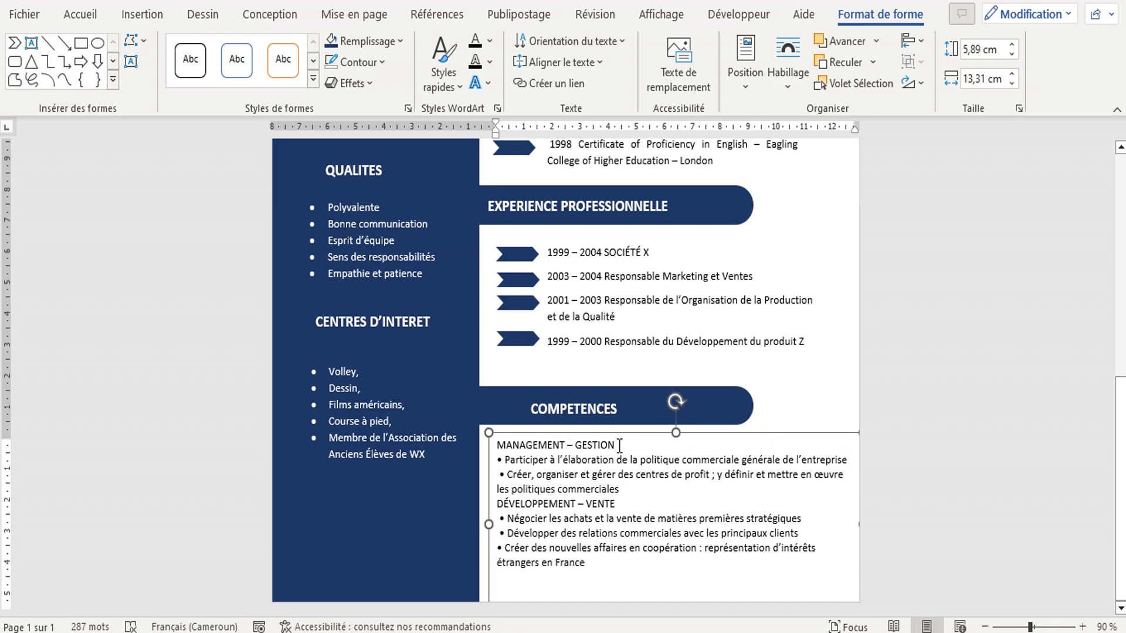
pyautogui.click(485, 444)
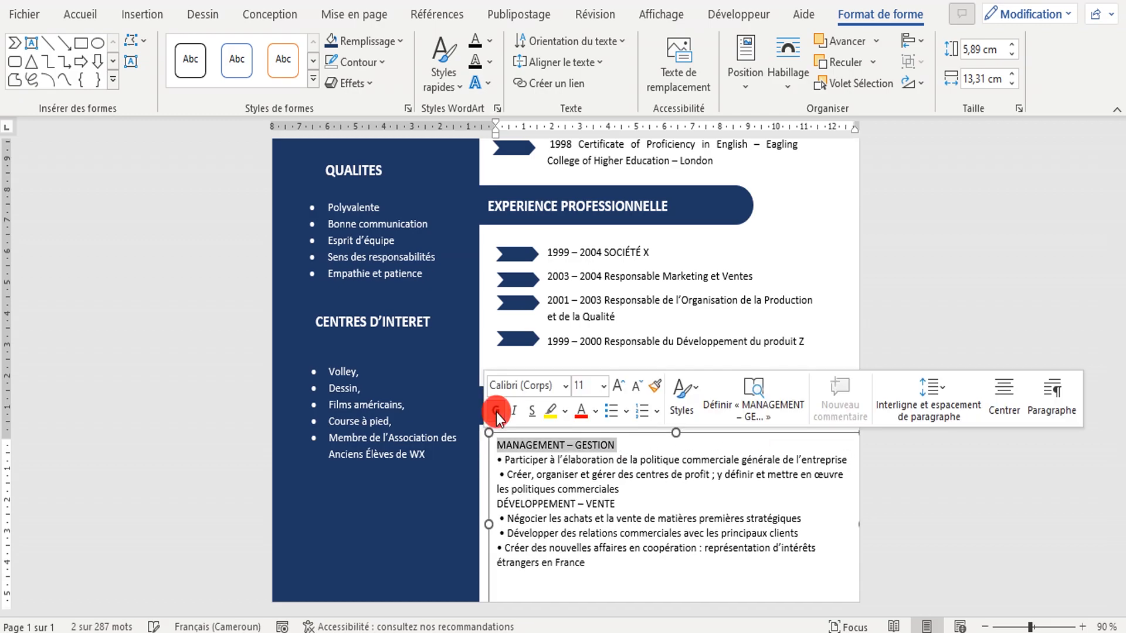
pyautogui.moveTo(497, 504); pyautogui.dragTo(622, 505)
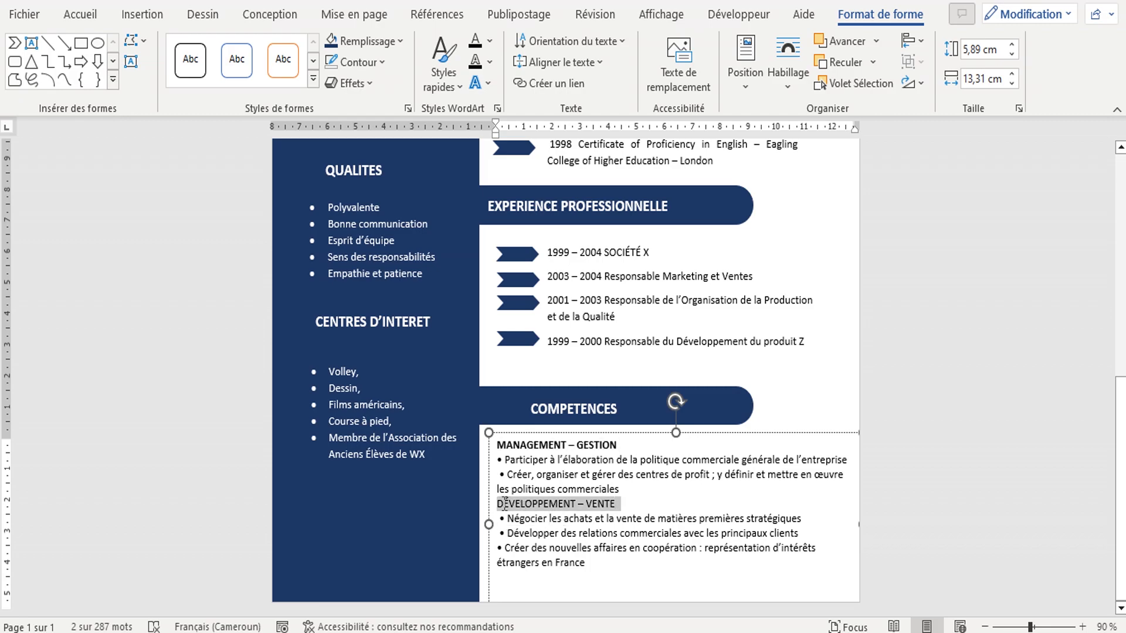
pyautogui.click(666, 505)
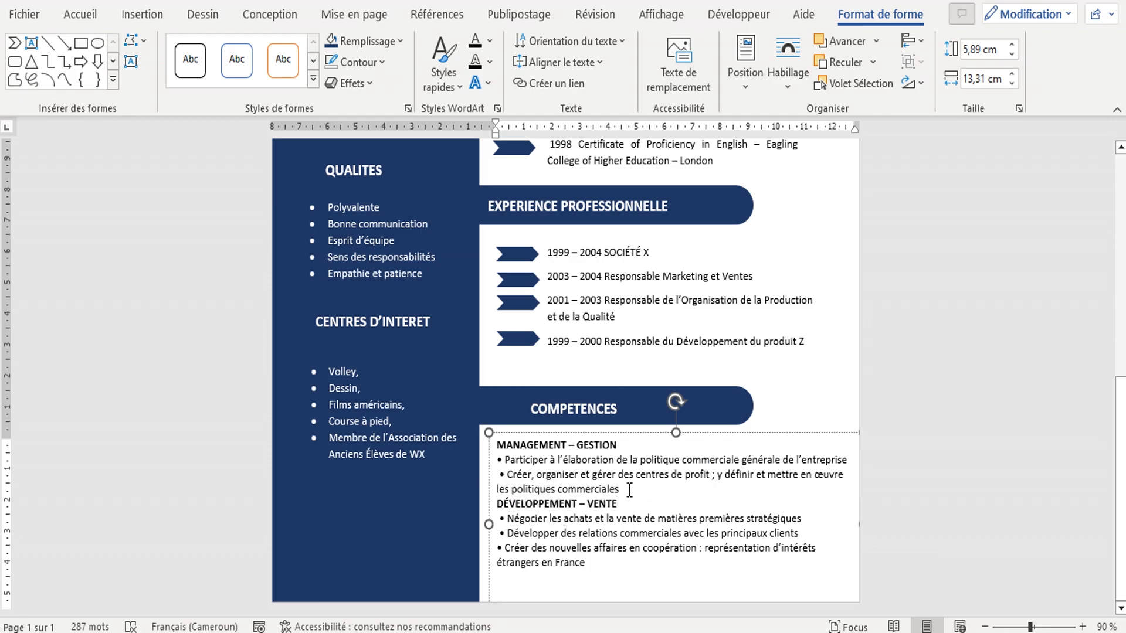
pyautogui.press('Return')
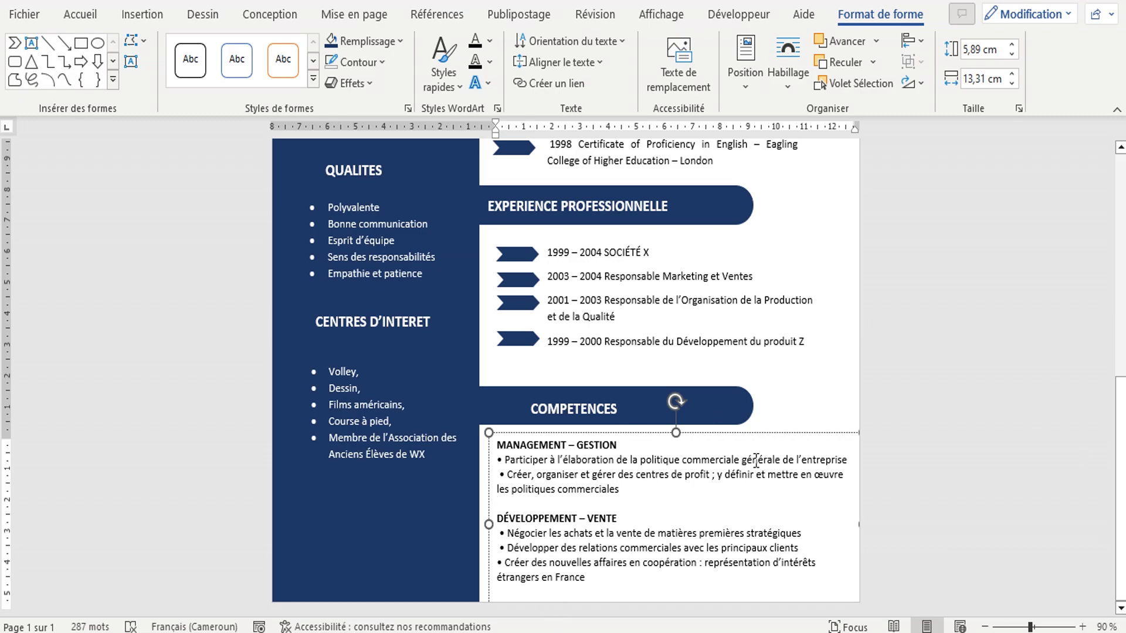
# Step: Align the PROFIL, FORMATION, EXPERIENCE PROFESSIONNELLE and COMPETENCES heading boxes to their common left edge
pyautogui.click(986, 627)
pyautogui.click(986, 627)
pyautogui.click(986, 627)
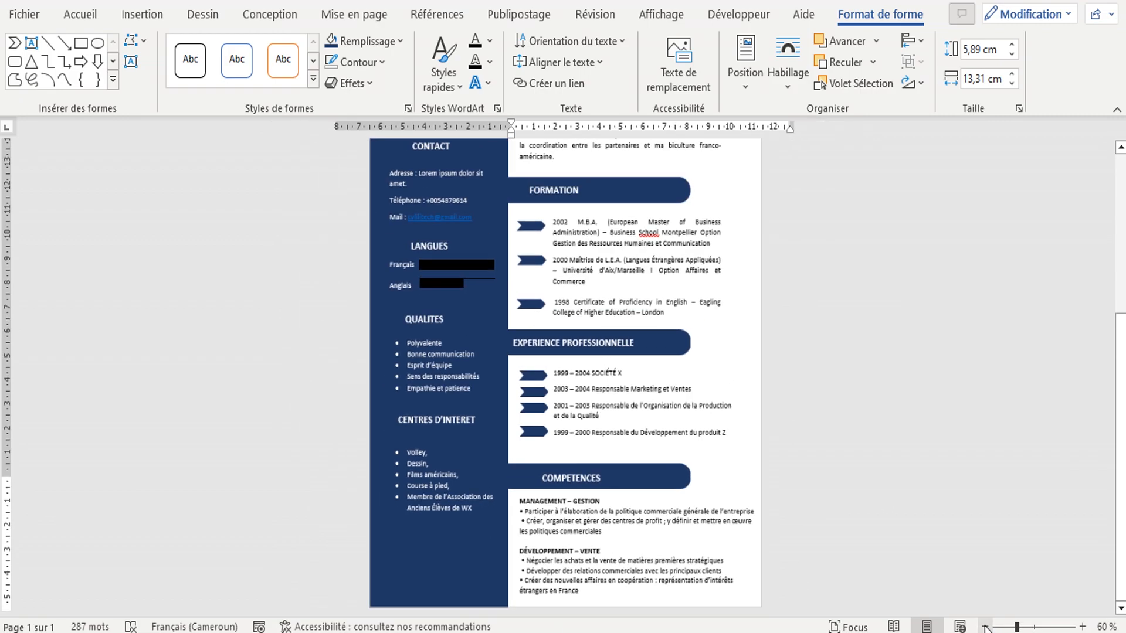
pyautogui.click(986, 627)
pyautogui.click(588, 501)
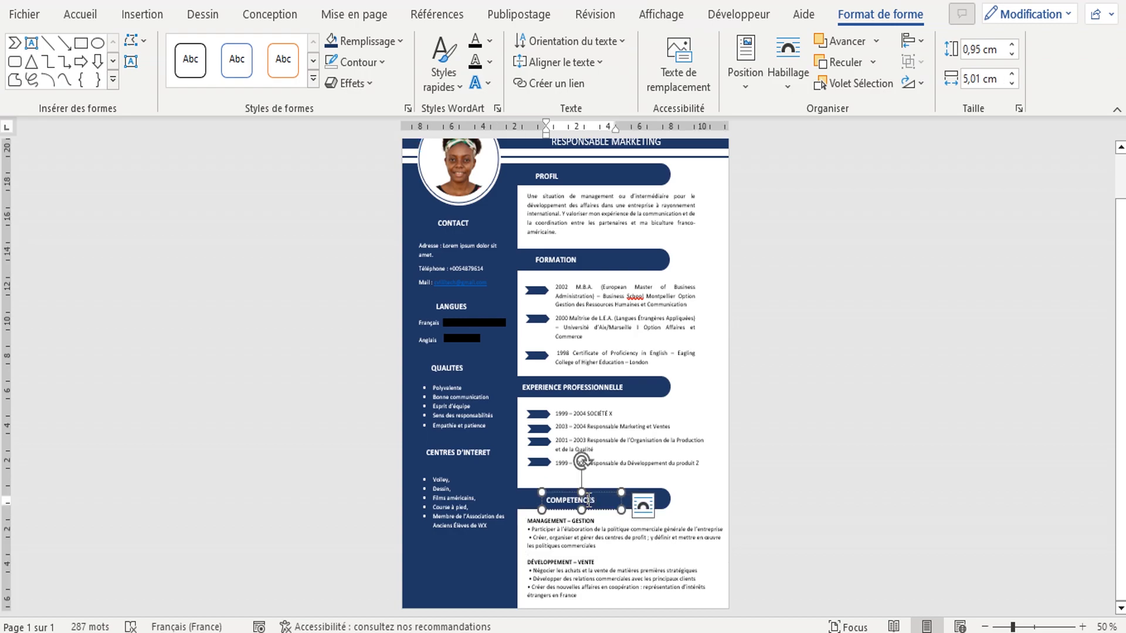
pyautogui.keyDown('shift'); pyautogui.click(588, 388); pyautogui.keyUp('shift')
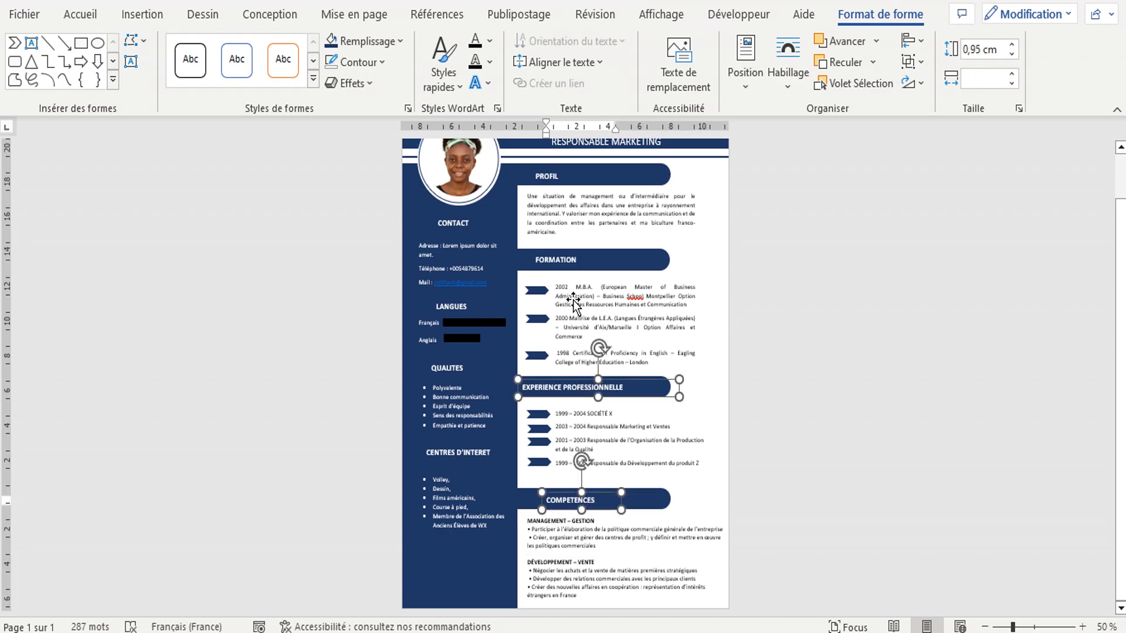
pyautogui.keyDown('shift'); pyautogui.click(567, 262); pyautogui.keyUp('shift')
pyautogui.keyDown('shift'); pyautogui.click(546, 176); pyautogui.keyUp('shift')
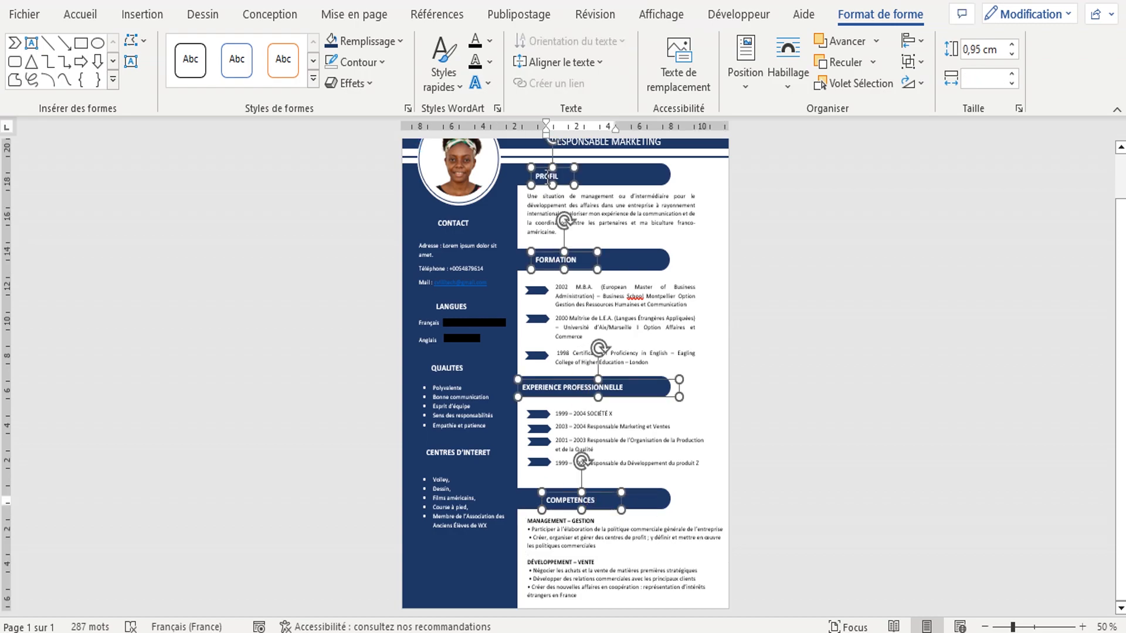
pyautogui.click(924, 50)
pyautogui.click(929, 92)
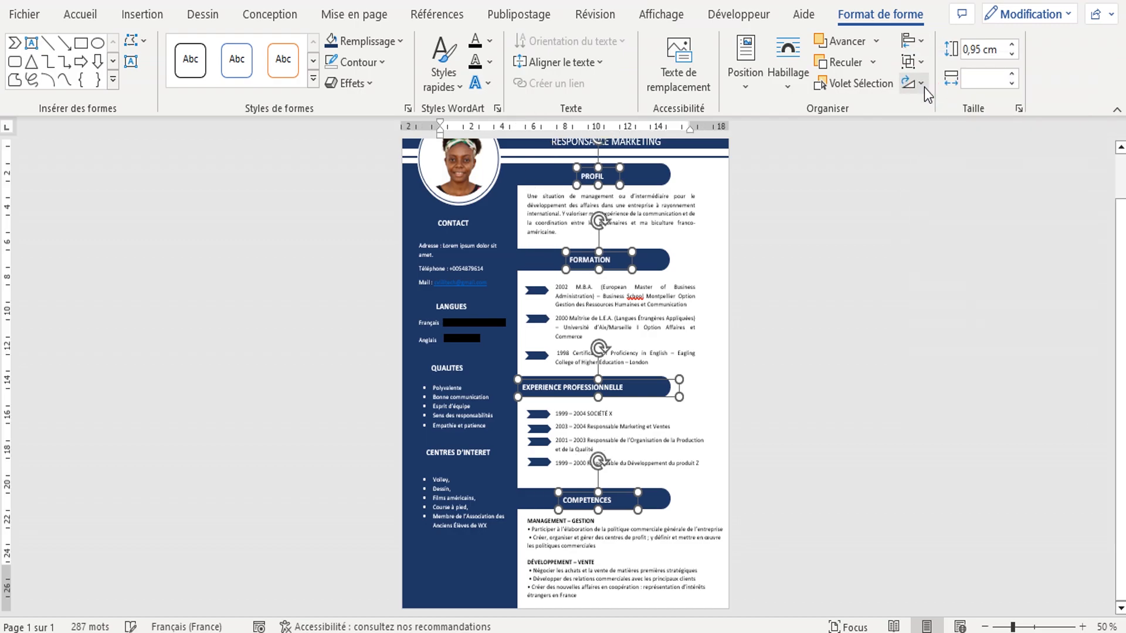
pyautogui.click(918, 41)
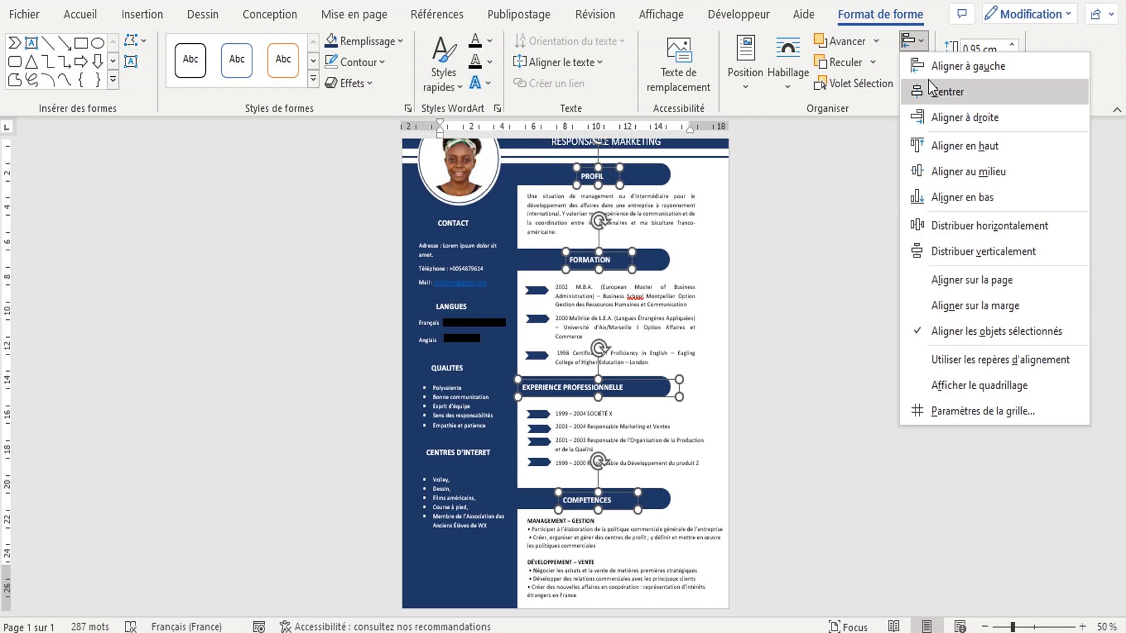
pyautogui.click(926, 66)
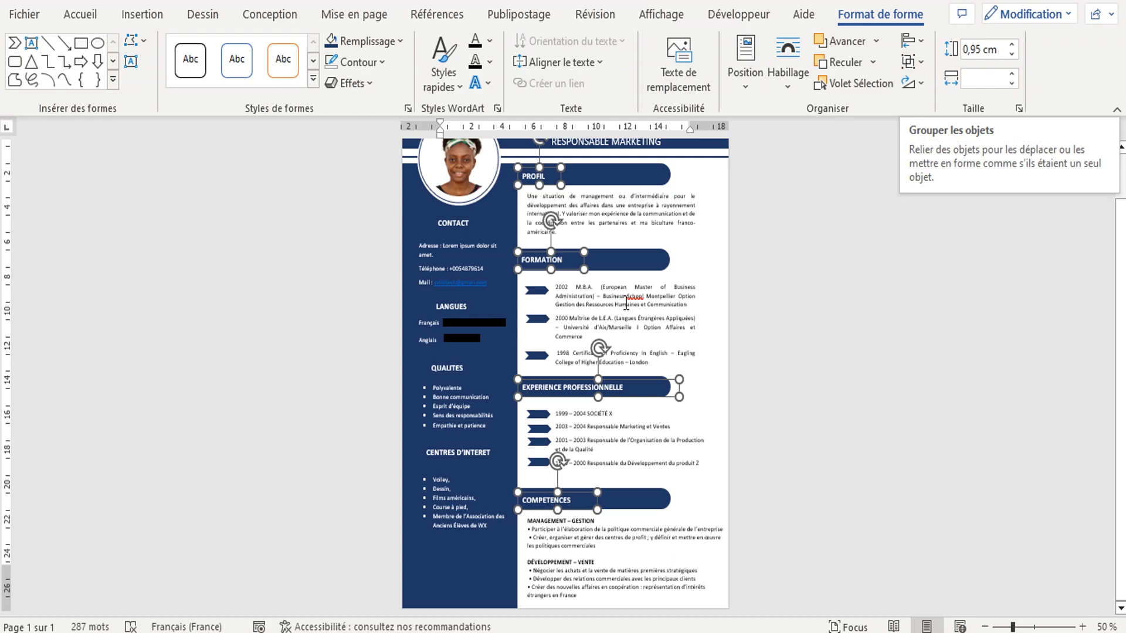
# Step: Group the four aligned section headings into one object
pyautogui.click(913, 62)
pyautogui.click(932, 89)
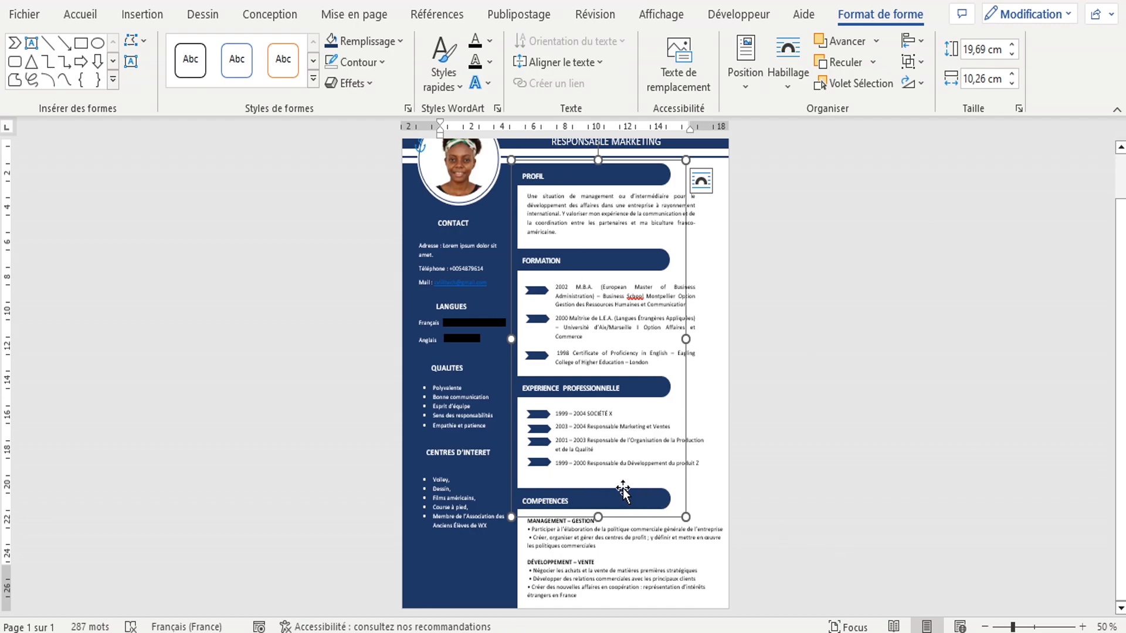
pyautogui.click(818, 472)
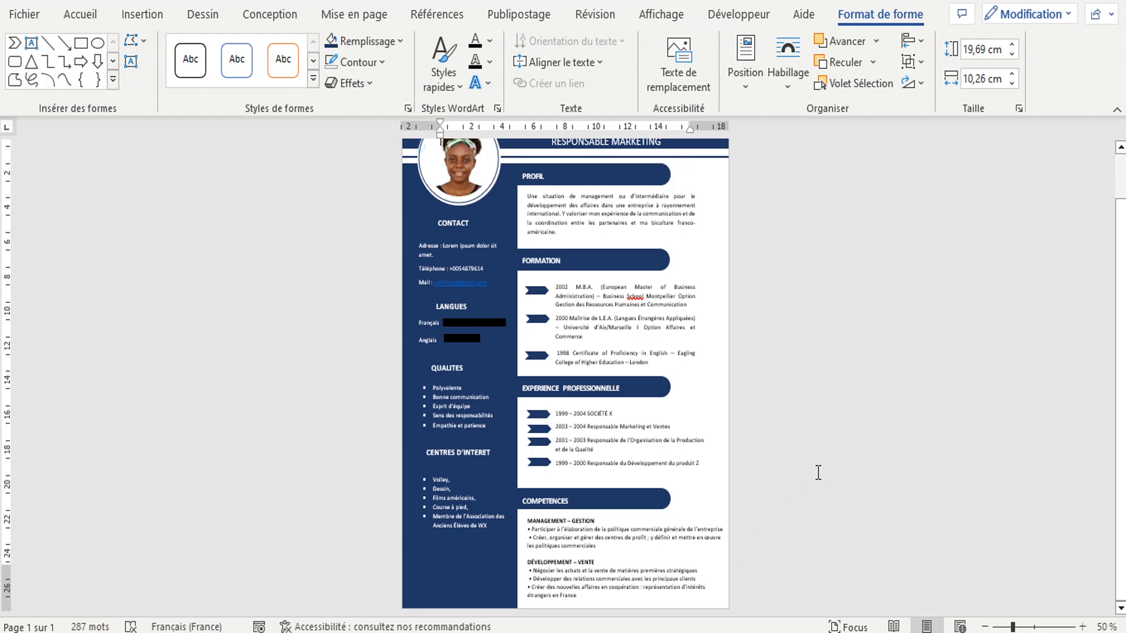
# Step: Check the complete CV in the print preview at 70 % zoom and return to the document
pyautogui.hotkey('ctrl', 'p')
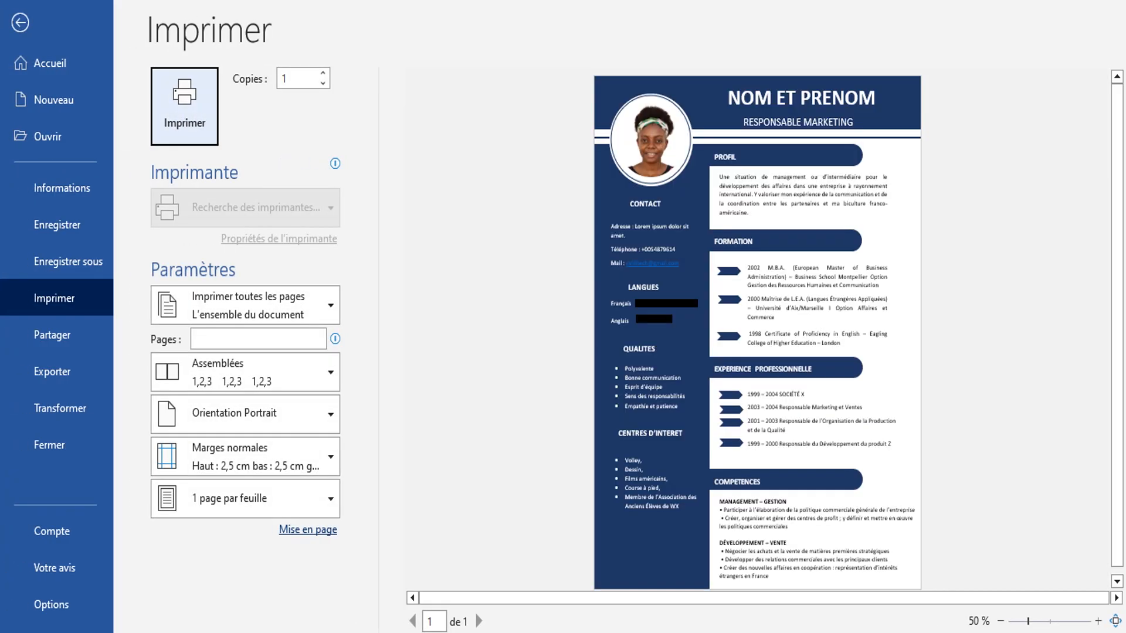
pyautogui.click(1098, 621)
pyautogui.click(1099, 621)
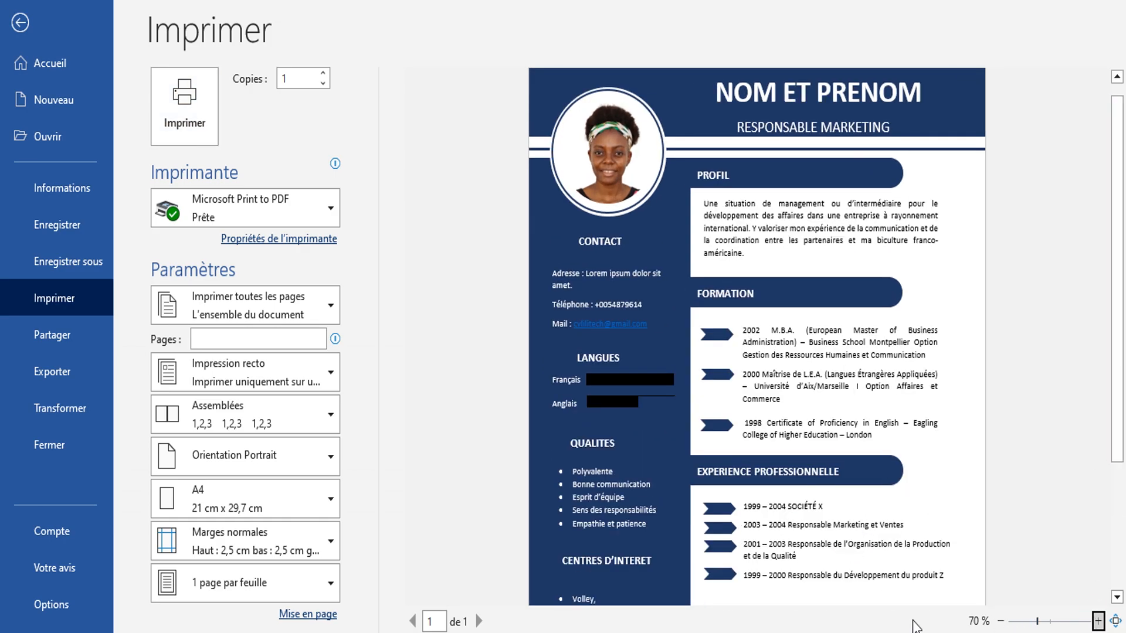
pyautogui.click(29, 31)
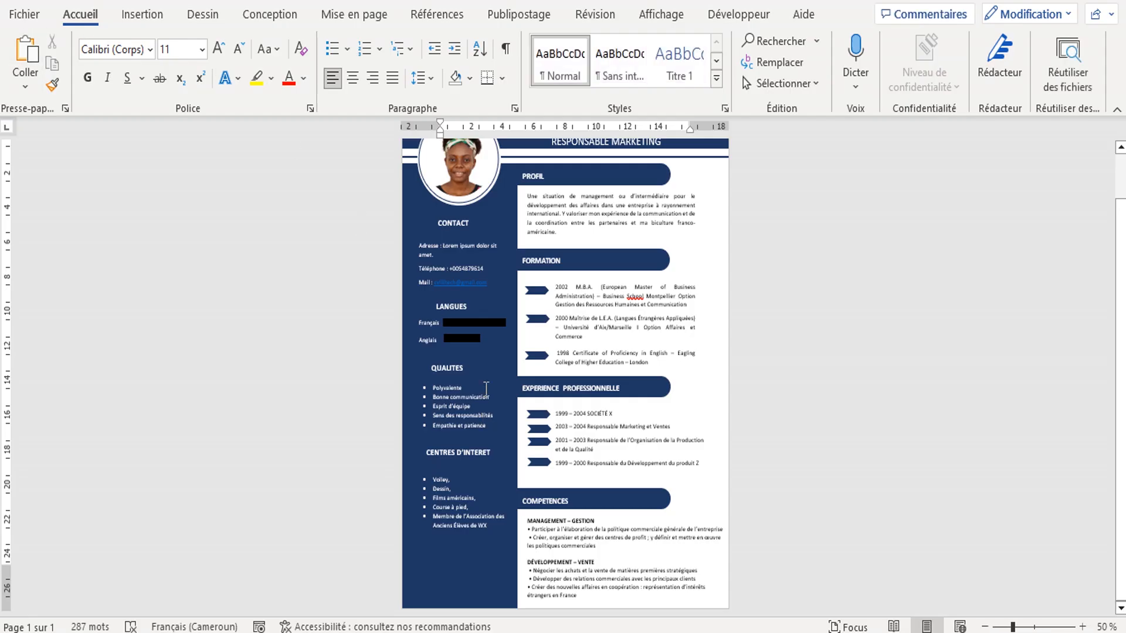
pyautogui.scroll(2, 511, 347)
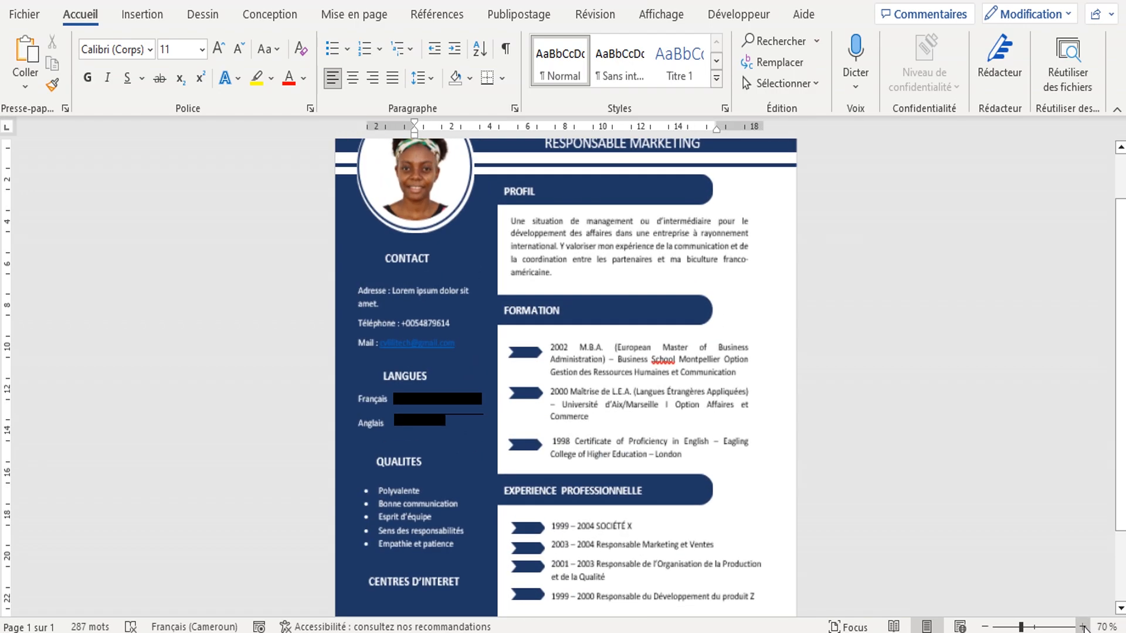
pyautogui.click(453, 415)
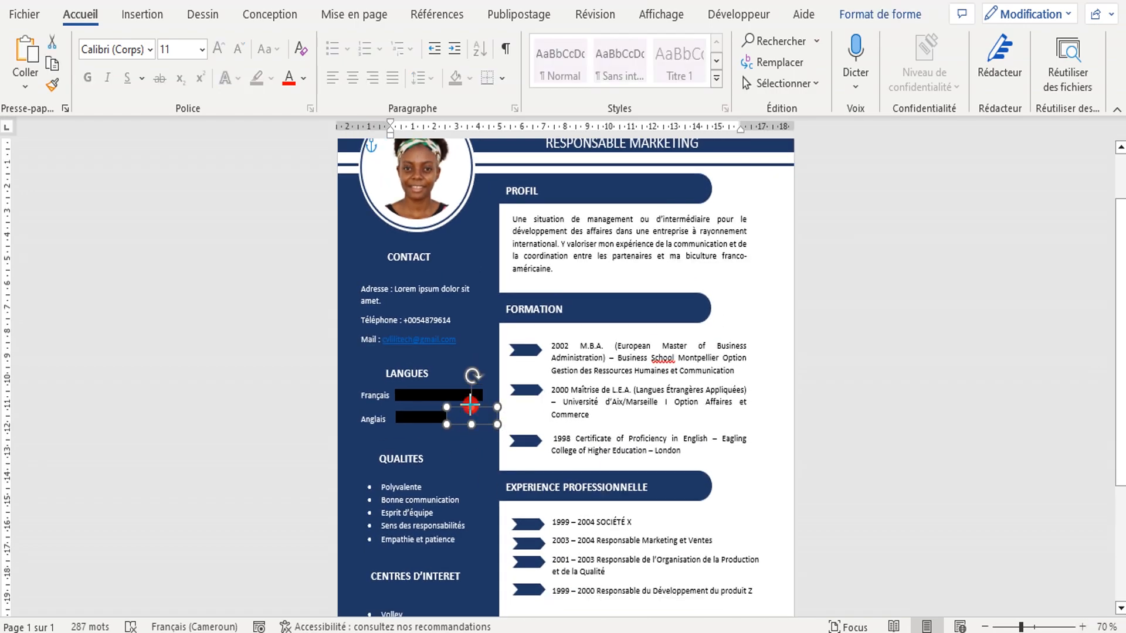
pyautogui.click(495, 498)
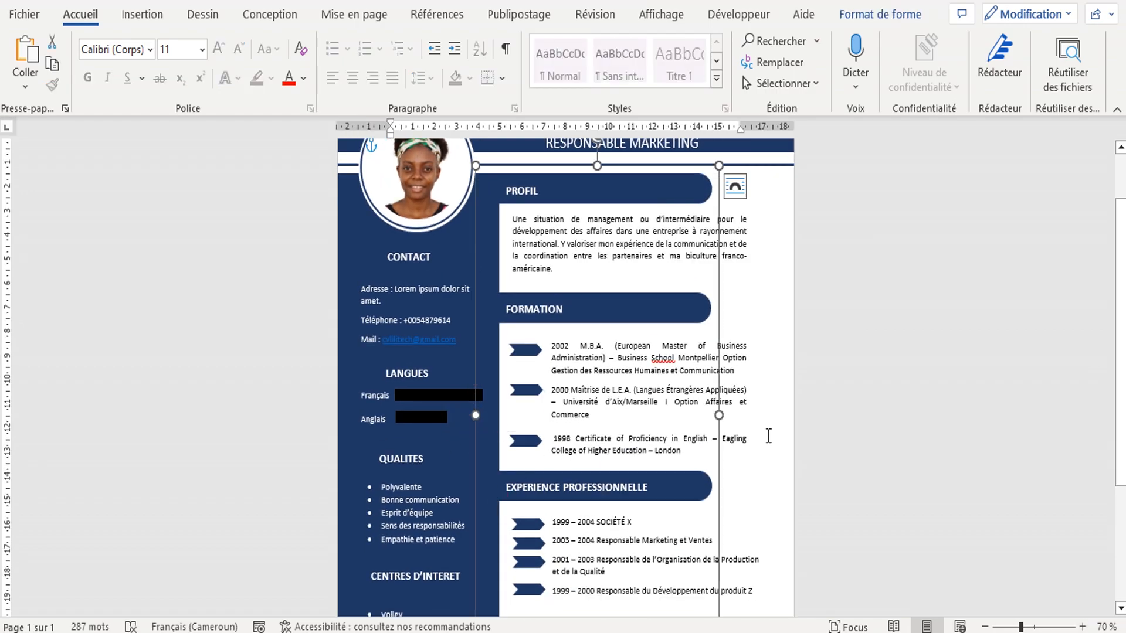
pyautogui.click(387, 310)
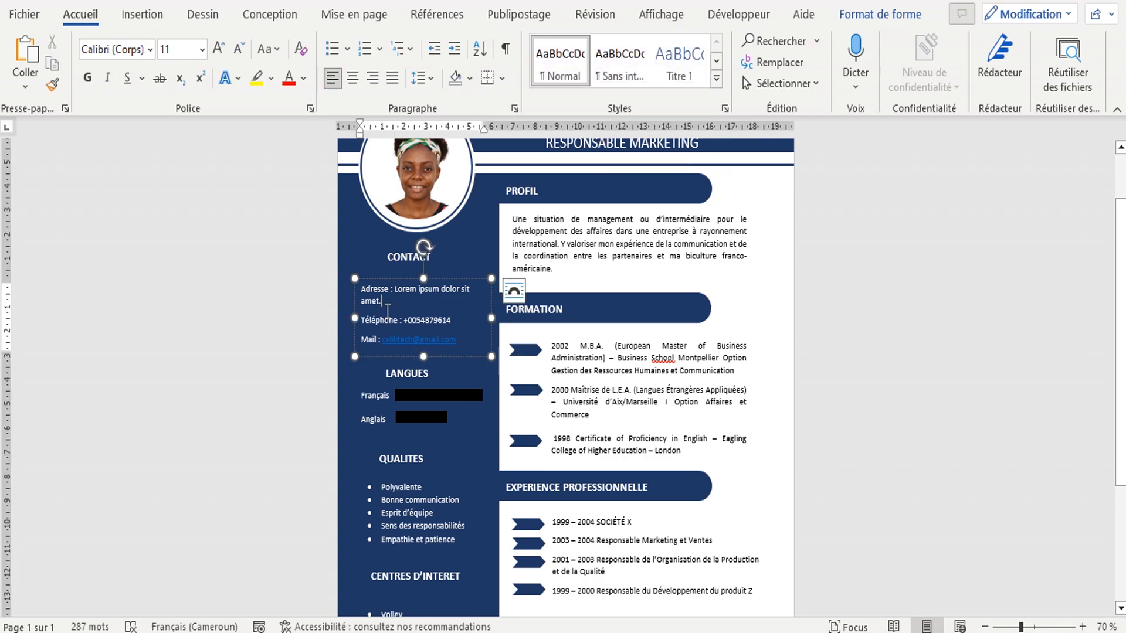